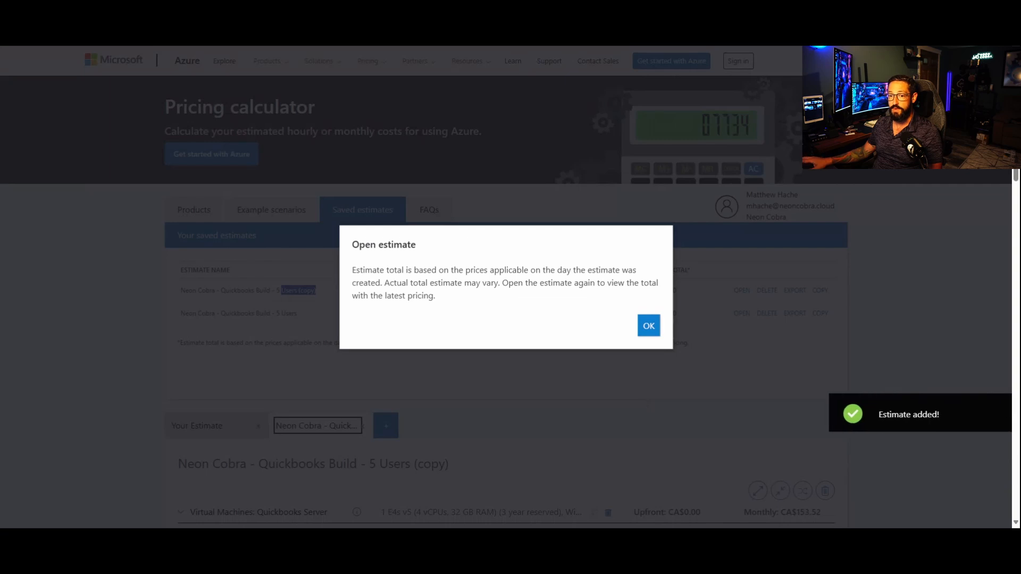
Step: Dismiss the pricing notice and rename the copied estimate "Neon Cobra - Quickbooks Build - 25 Users"
left_click(649, 326)
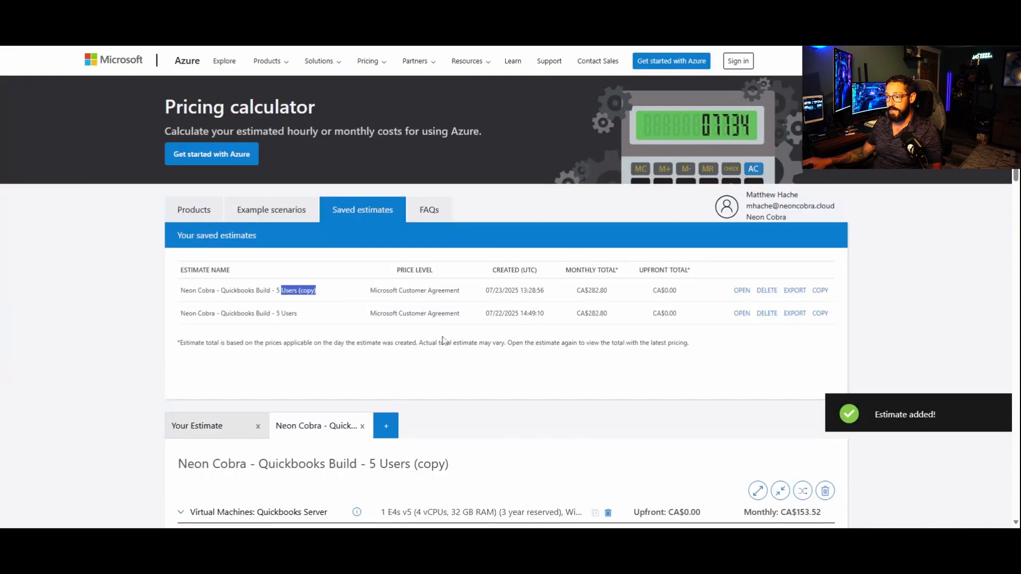
scroll(477, 440, "down", 2)
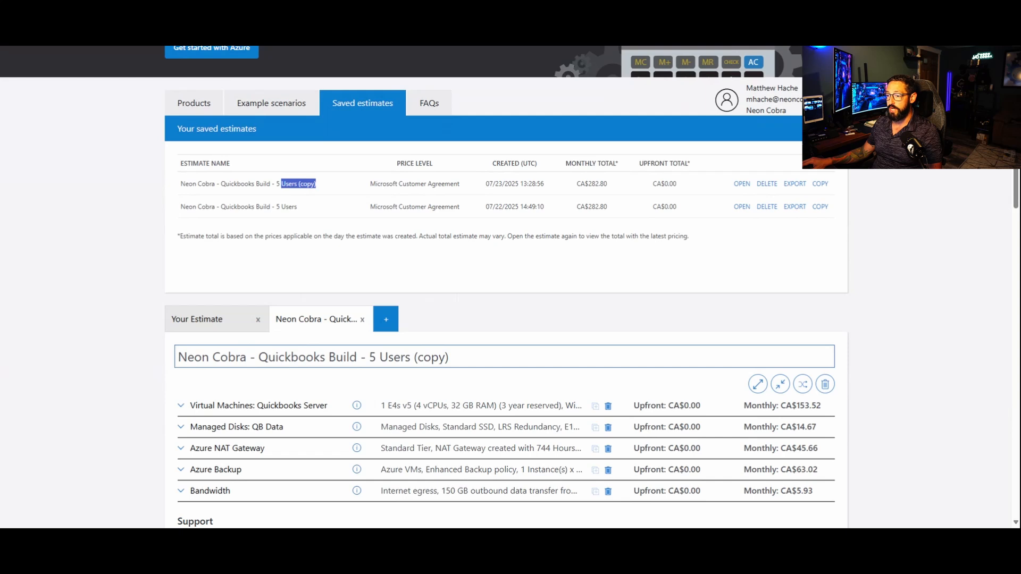
left_click_drag(411, 357, 495, 379)
key("BackSpace")
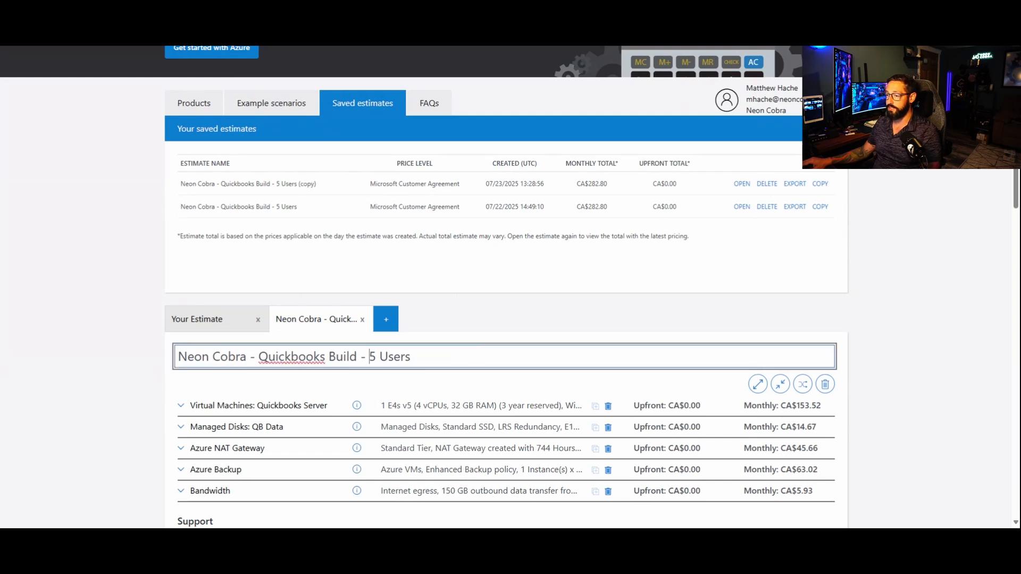
left_click(370, 357)
type("2")
left_click(86, 348)
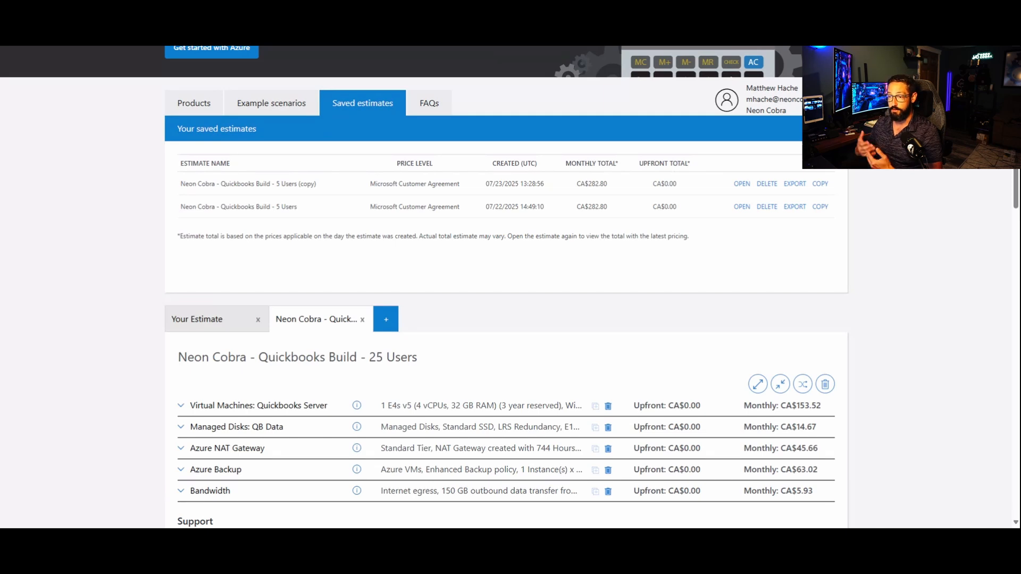
Step: Show the product catalogue, then duplicate the Quickbooks Server virtual machine in the 25-user estimate
left_click(195, 105)
scroll(88, 264, "down", 8)
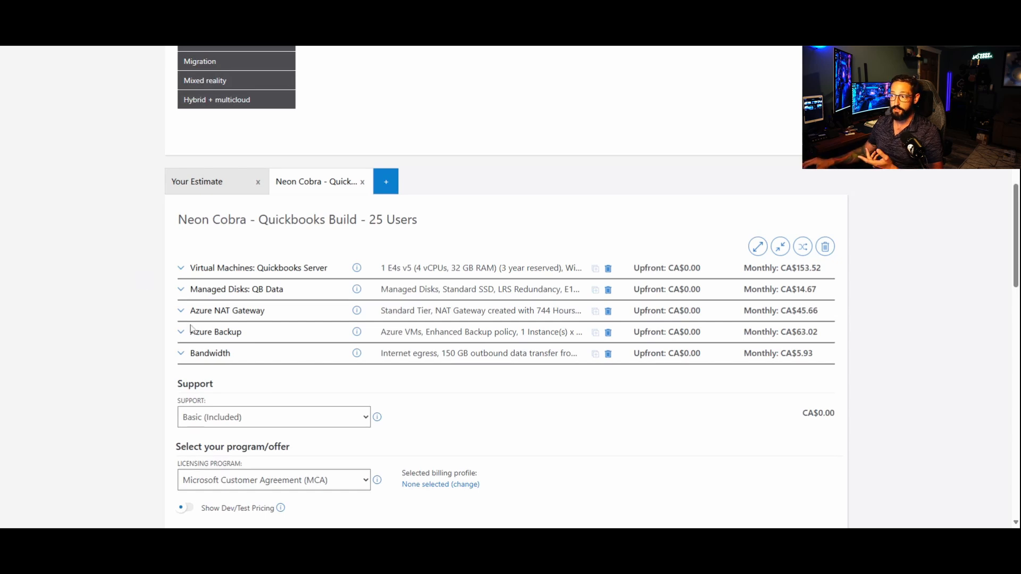
scroll(394, 219, "up", 5)
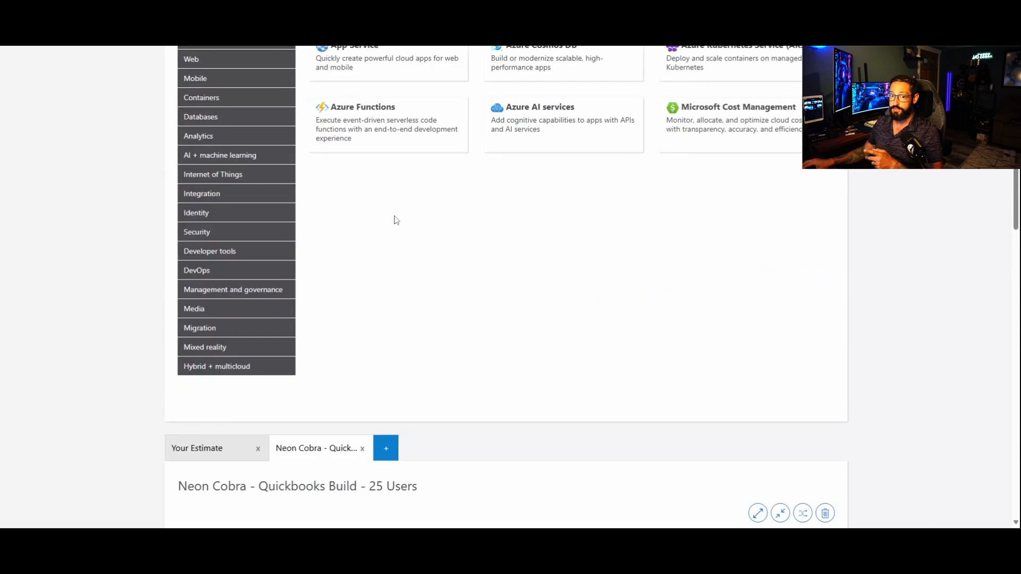
scroll(394, 219, "down", 5)
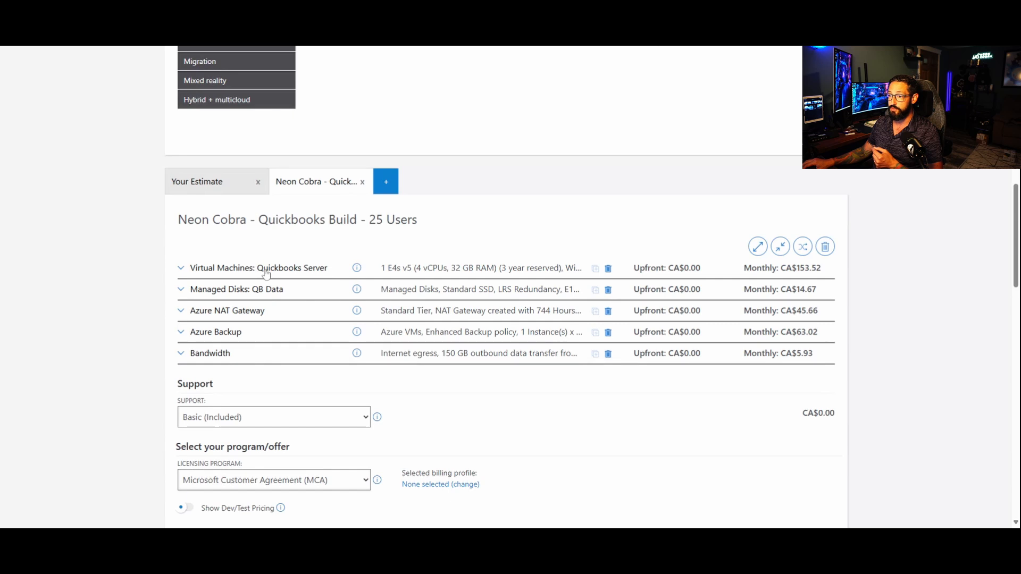
left_click(595, 270)
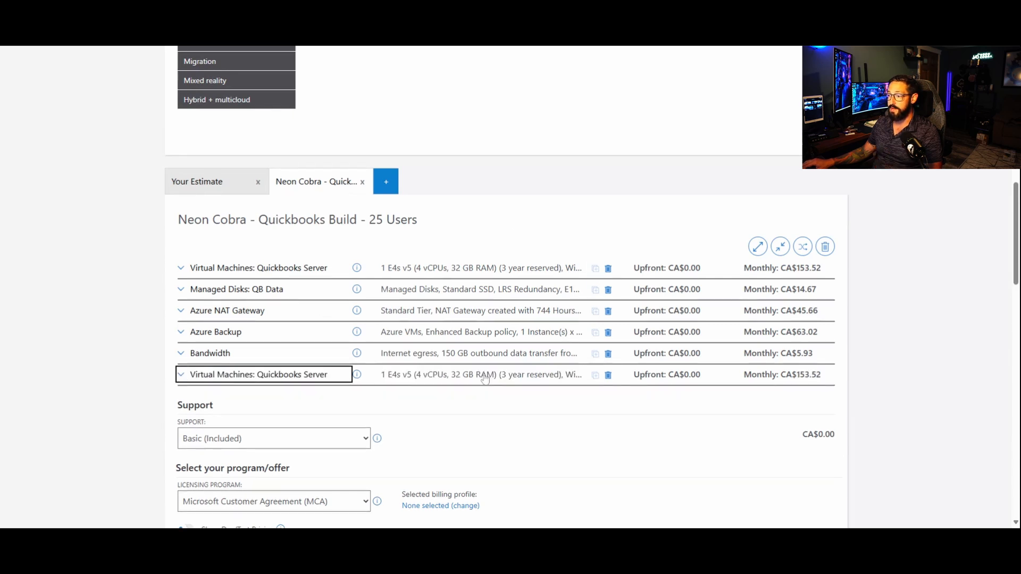
Step: Rename the duplicated Quickbooks Server virtual machine "Domain Controller" and dismiss its free-credit banner
scroll(484, 379, "down", 3)
scroll(456, 356, "down", 4)
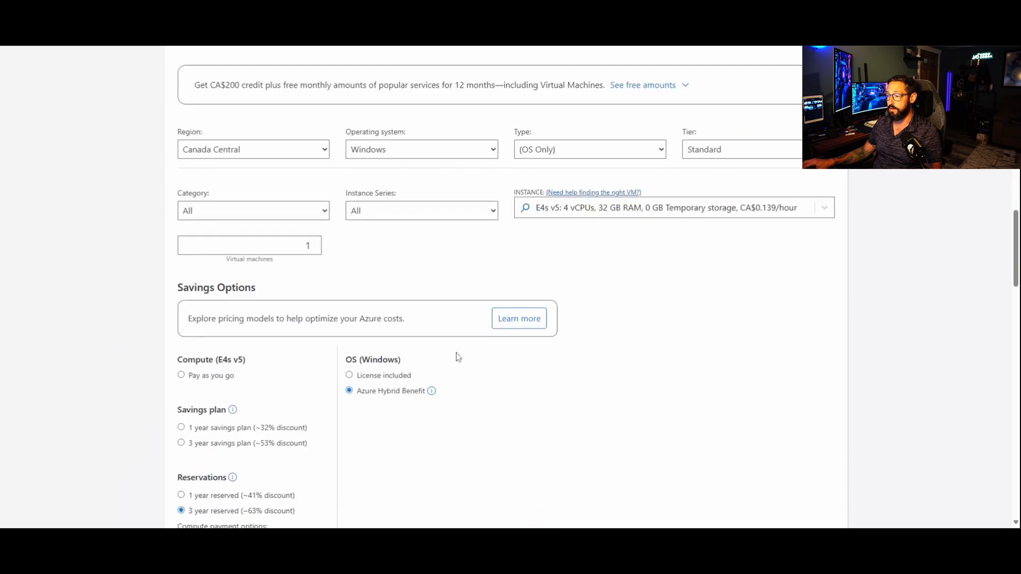
scroll(329, 380, "up", 3)
left_click_drag(296, 197, 41, 192)
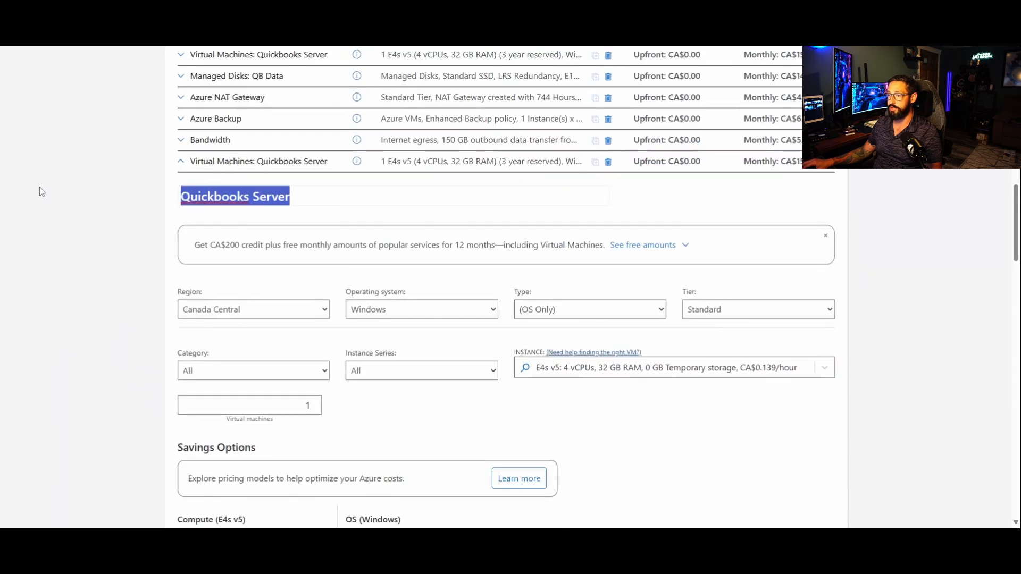
type("D")
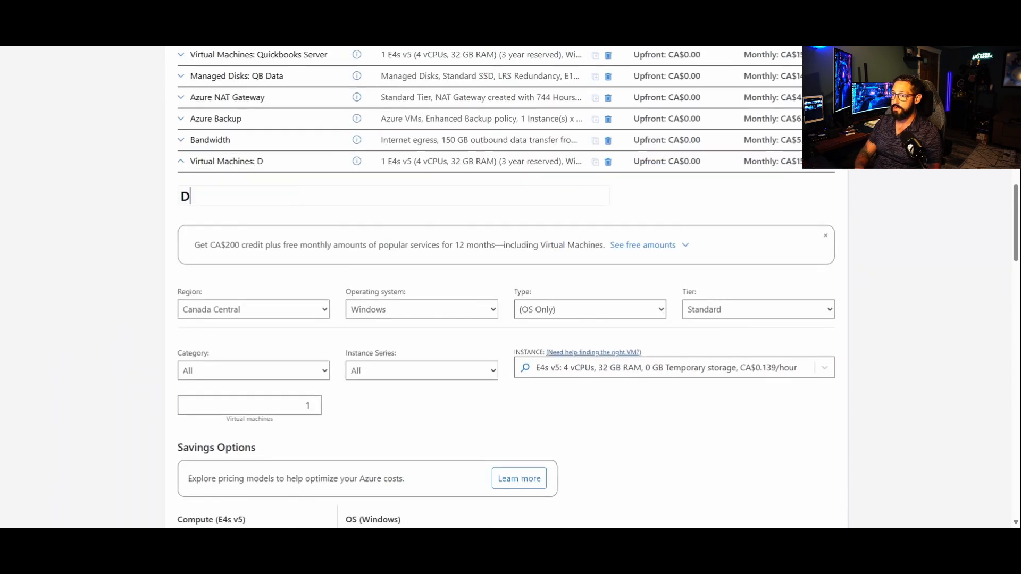
type("omain Con")
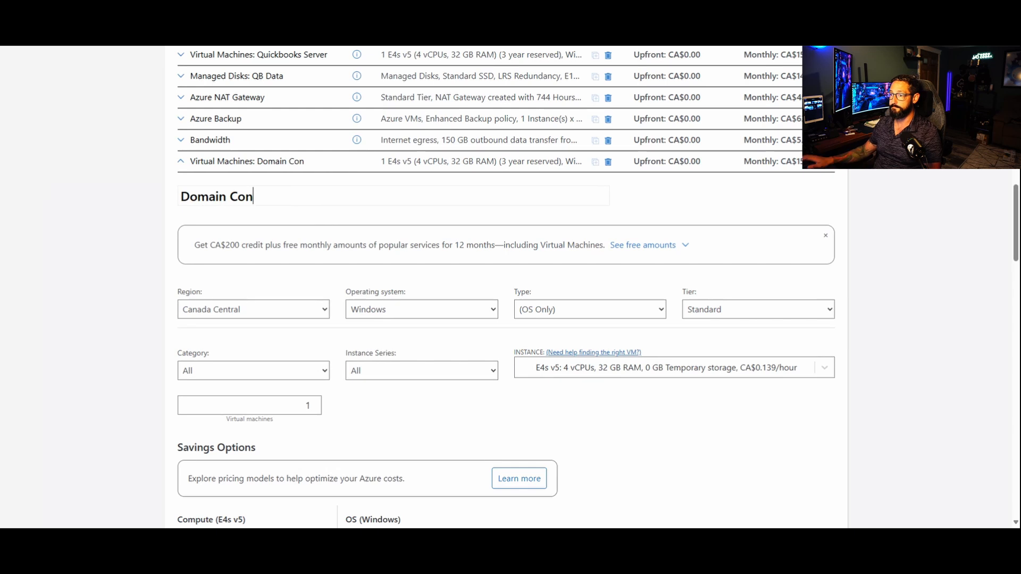
type("troller")
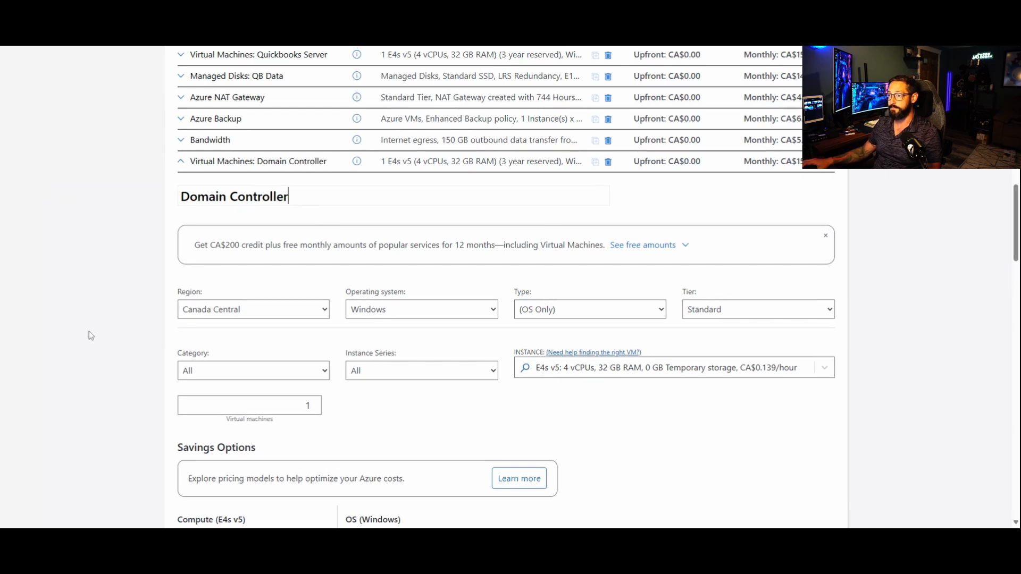
left_click(825, 236)
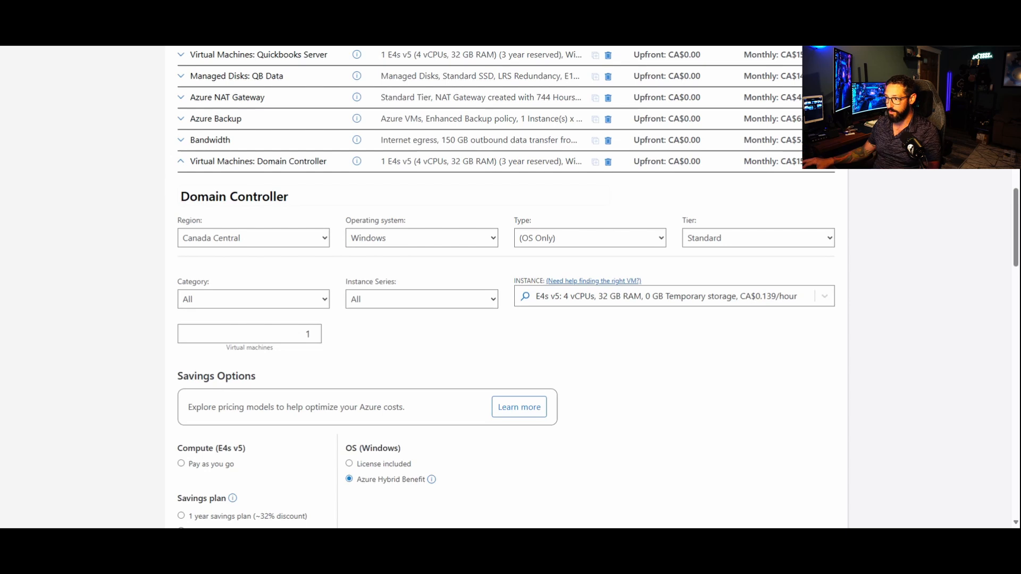
Step: Set the Domain Controller's instance to B2ms with 2 cores and 8 GB RAM
left_click(577, 304)
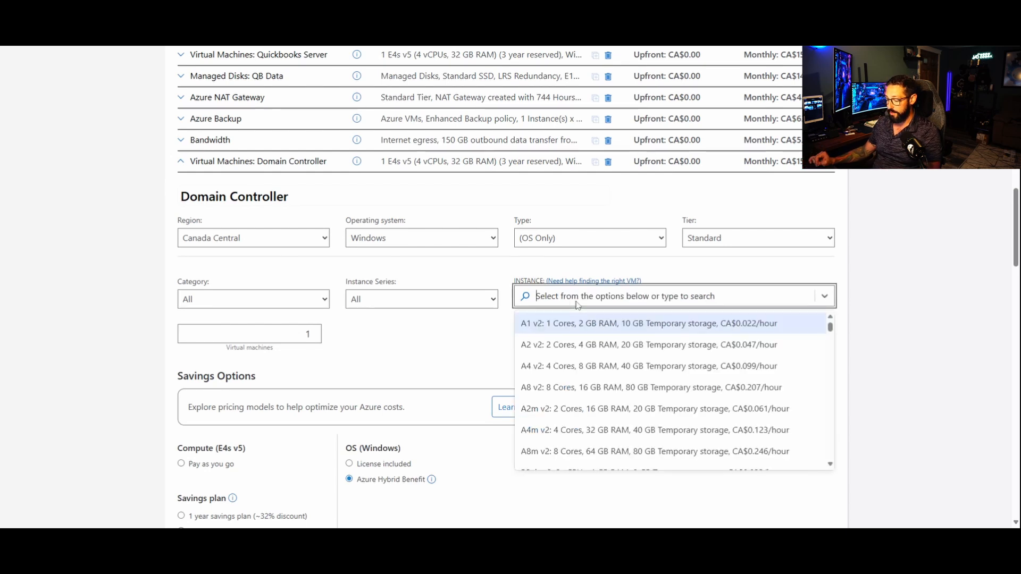
type("b2ms")
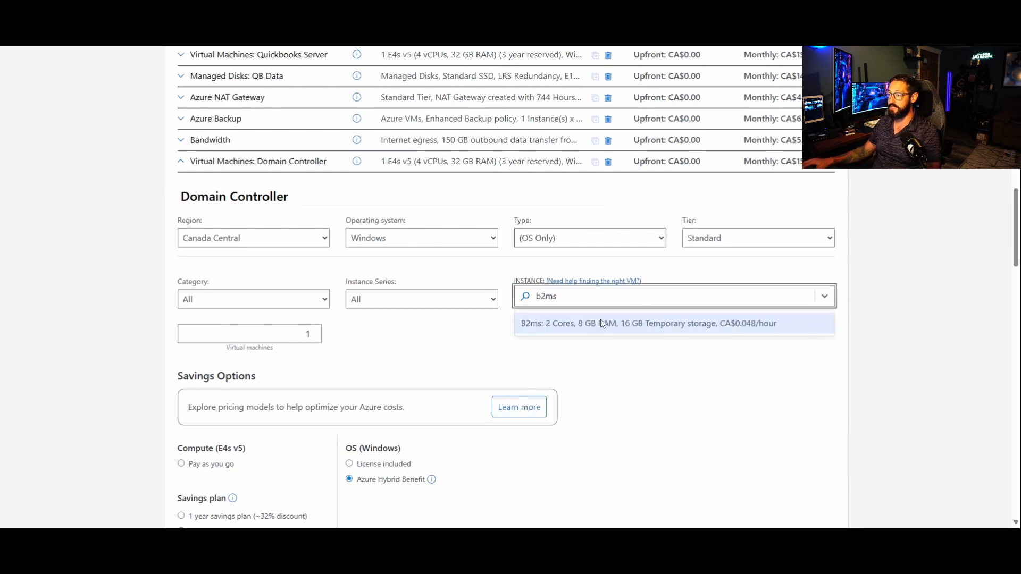
left_click(601, 321)
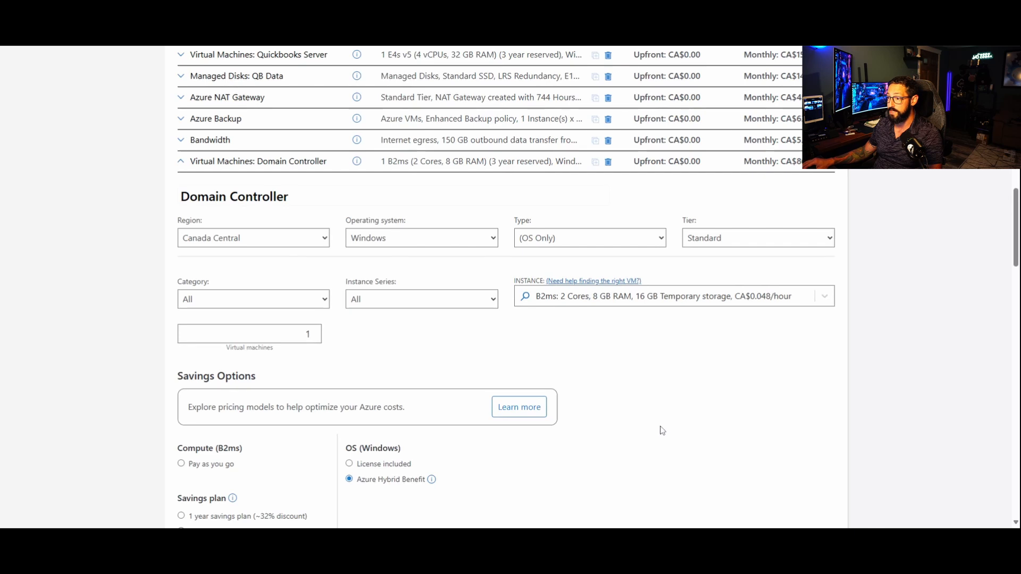
Step: Switch the Domain Controller's Windows licensing to License included and highlight the monthly OS cost
scroll(690, 330, "down", 4)
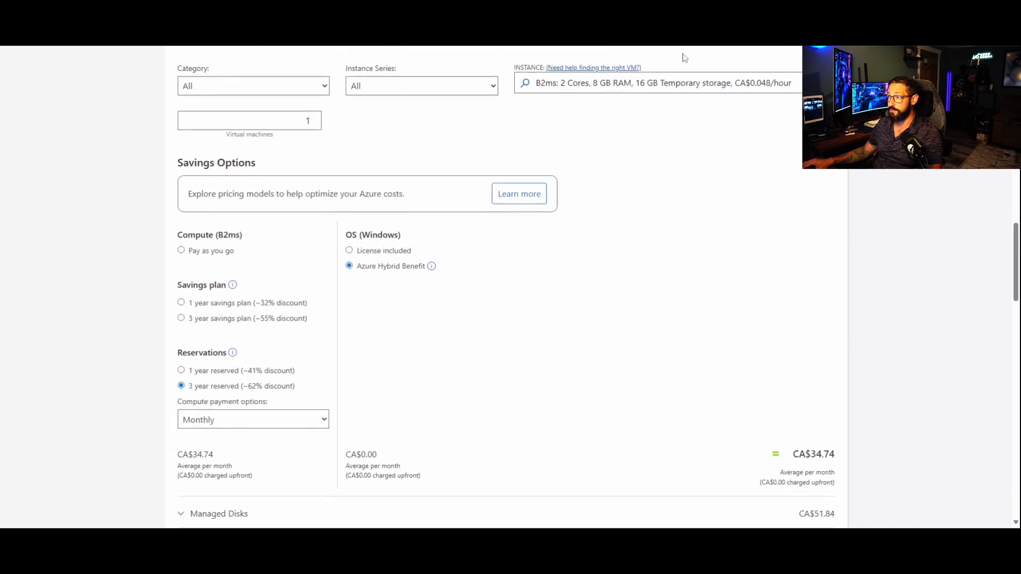
left_click(384, 253)
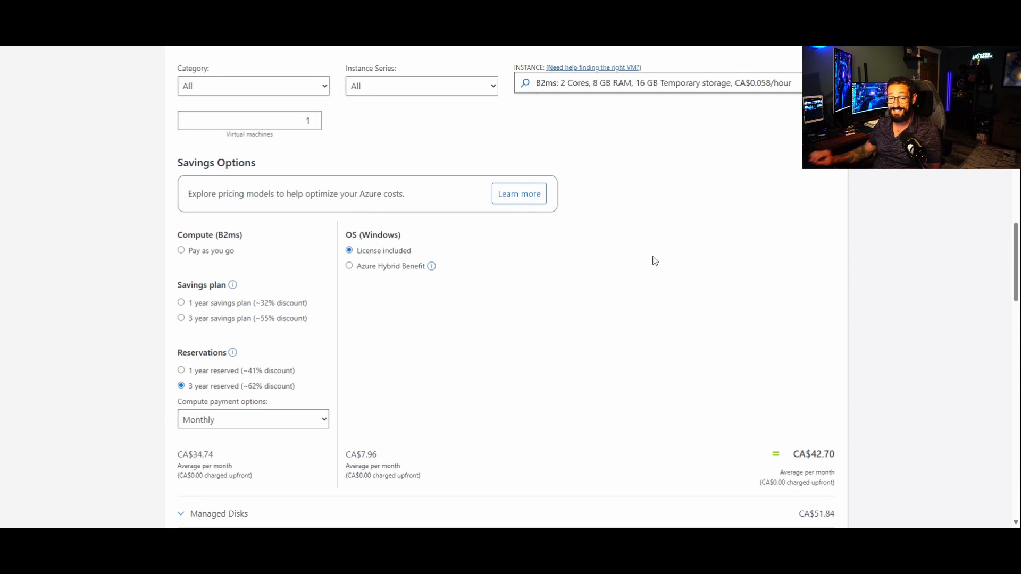
double_click(371, 454)
left_click(595, 386)
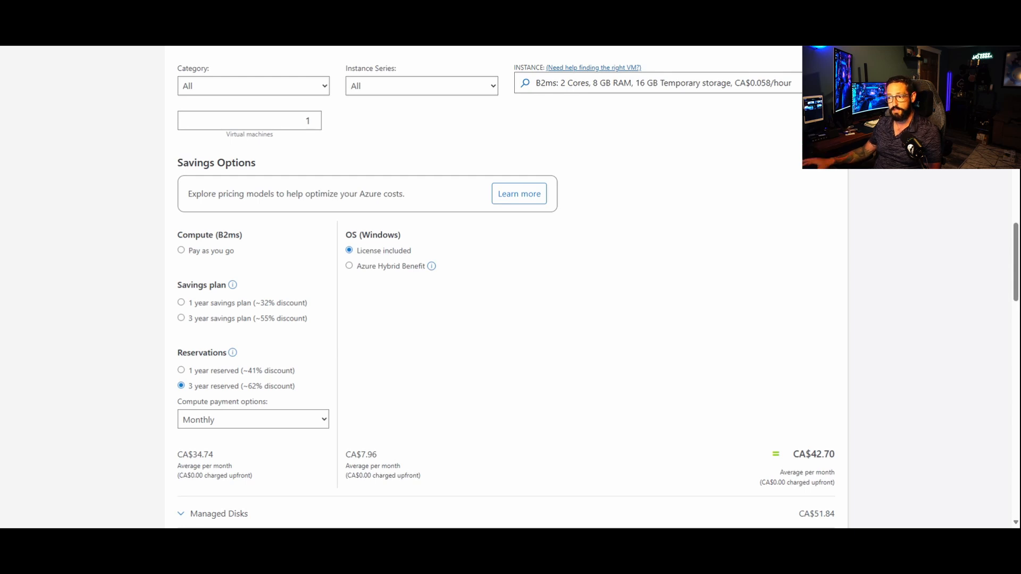
left_click_drag(389, 456, 345, 455)
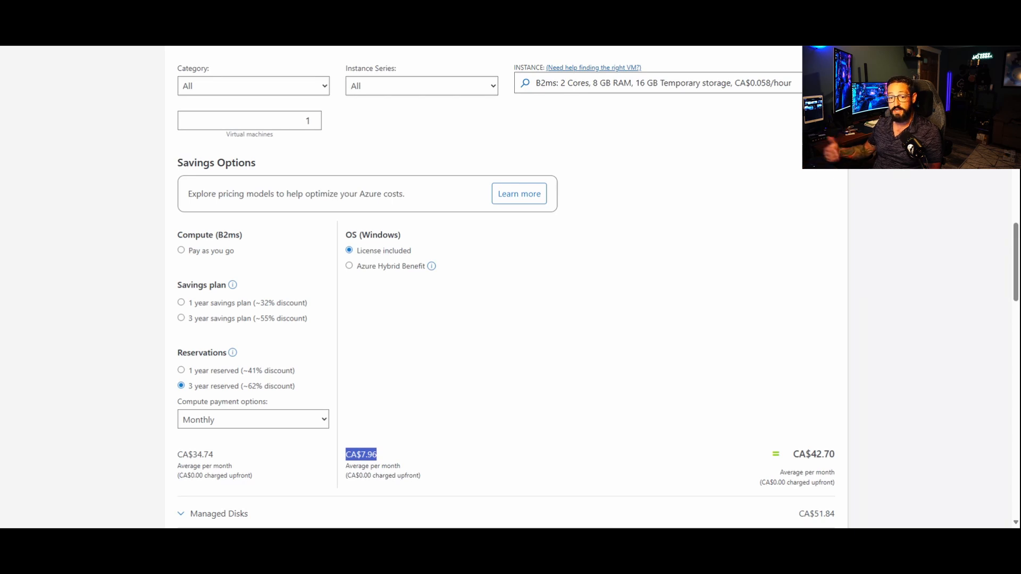
Step: Set the Domain Controller's managed disk to the Standard SSD tier with the E10 128 GiB size
scroll(520, 428, "down", 3)
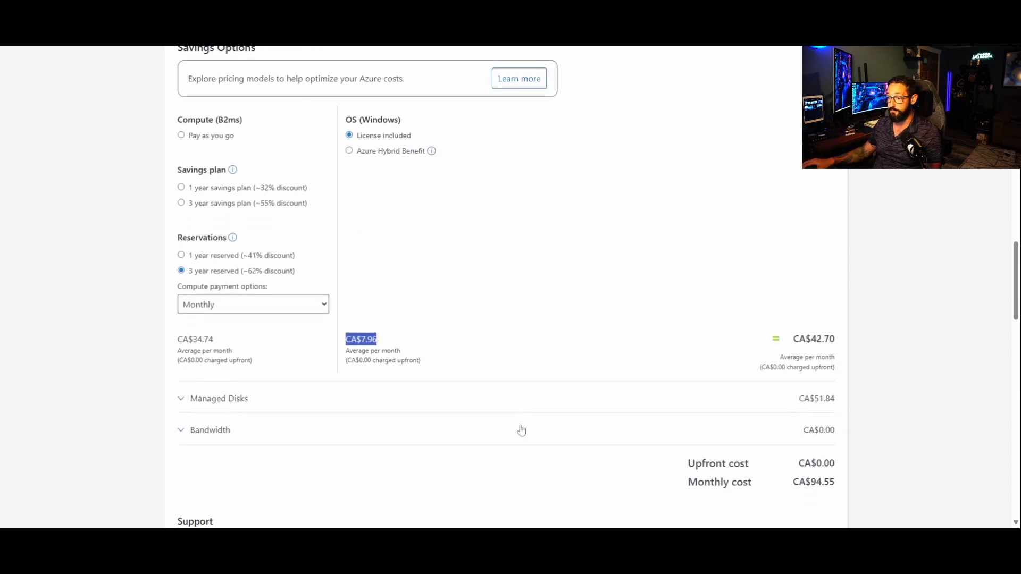
left_click(209, 355)
scroll(494, 365, "down", 2)
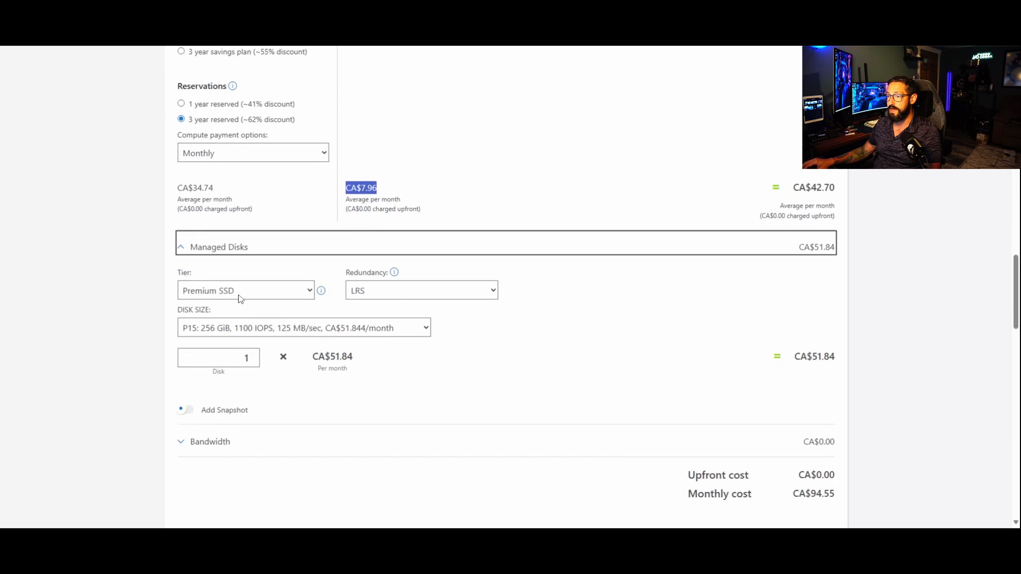
left_click(237, 307)
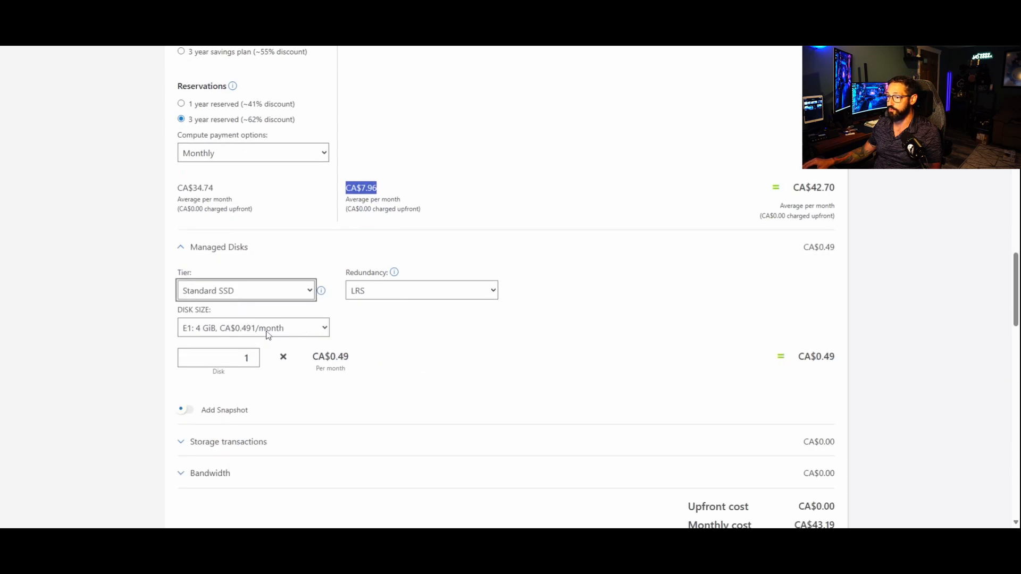
left_click(266, 331)
left_click(187, 198)
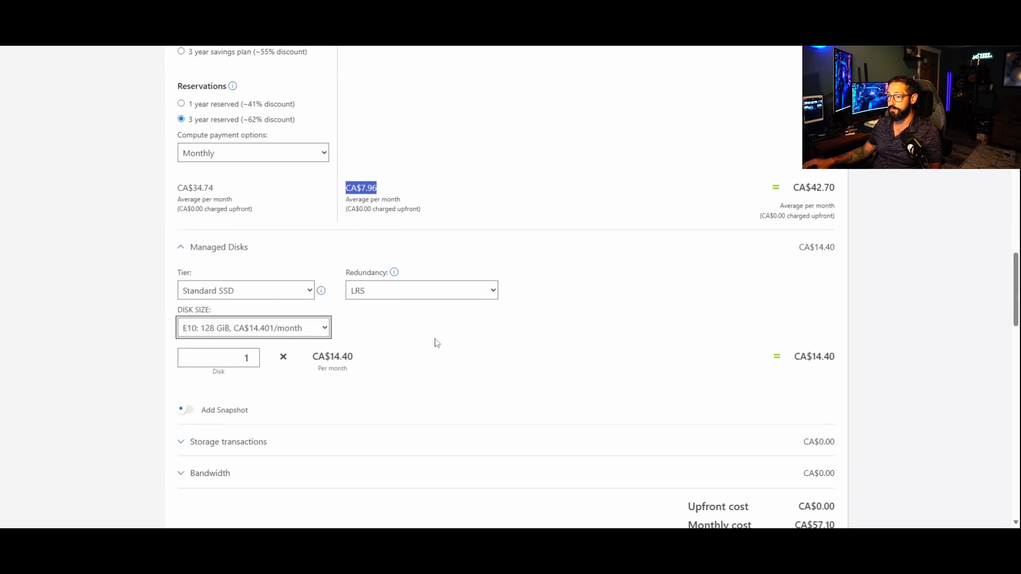
Step: Collapse the Domain Controller's settings and rearrange the services so it comes first in the estimate, saving the order
scroll(649, 363, "up", 7)
scroll(655, 368, "up", 3)
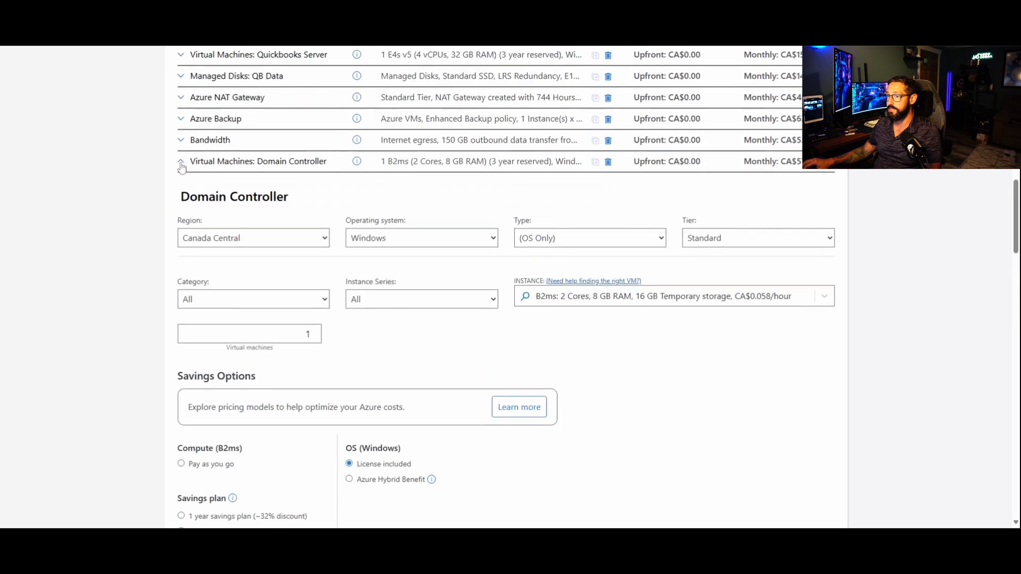
left_click(183, 162)
scroll(760, 114, "up", 2)
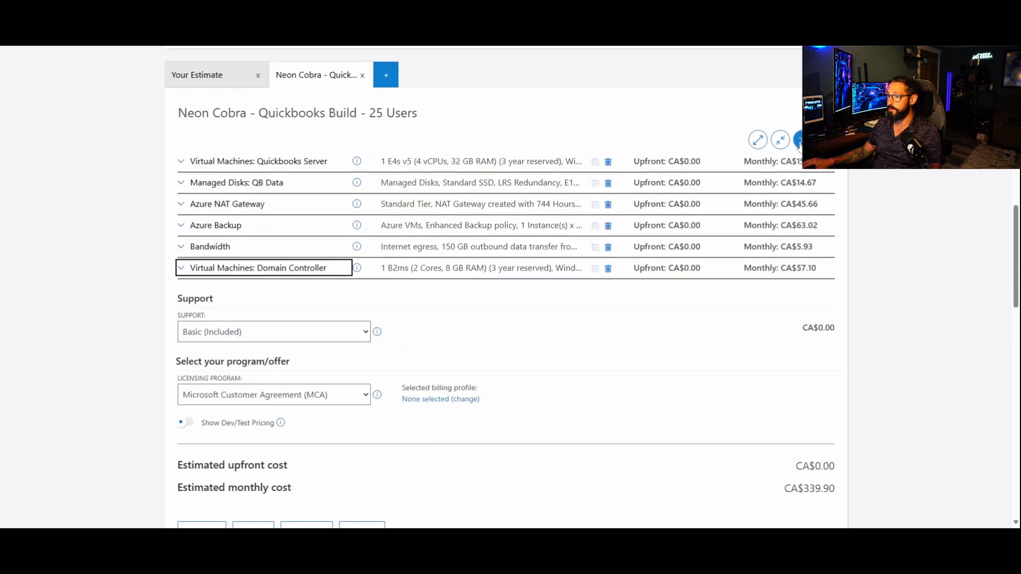
left_click(799, 142)
left_click_drag(255, 314, 253, 175)
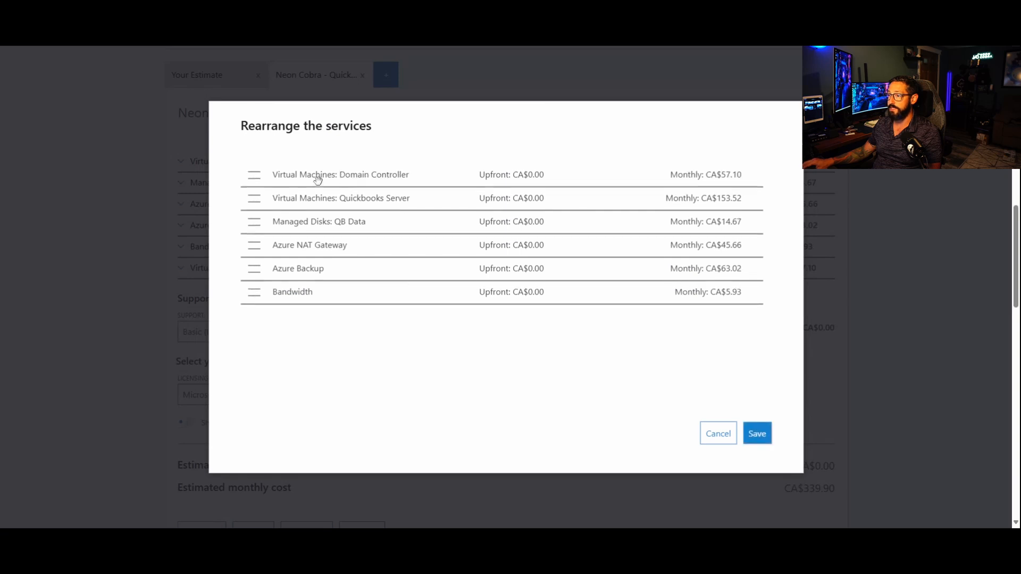
left_click(763, 439)
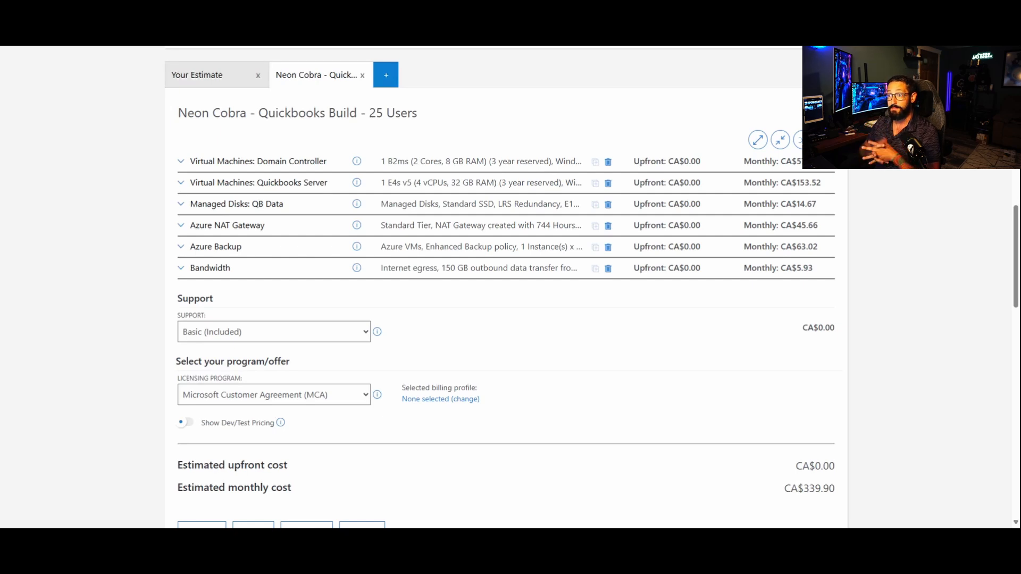
Step: Expand the Quickbooks Server virtual machine and rename it "App Server"
left_click(181, 186)
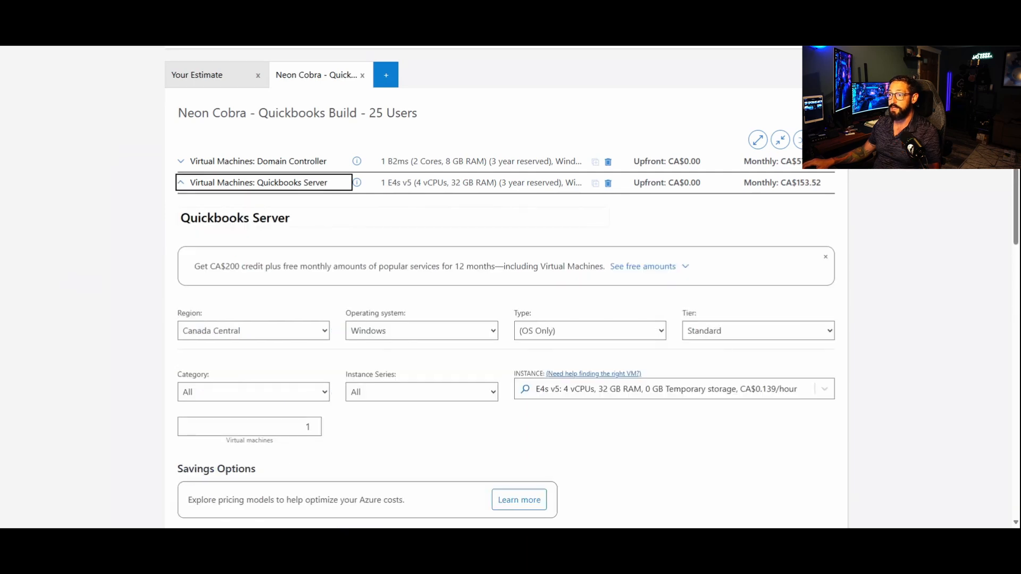
left_click_drag(207, 218, 248, 218)
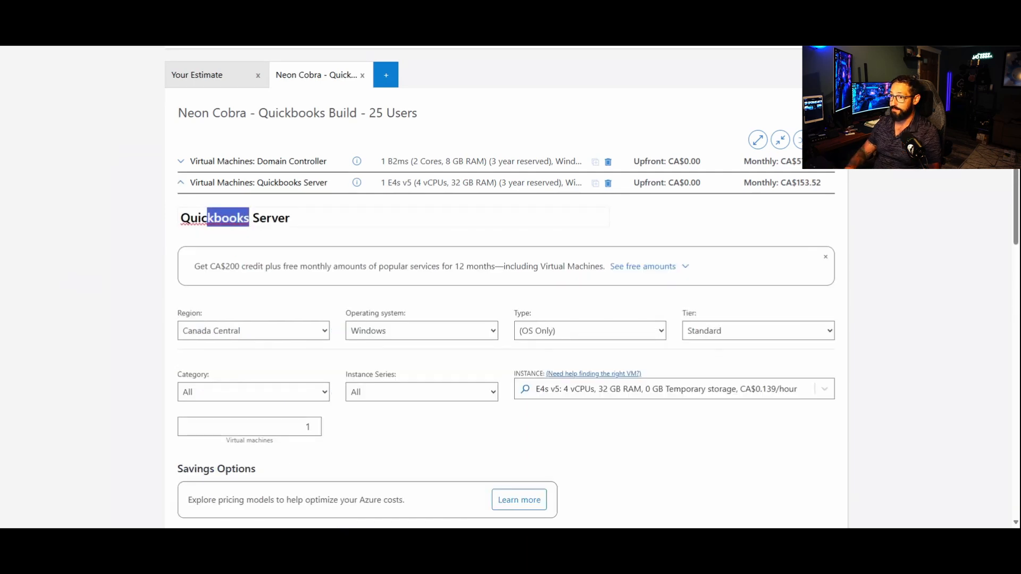
key("BackSpace")
key("BackSpace")
key("BackSpace")
key("BackSpace")
key("BackSpace")
type("Ap")
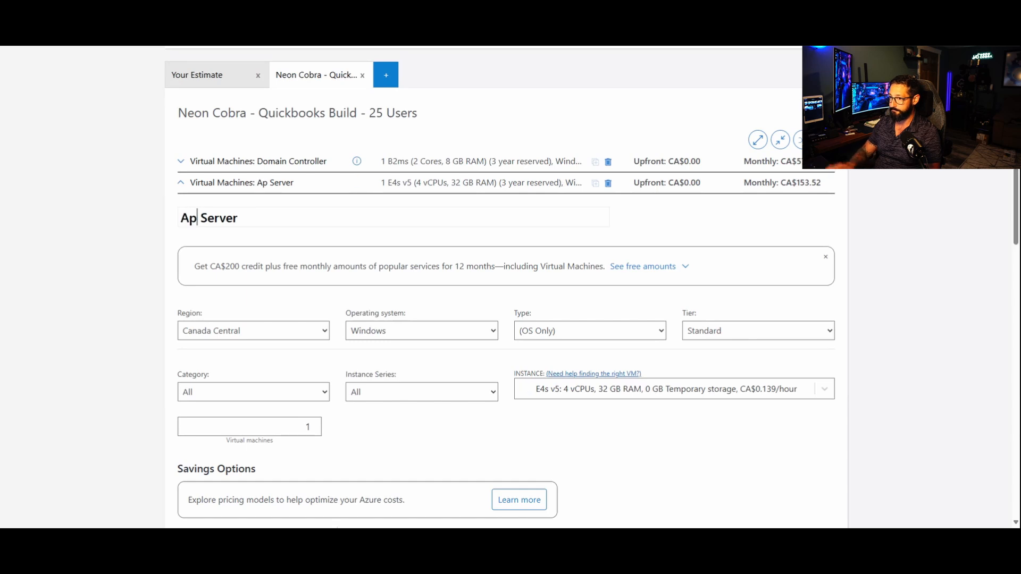
type("p")
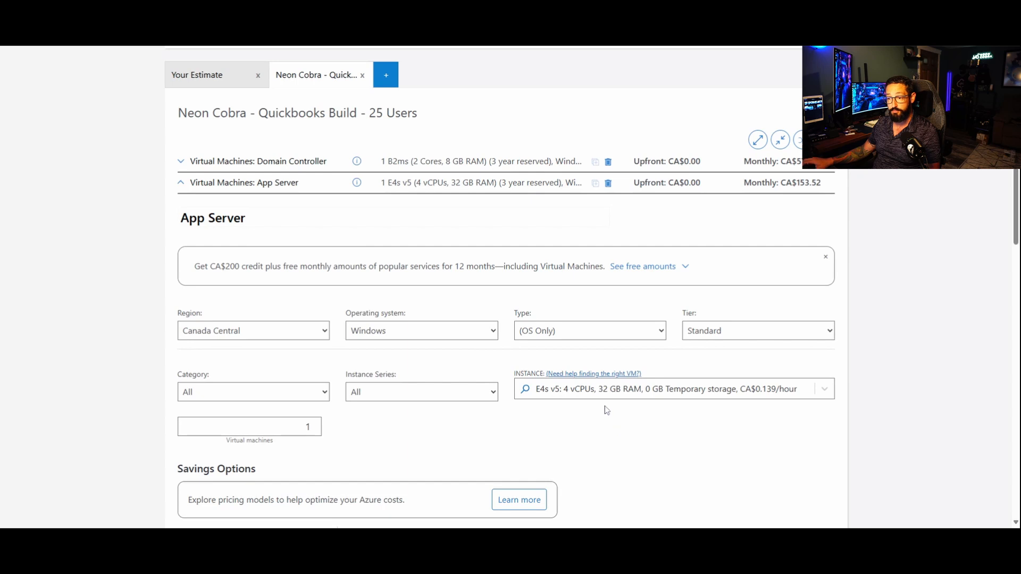
Step: Change the App Server's instance to D4s v5 with 4 vCPUs and 16 GB RAM
left_click(589, 394)
type("d4")
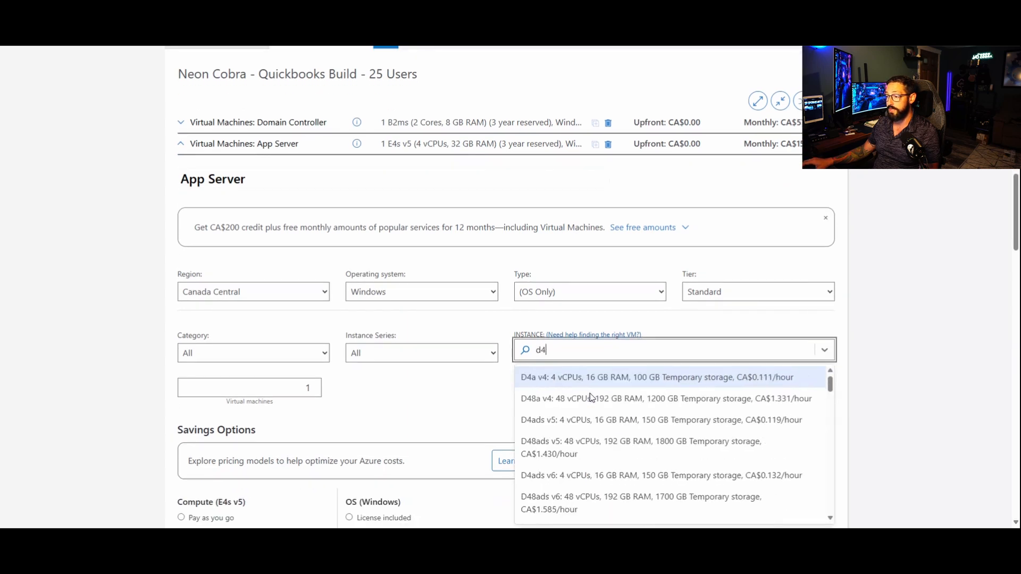
type("s")
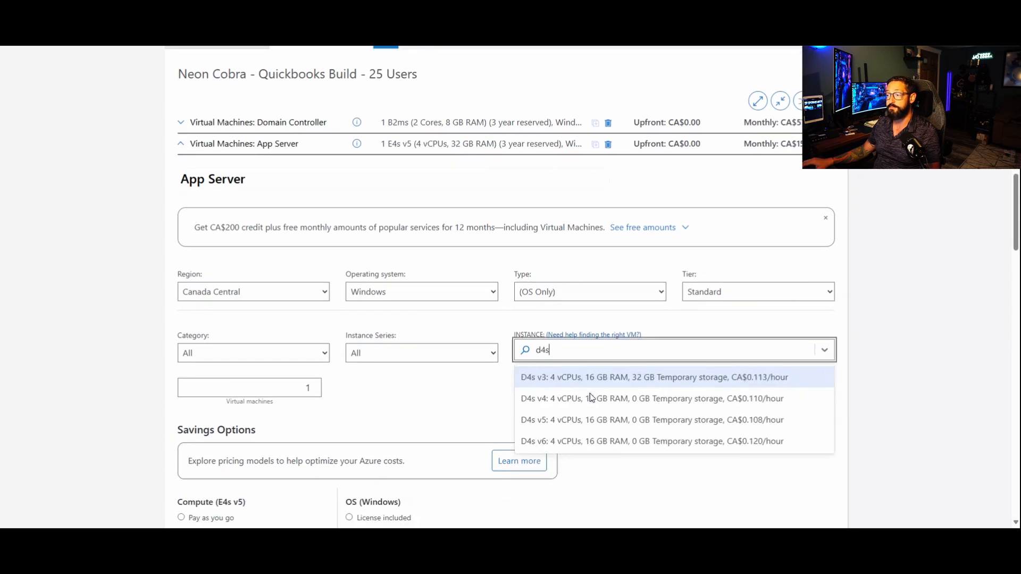
left_click(609, 413)
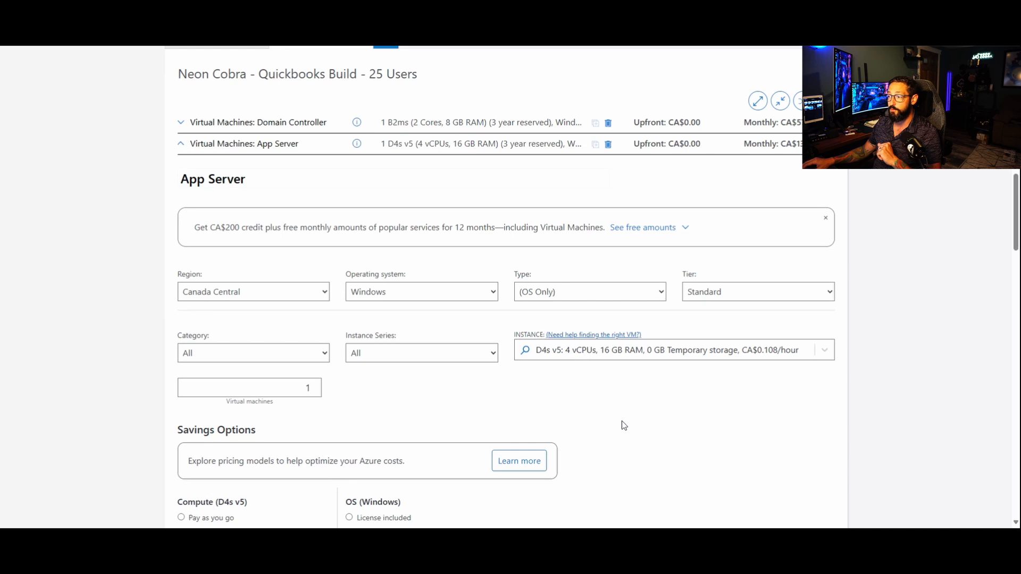
Step: Set the App Server's managed disk to the Standard SSD tier with the E10 128 GiB size
scroll(629, 432, "down", 3)
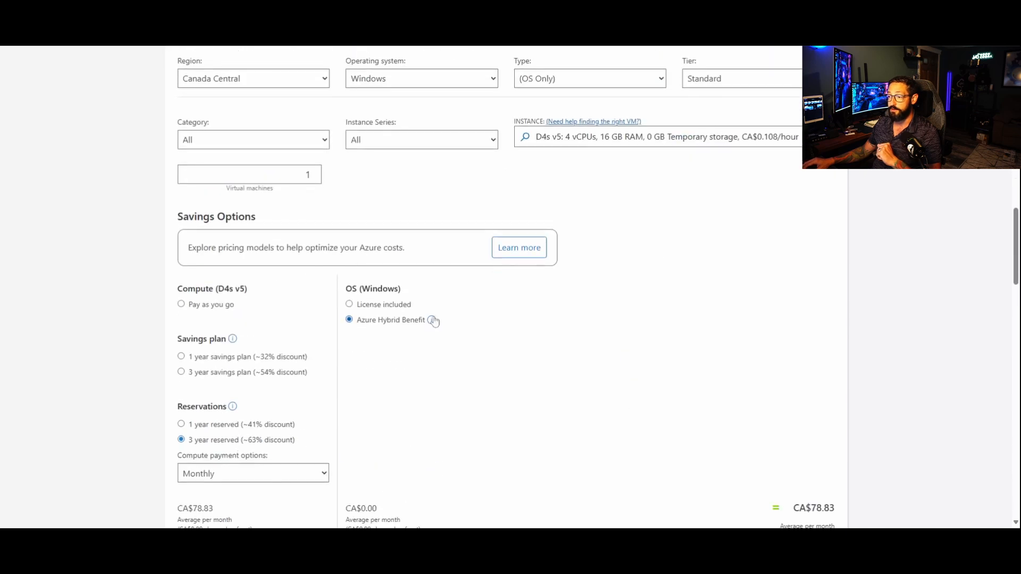
scroll(433, 322, "down", 4)
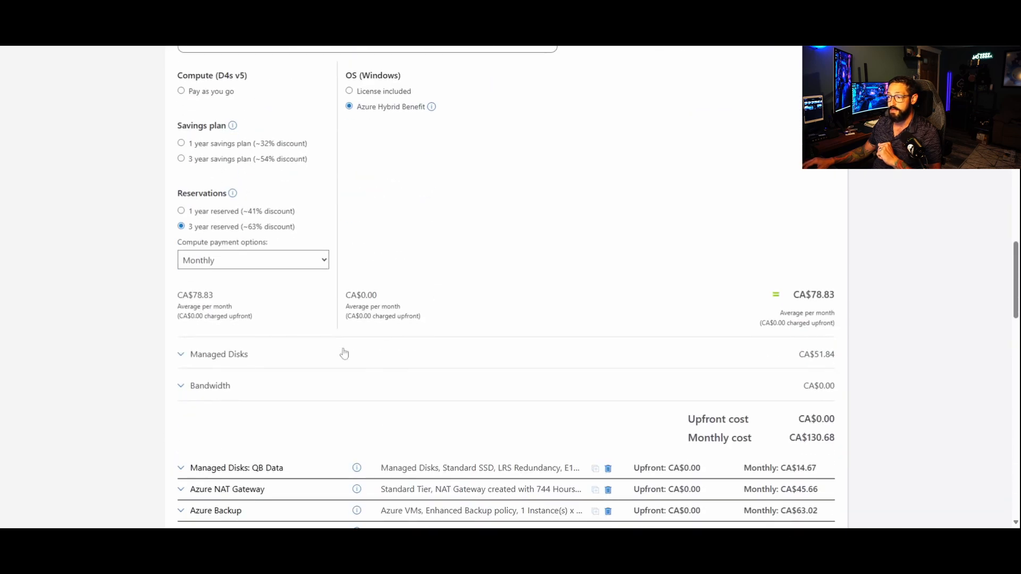
left_click(221, 352)
scroll(420, 328, "down", 2)
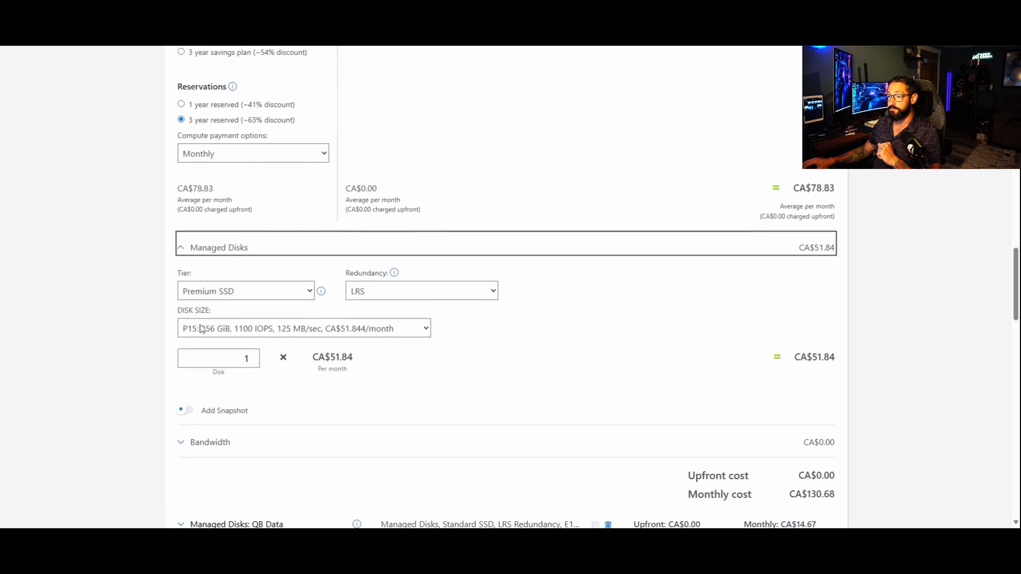
left_click(229, 296)
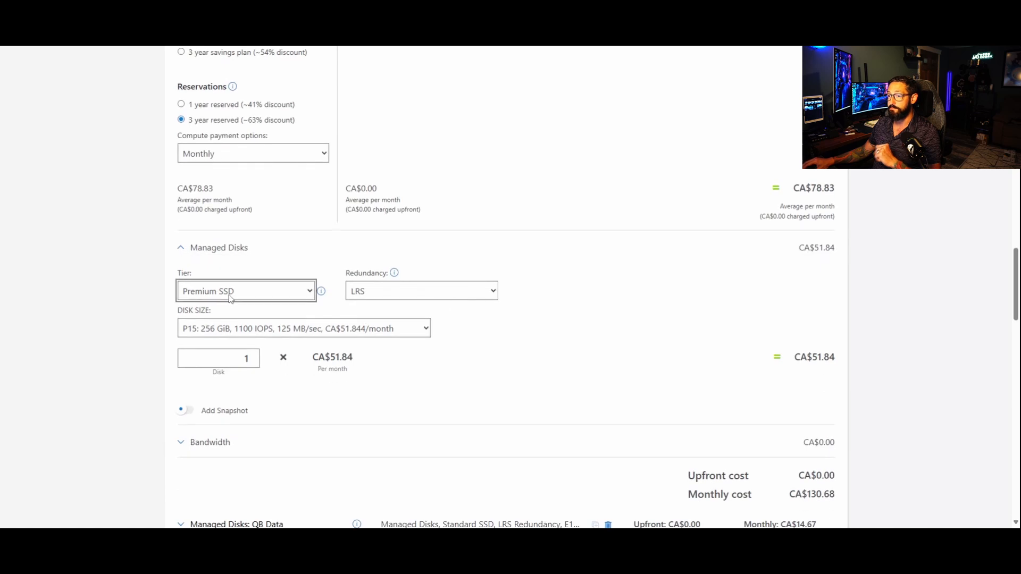
left_click(226, 343)
left_click(242, 330)
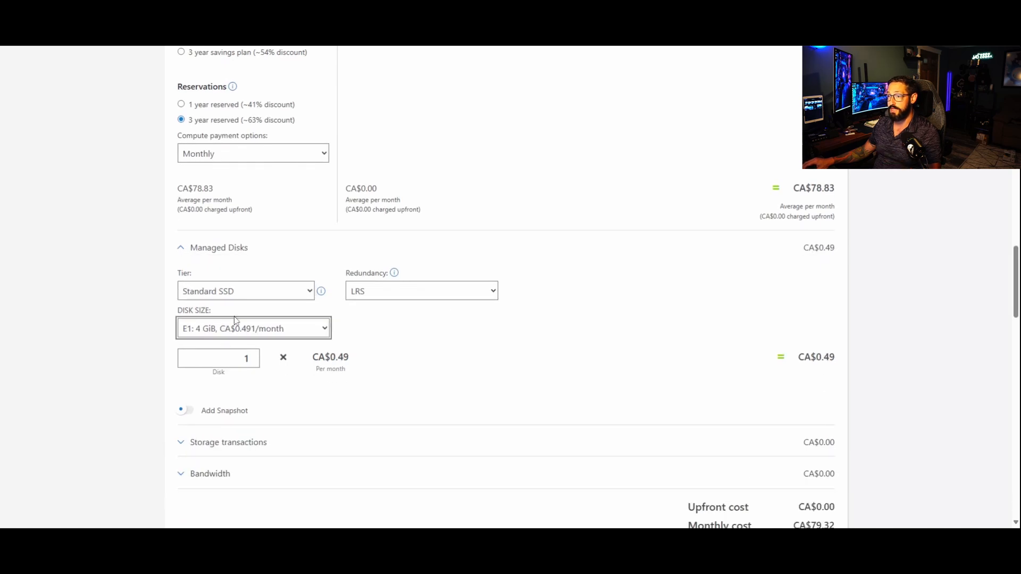
left_click(219, 177)
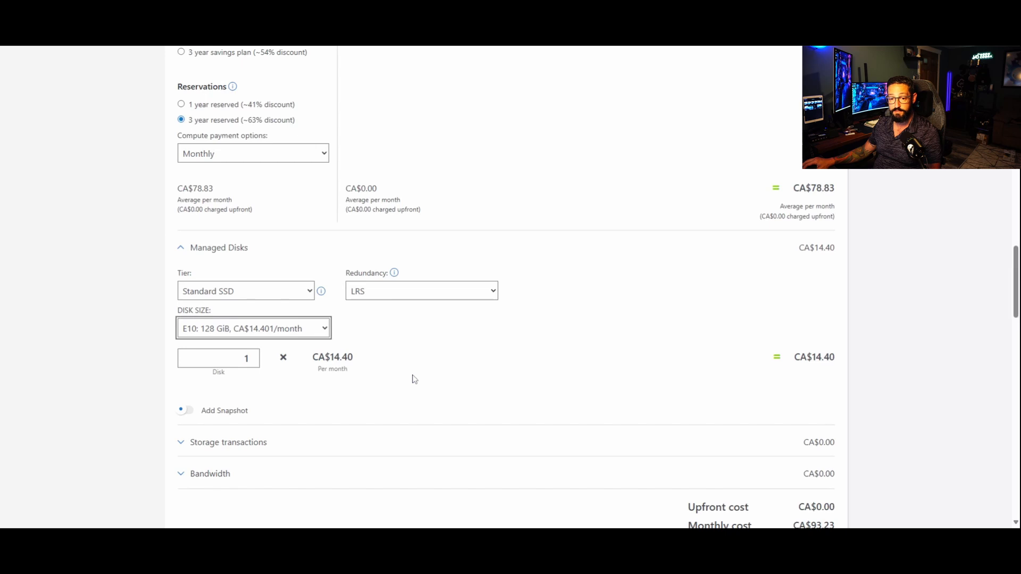
Step: Highlight the App Server's monthly cost and collapse its settings
scroll(312, 389, "up", 8)
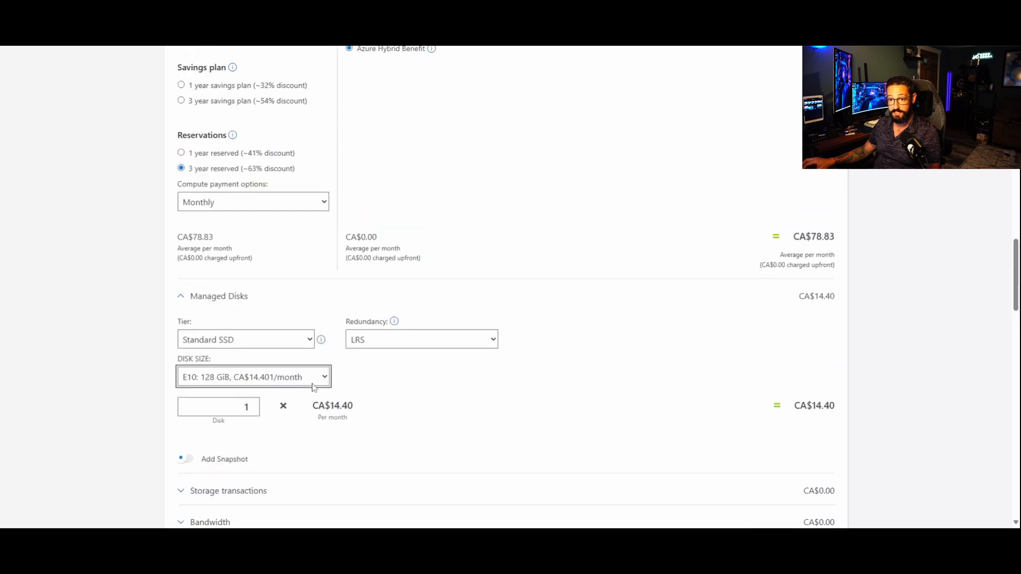
scroll(314, 380, "up", 2)
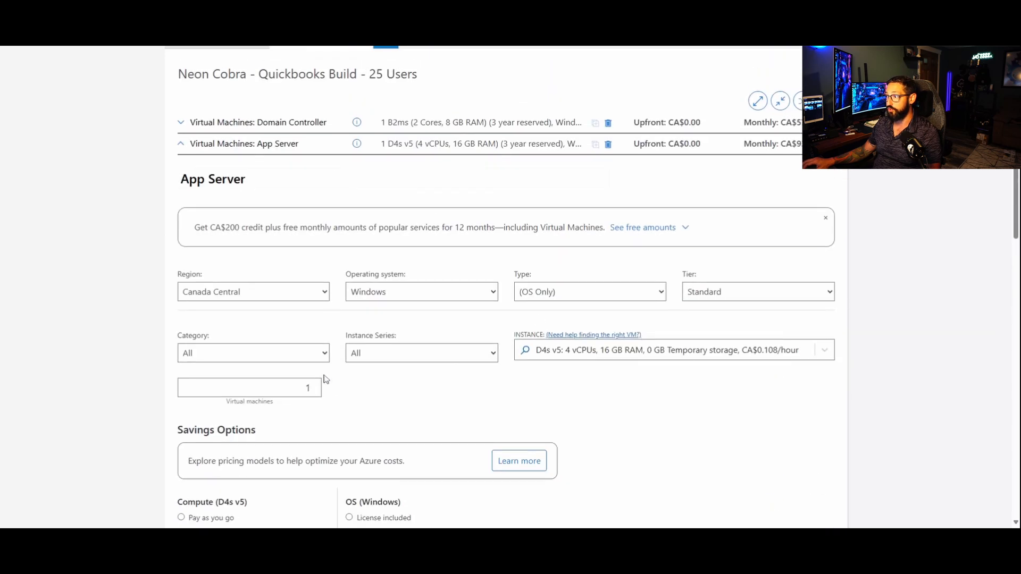
double_click(809, 144)
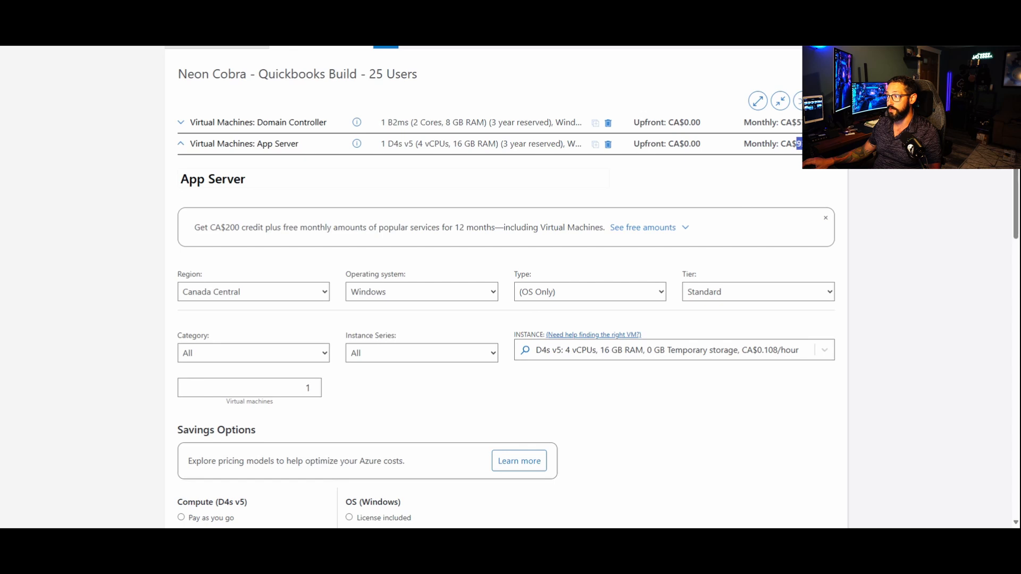
left_click(182, 144)
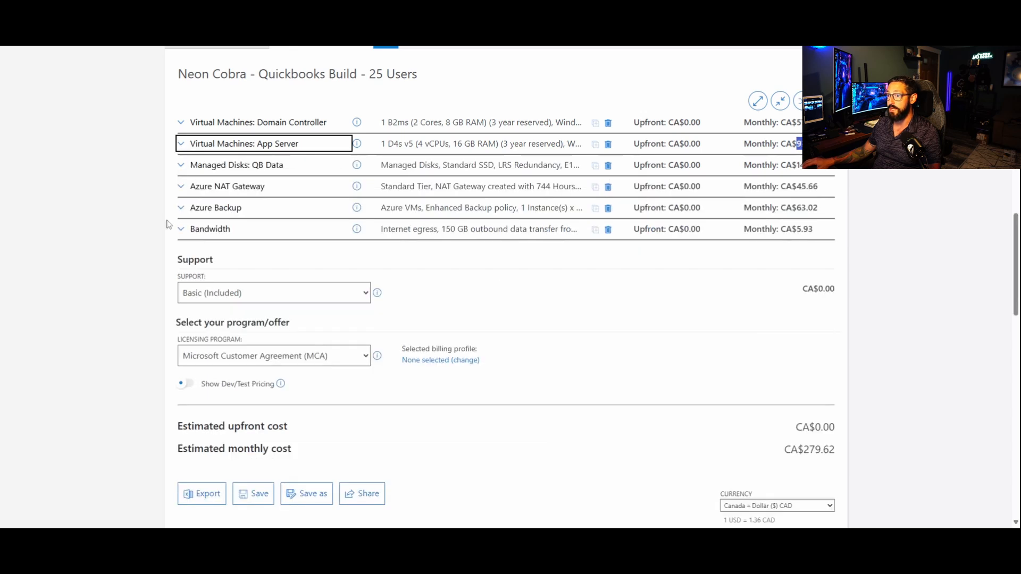
Step: Expand the QB Data managed disk and rename it "File/QB Data"
left_click(182, 166)
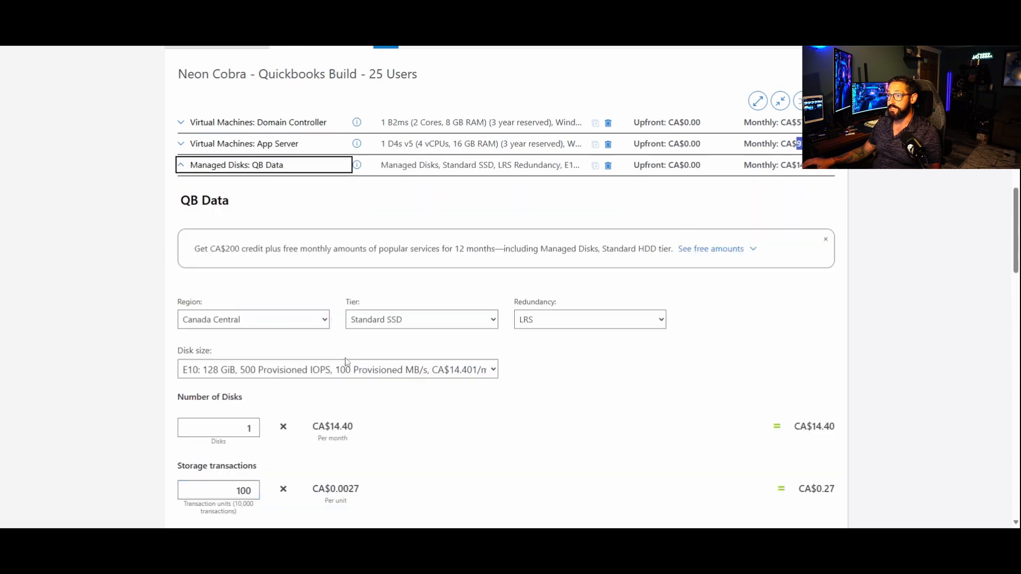
double_click(189, 200)
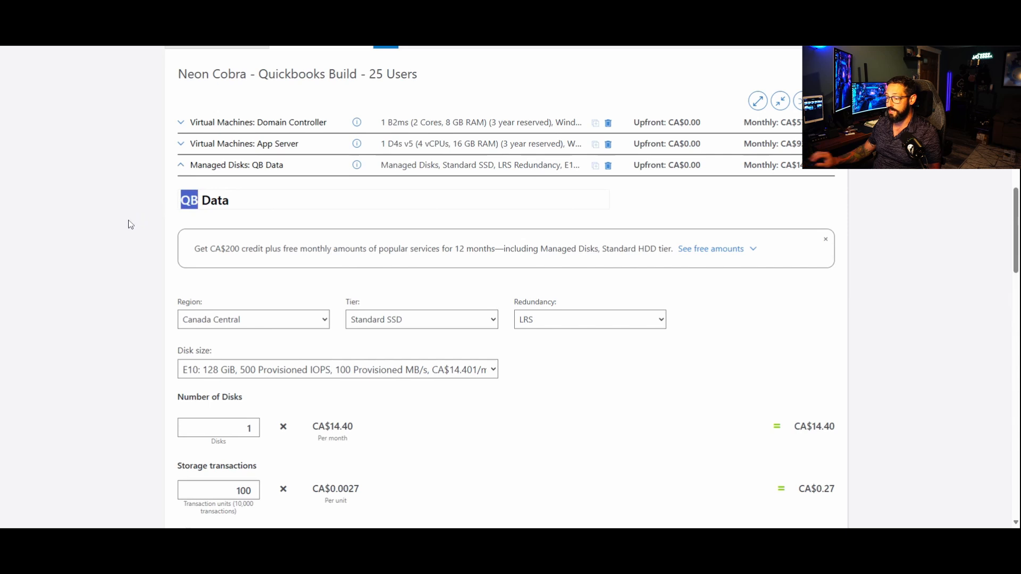
type("File/QB")
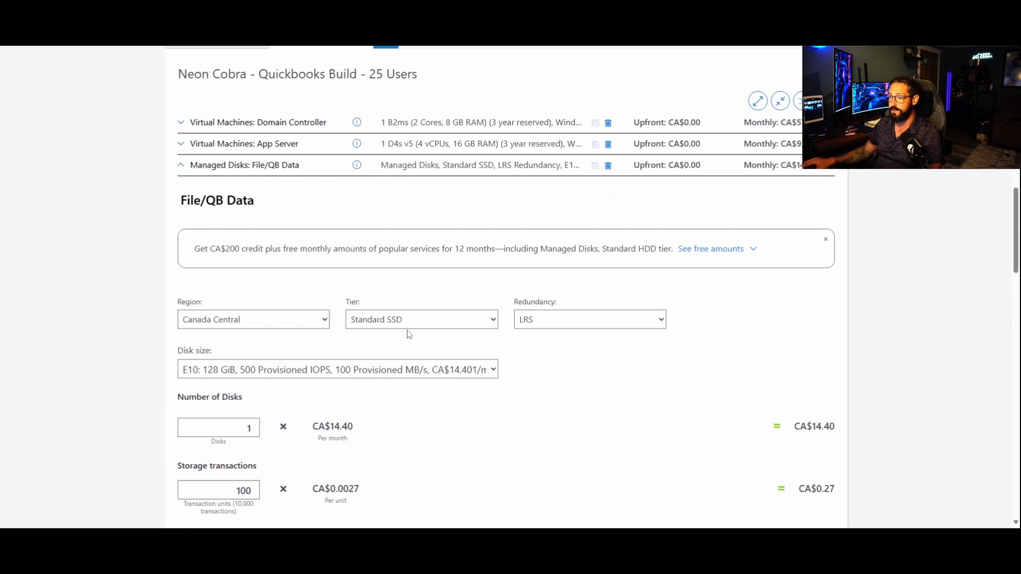
Step: Set the File/QB Data disk size to E20 512 GiB and collapse its settings
left_click(329, 356)
left_click(156, 265)
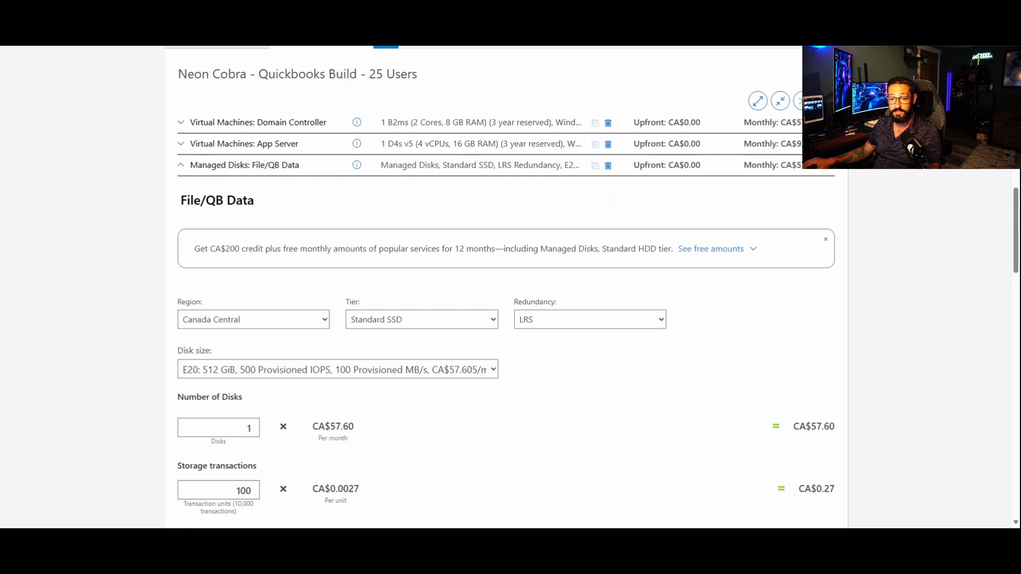
left_click(181, 167)
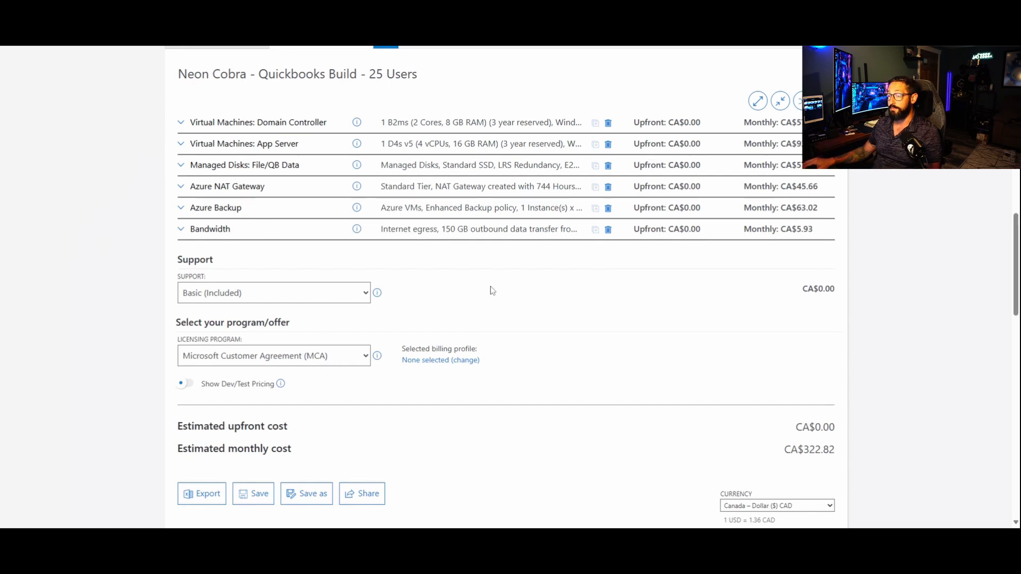
Step: Search the products for "virtual", add Azure Virtual Desktop to the estimate, and clear the search
scroll(126, 225, "up", 15)
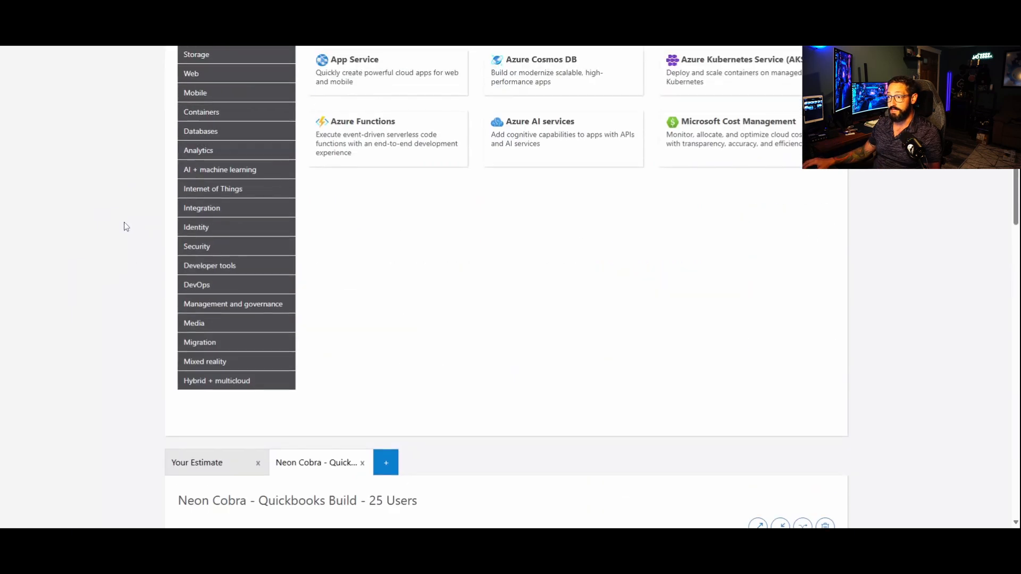
left_click(313, 270)
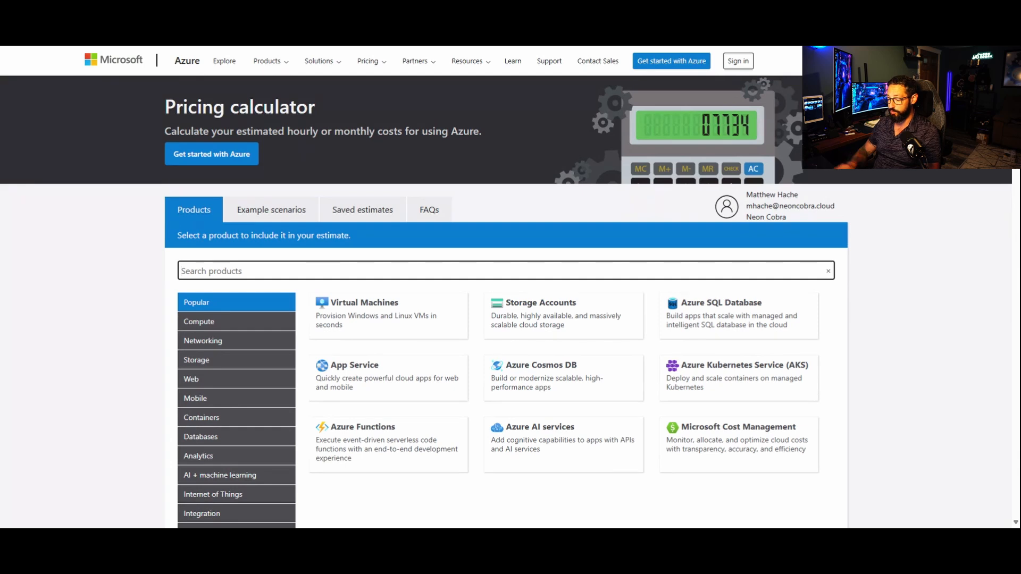
type("virtual")
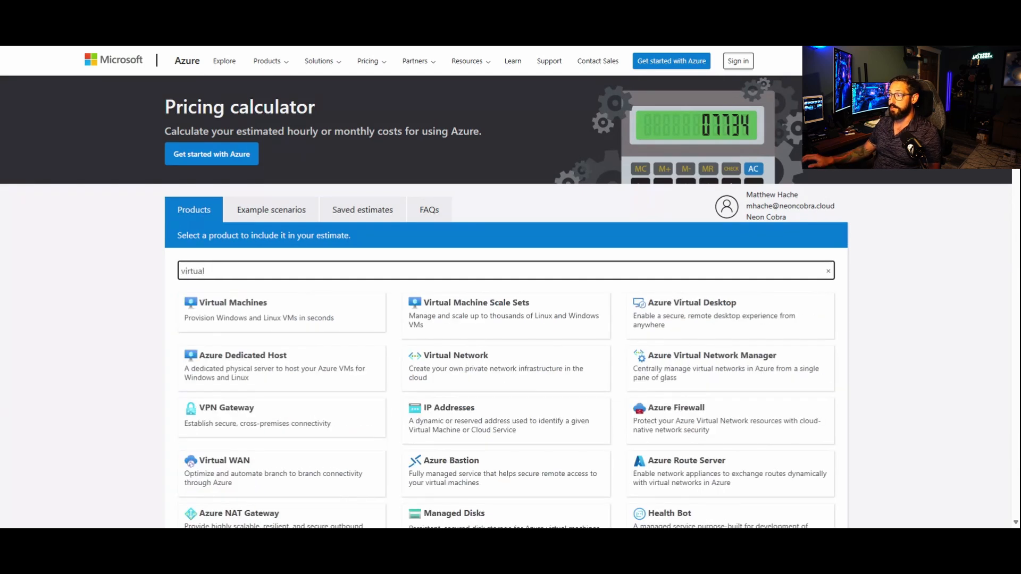
left_click(740, 334)
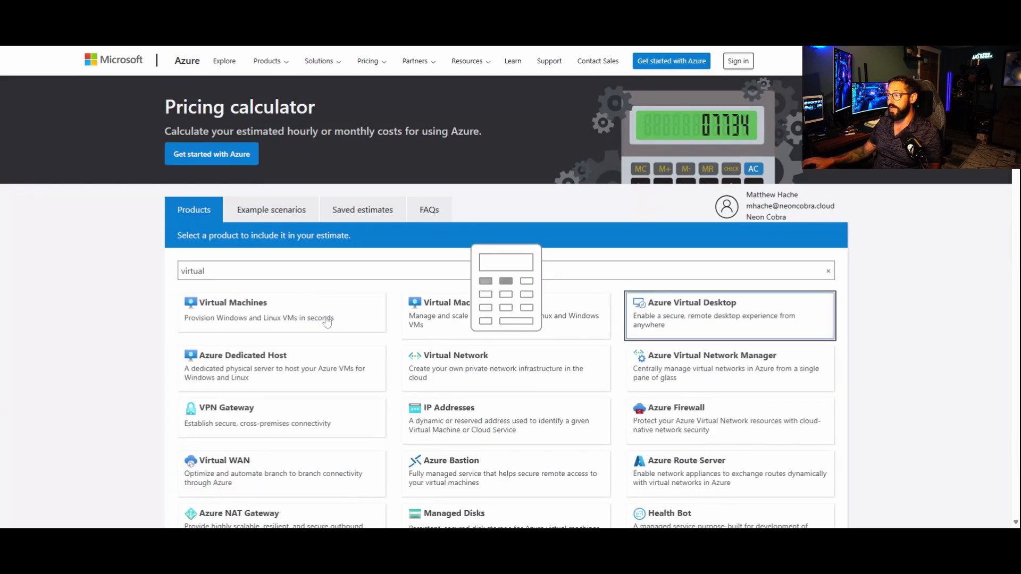
double_click(225, 271)
key("BackSpace")
Step: Set the Azure Virtual Desktop region to Canada Central
scroll(101, 262, "down", 10)
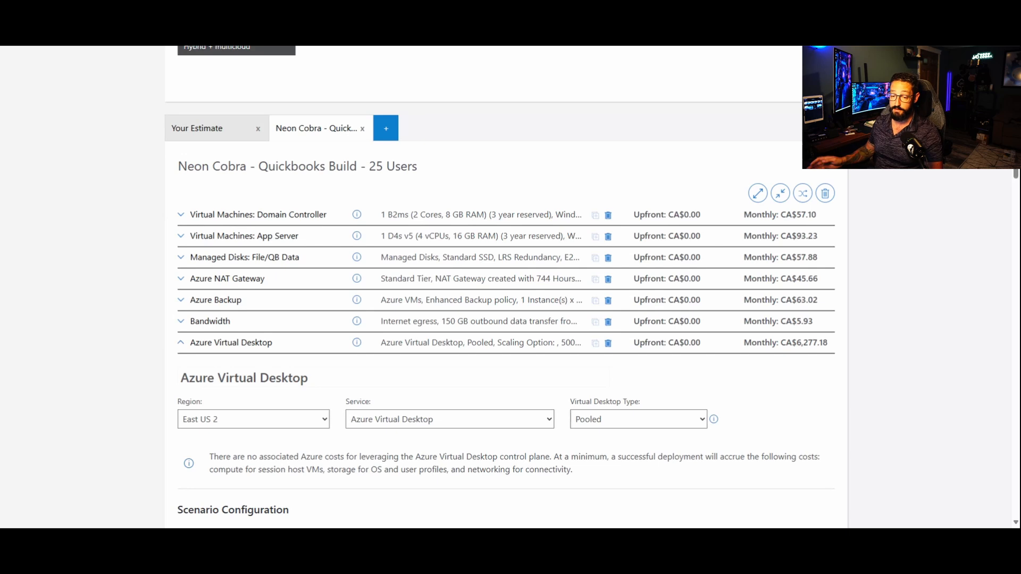
left_click(251, 427)
type("ca")
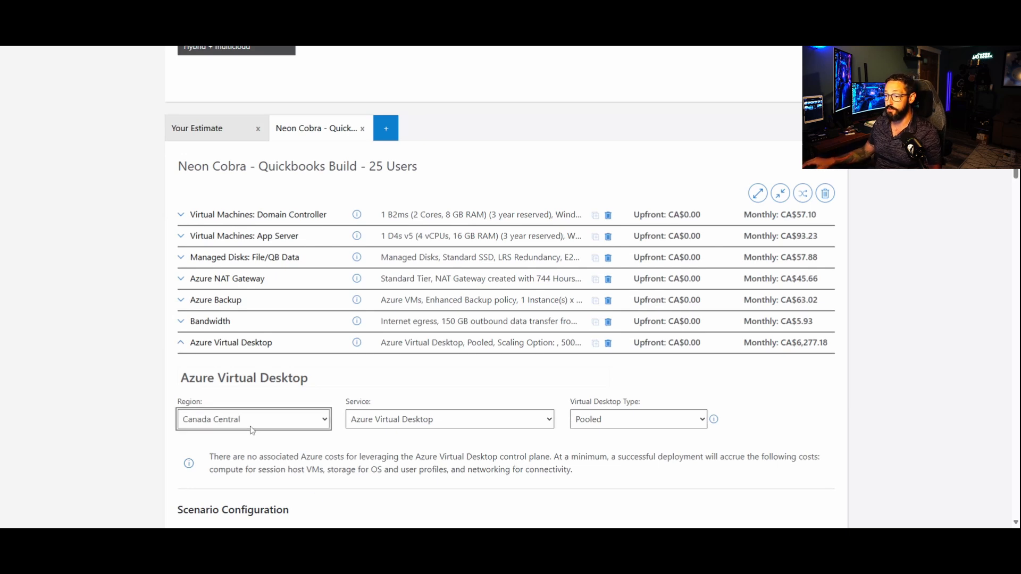
left_click(137, 342)
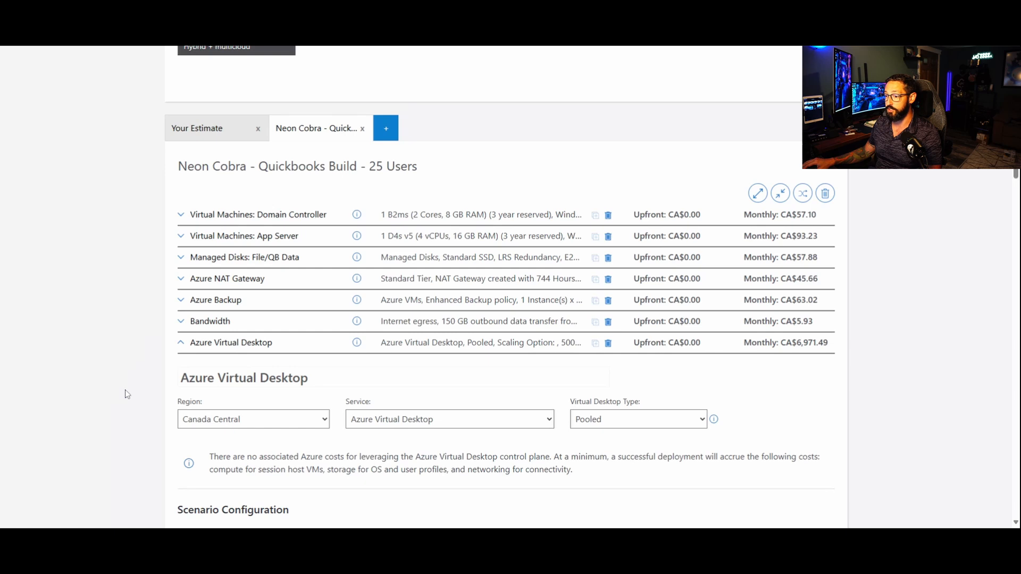
Step: Review the session choices and the workload type information in the Azure Virtual Desktop scenario configuration
scroll(797, 345, "down", 4)
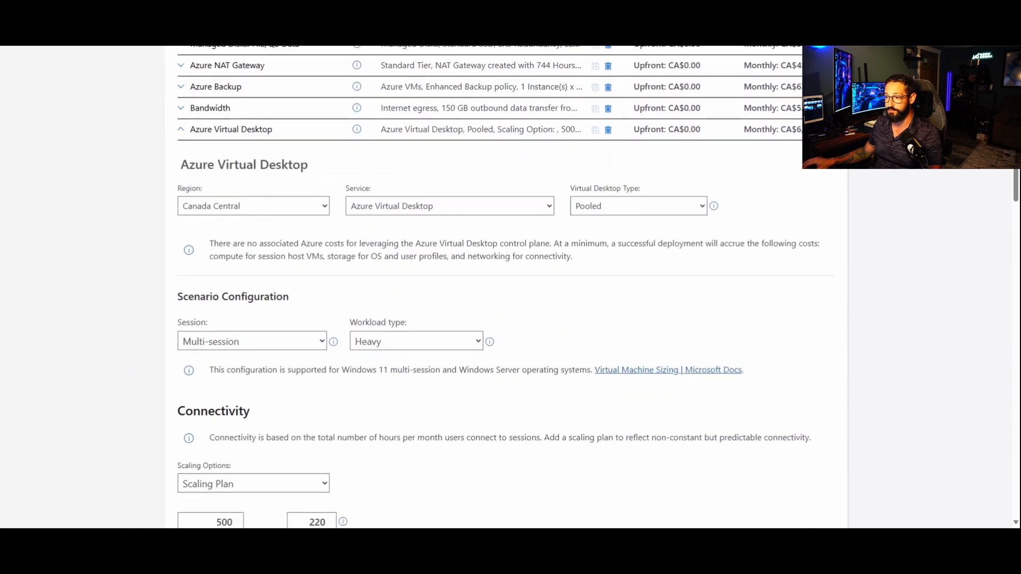
left_click(250, 349)
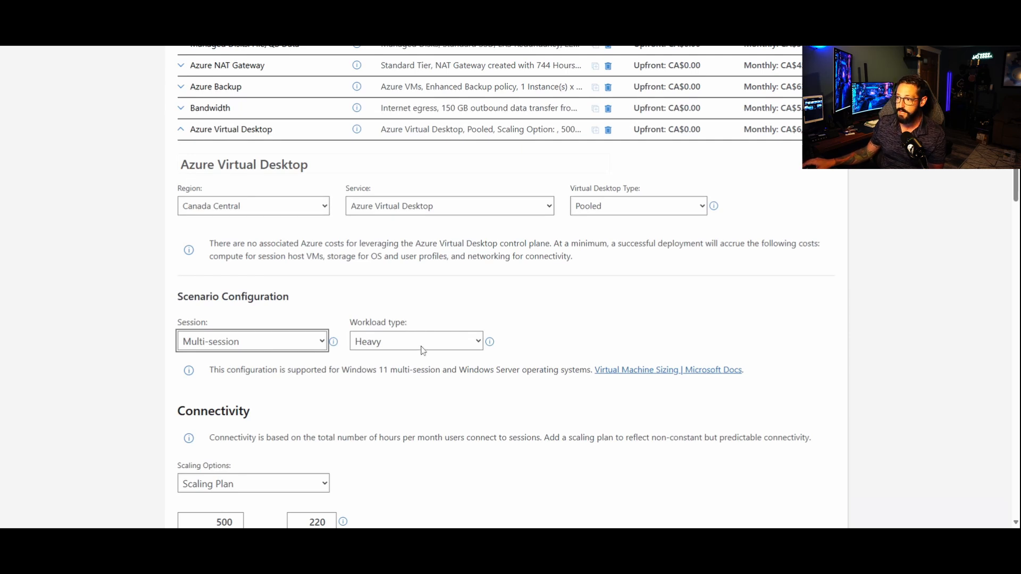
left_click(491, 343)
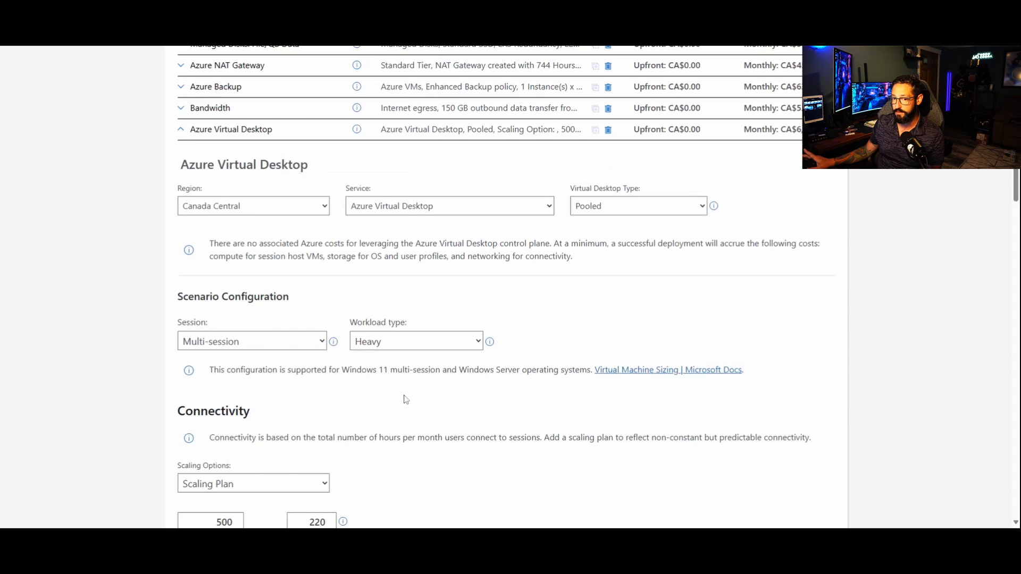
Step: Keep the Scaling Plan option for Azure Virtual Desktop connectivity and set the total named users to 25
scroll(471, 402, "down", 1)
scroll(470, 403, "down", 2)
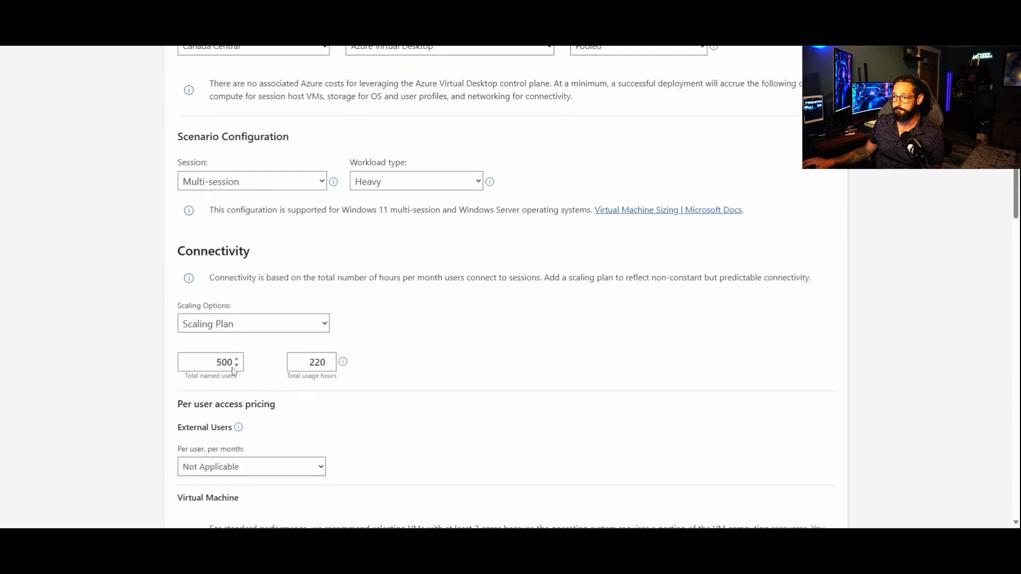
left_click(232, 321)
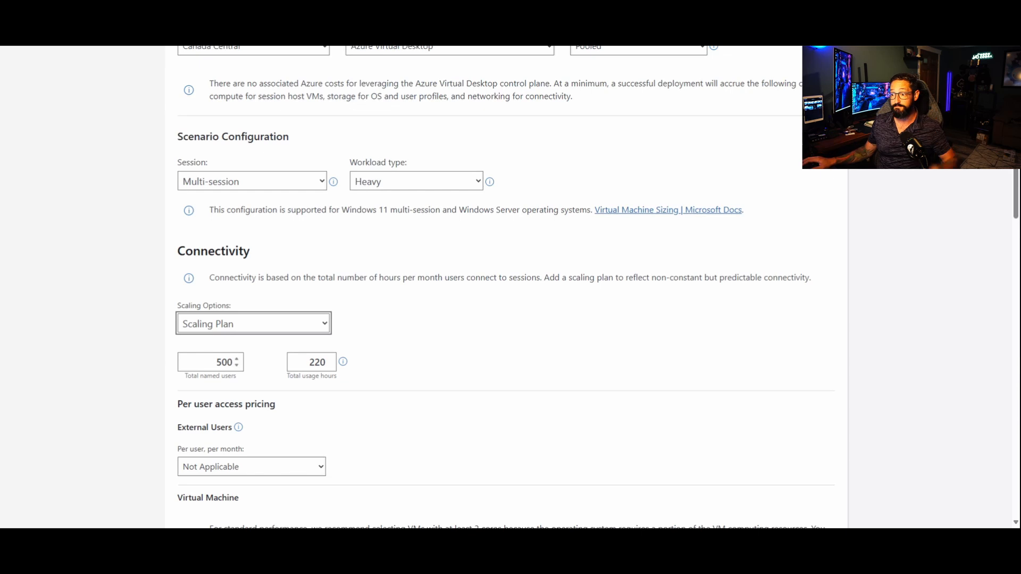
key("Tab")
type("25")
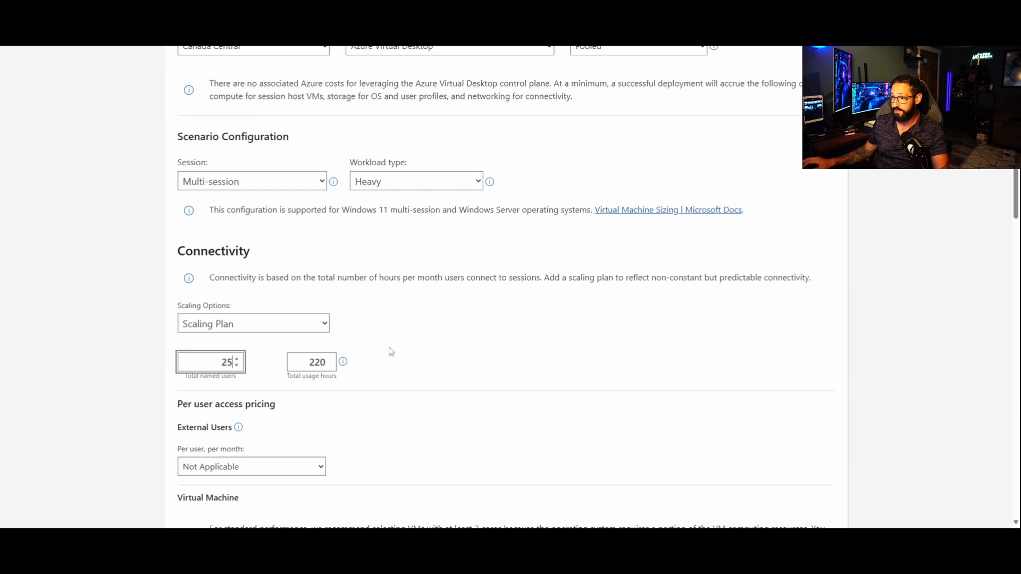
left_click(514, 336)
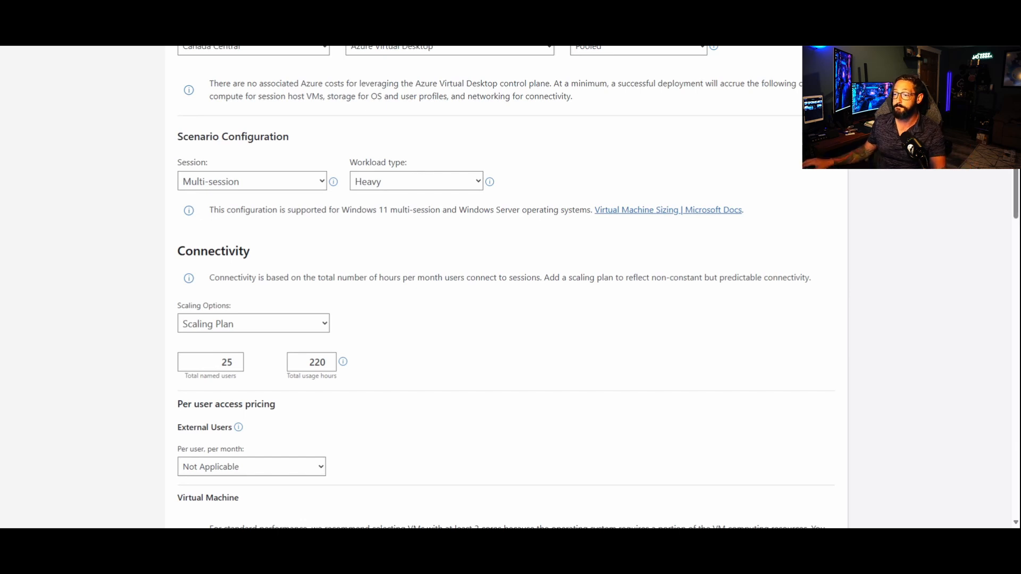
Step: Set the Azure Virtual Desktop virtual machine instance to E8s v5 with 8 vCPUs and 64 GB RAM
scroll(309, 289, "down", 3)
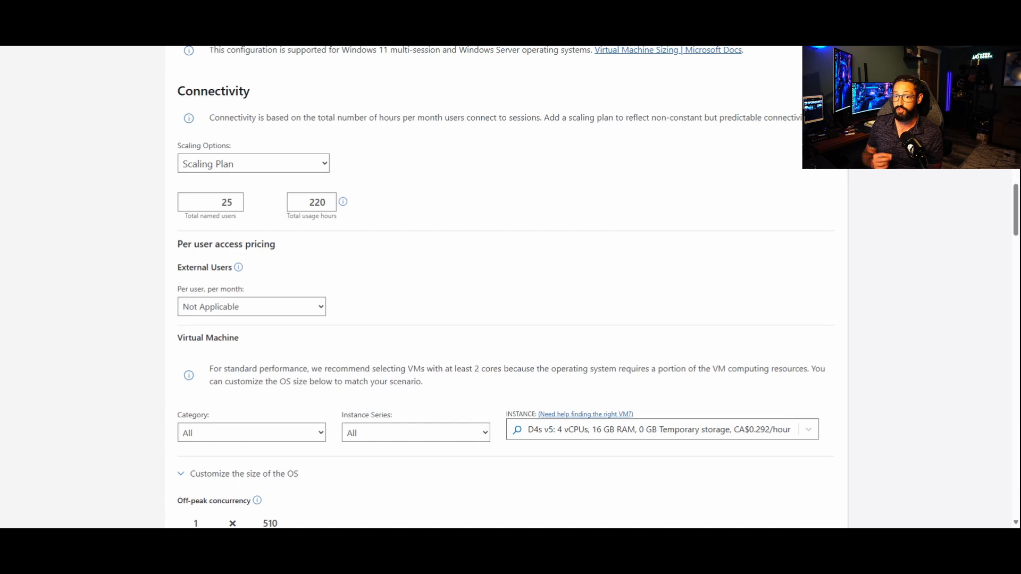
scroll(581, 393, "down", 2)
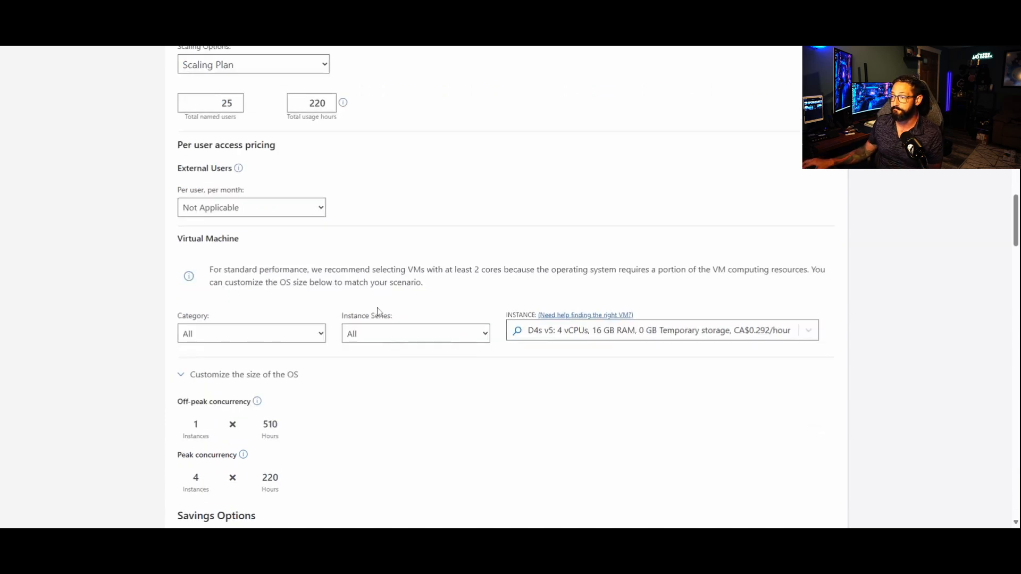
scroll(581, 393, "down", 1)
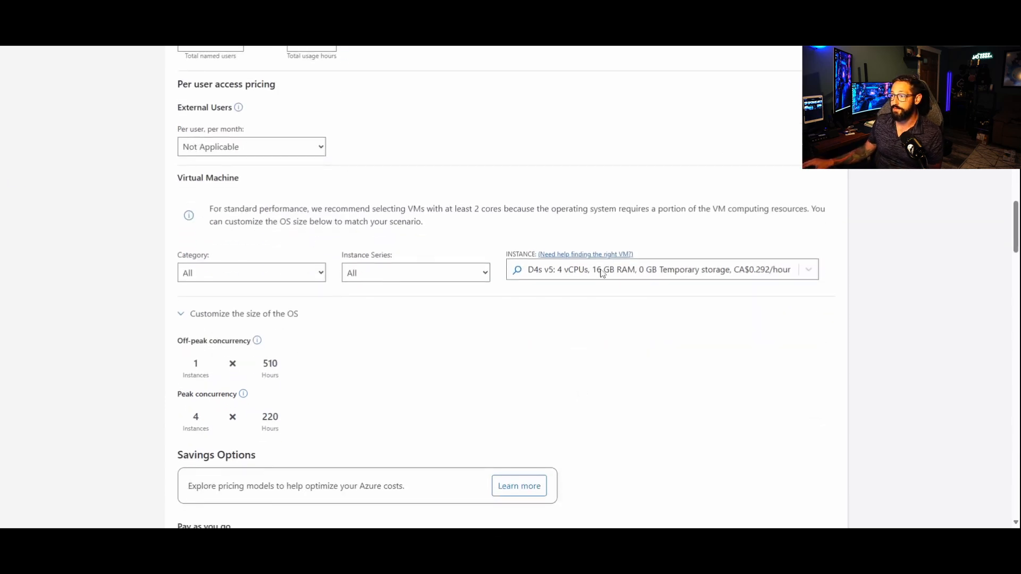
left_click(598, 276)
type("e8s")
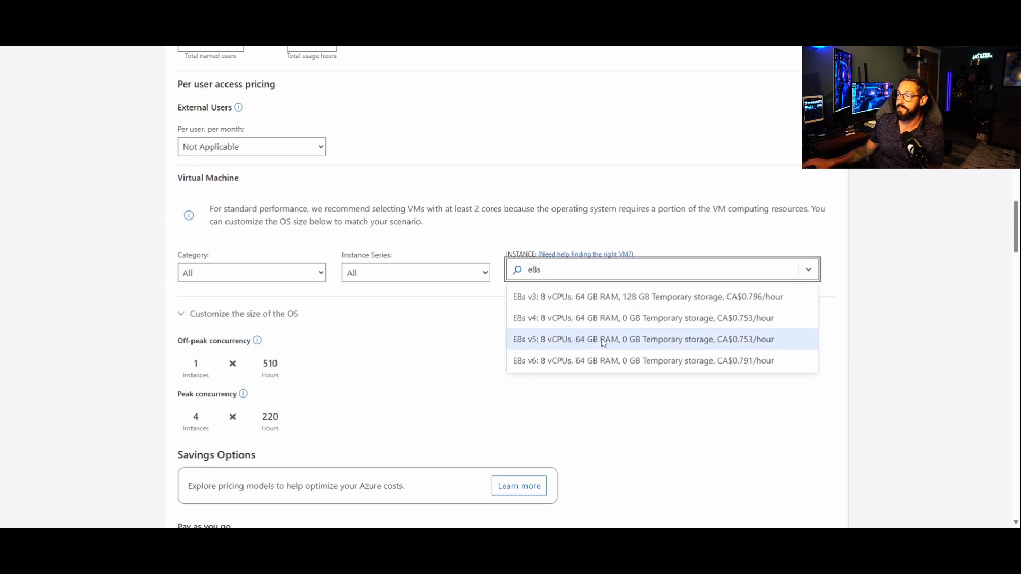
left_click(604, 343)
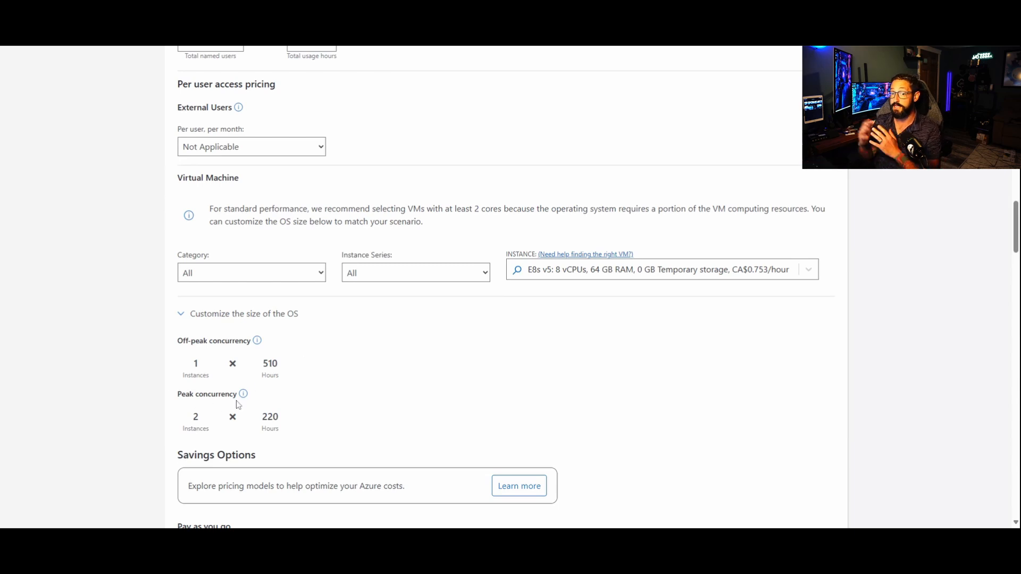
Step: Examine the peak concurrency instances and hours against the total named users
left_click_drag(273, 422, 259, 420)
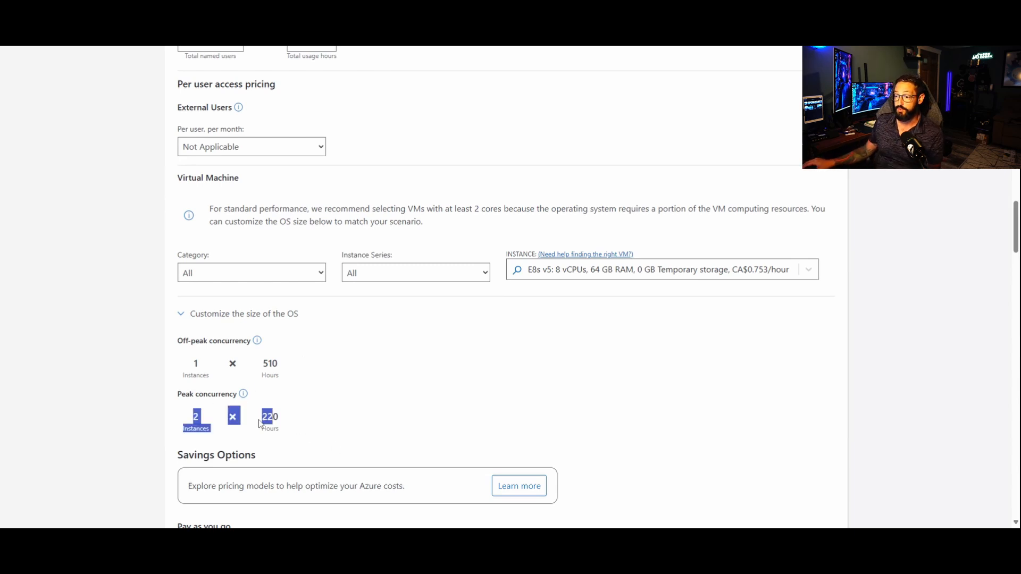
left_click(212, 436)
double_click(195, 419)
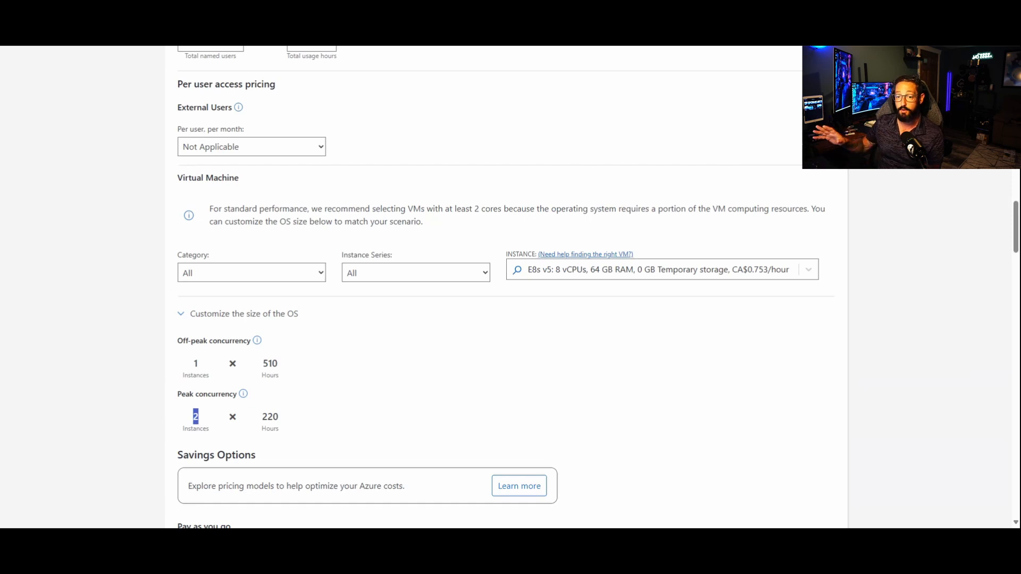
left_click_drag(180, 420, 199, 420)
left_click(201, 422)
scroll(344, 394, "up", 2)
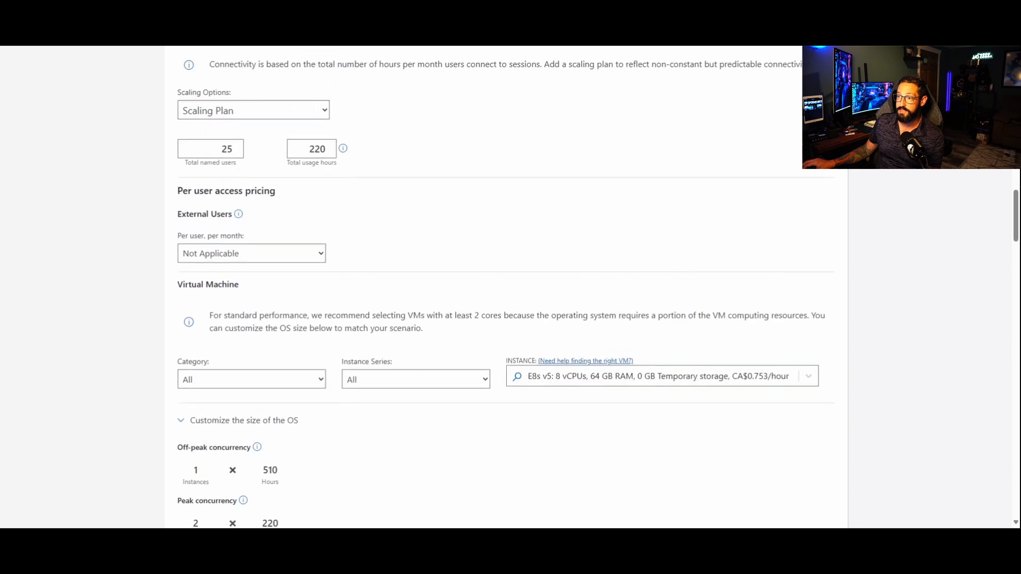
double_click(227, 149)
scroll(487, 204, "down", 1)
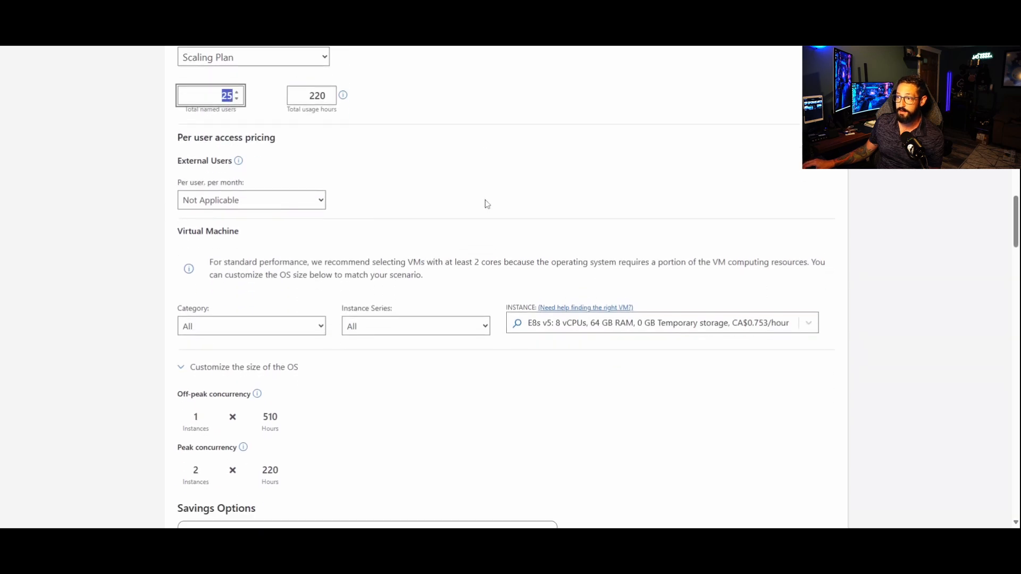
scroll(487, 203, "up", 3)
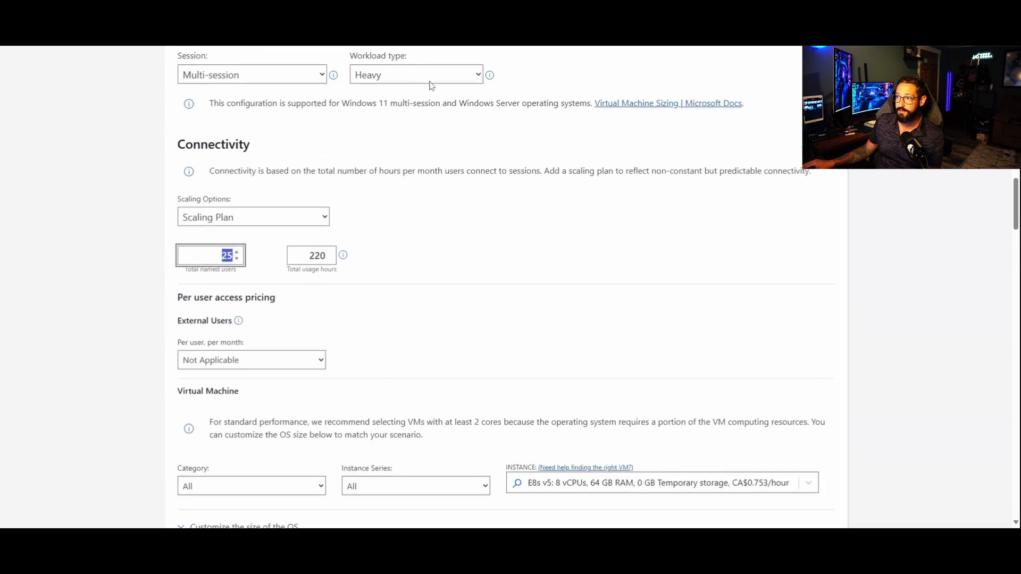
Step: Try the Medium and Power workload types to compare peak concurrency instances, and return the workload type to Heavy
left_click(406, 73)
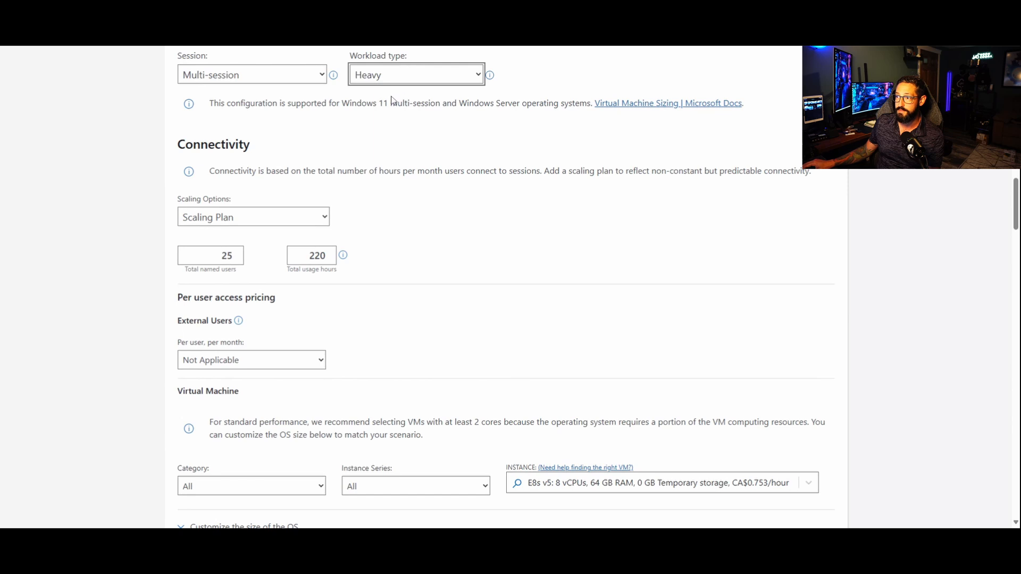
scroll(469, 290, "down", 6)
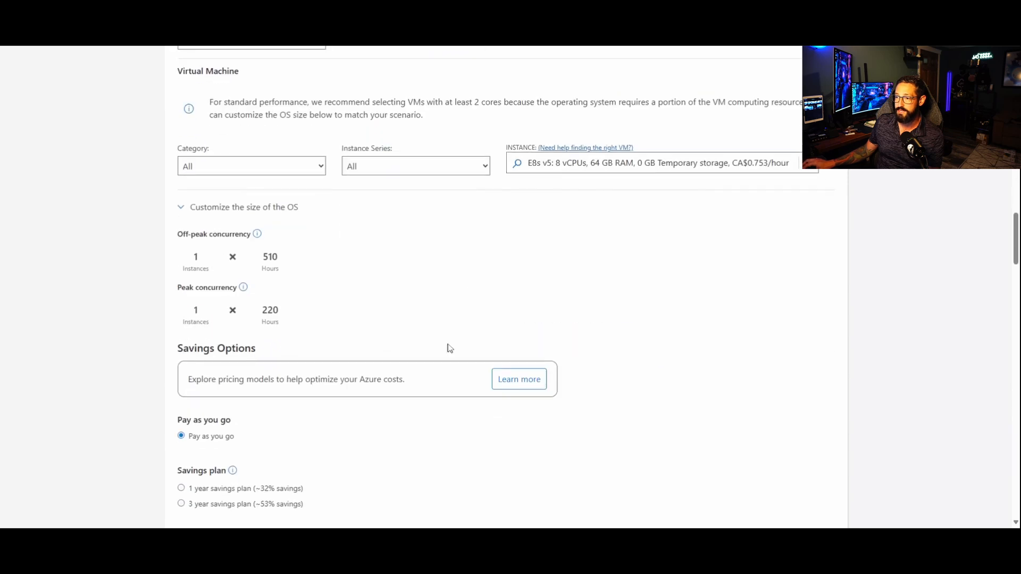
scroll(448, 345, "up", 6)
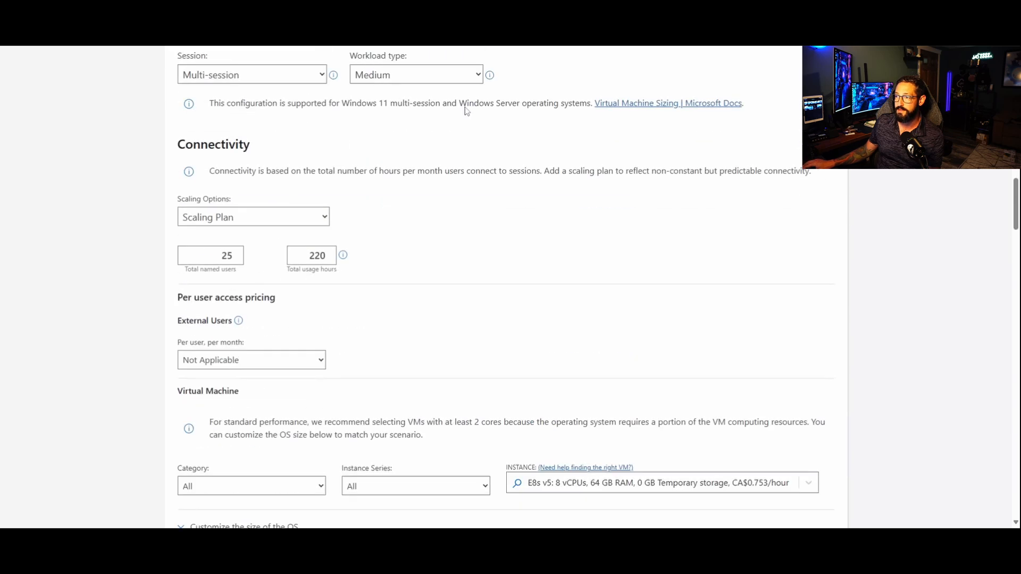
scroll(423, 260, "down", 5)
double_click(193, 360)
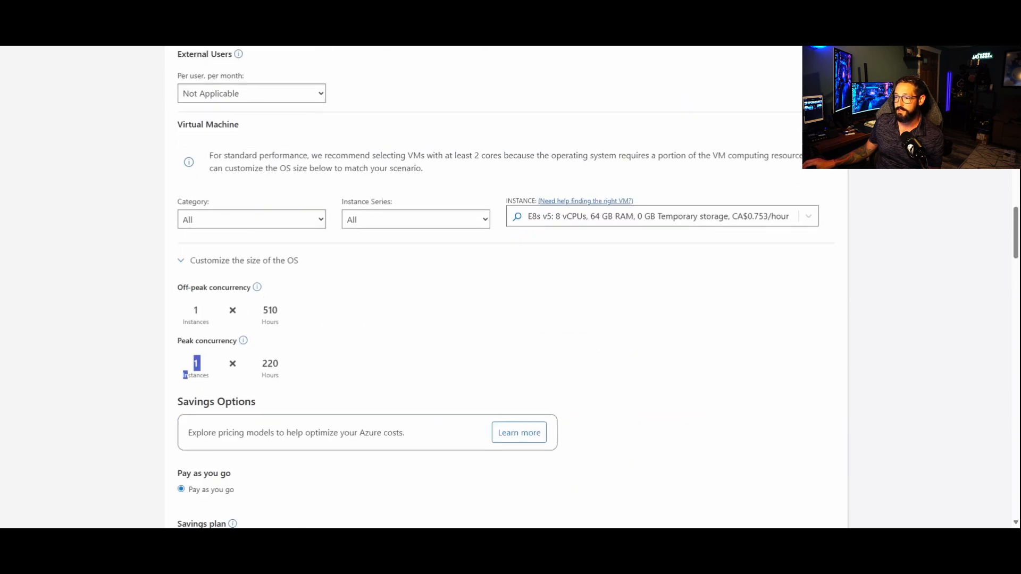
scroll(429, 229, "up", 7)
scroll(452, 399, "down", 7)
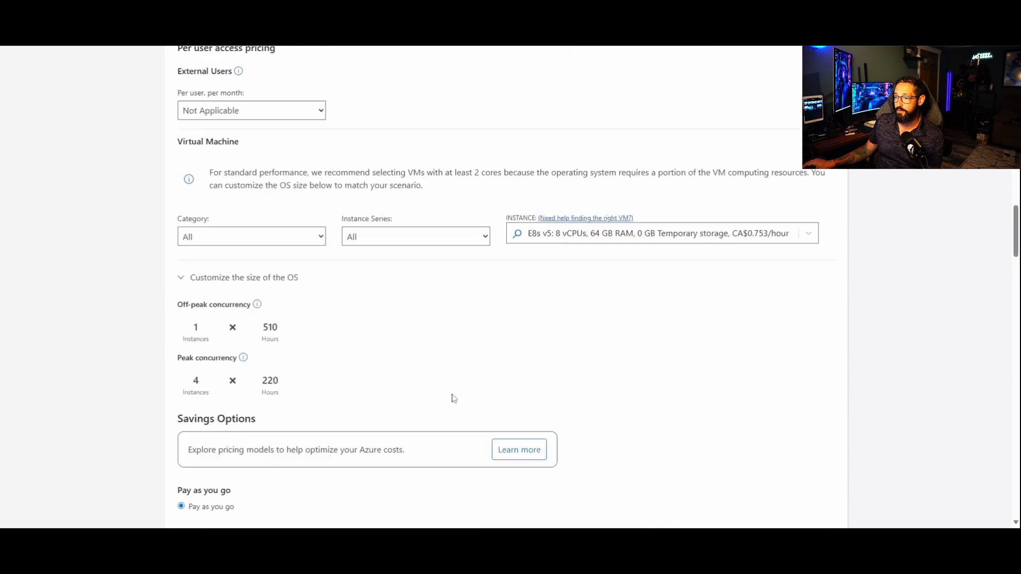
scroll(333, 371, "up", 5)
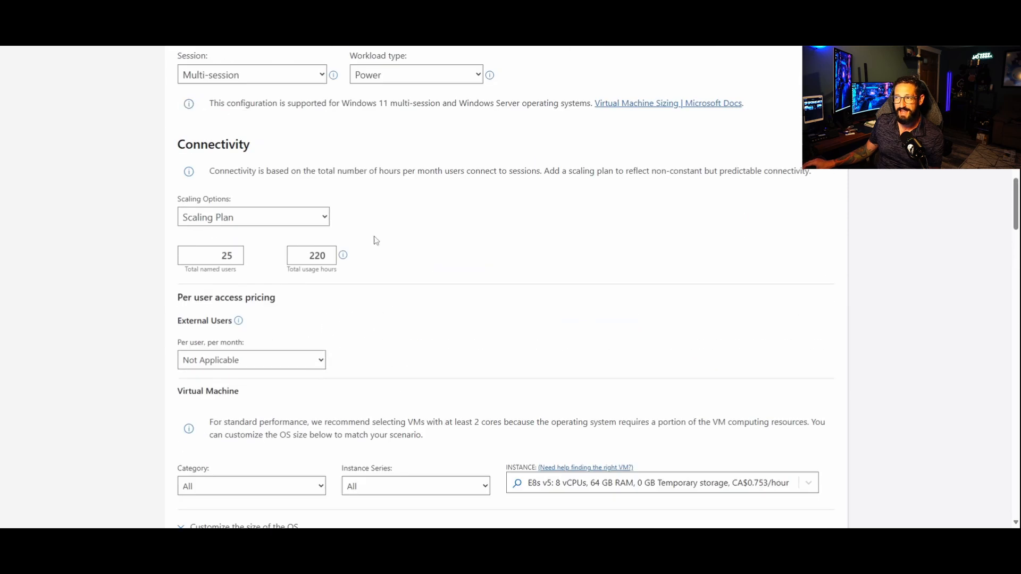
left_click(391, 72)
left_click(384, 116)
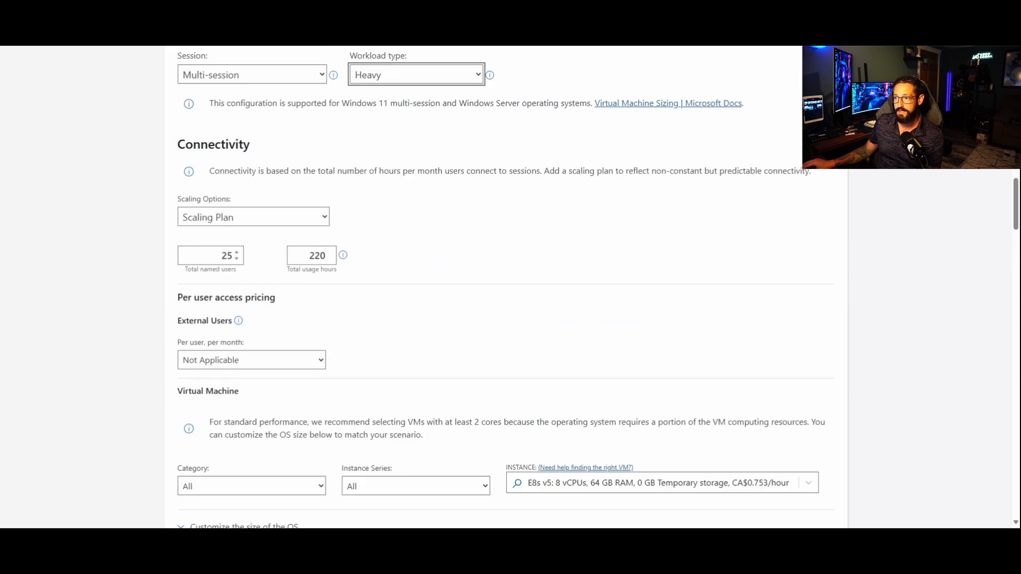
Step: Try 30 and 32 total named users to see how each affects the peak concurrency instances
double_click(227, 256)
scroll(530, 249, "down", 4)
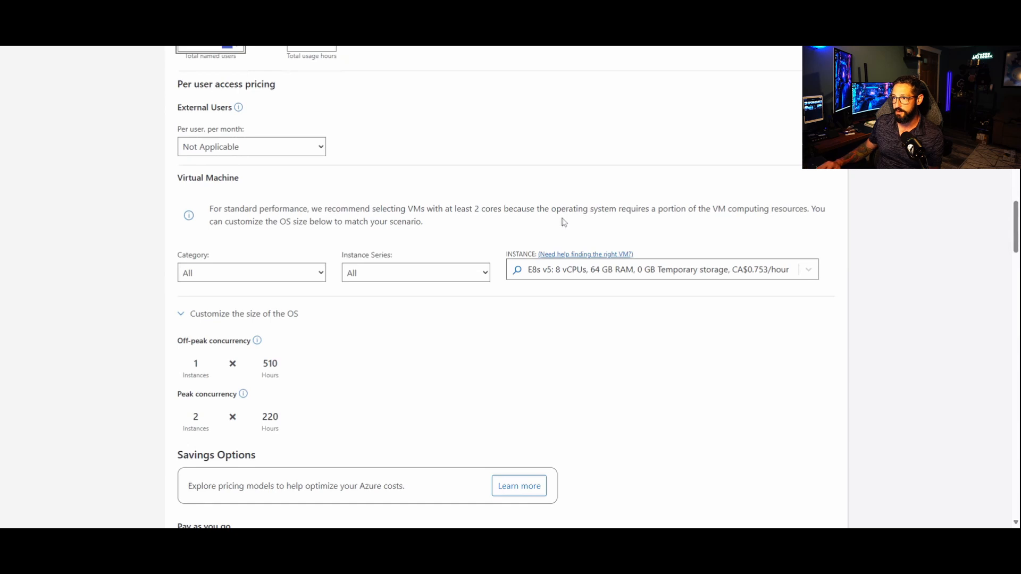
type("30")
scroll(226, 213, "up", 1)
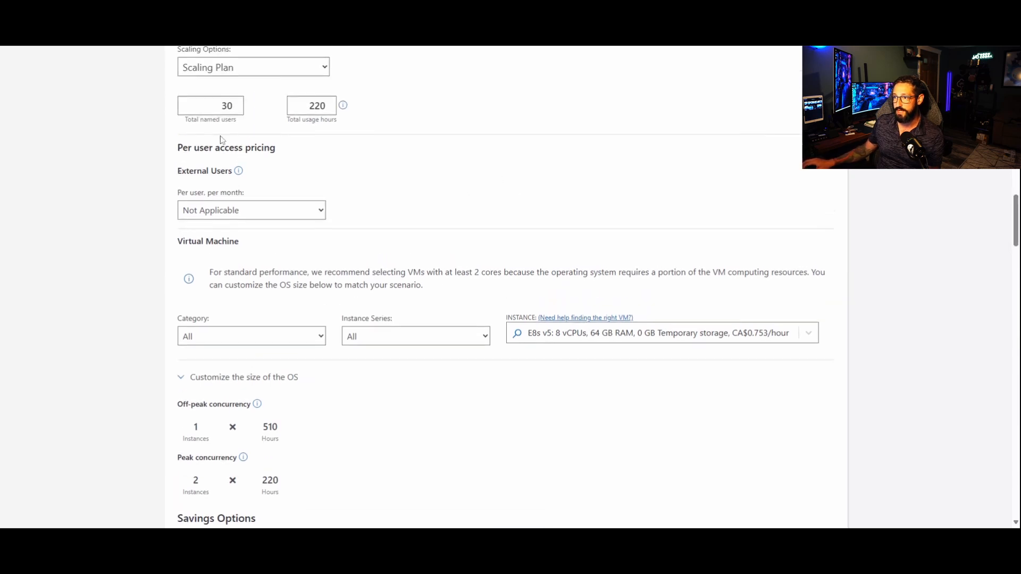
double_click(228, 105)
type("32")
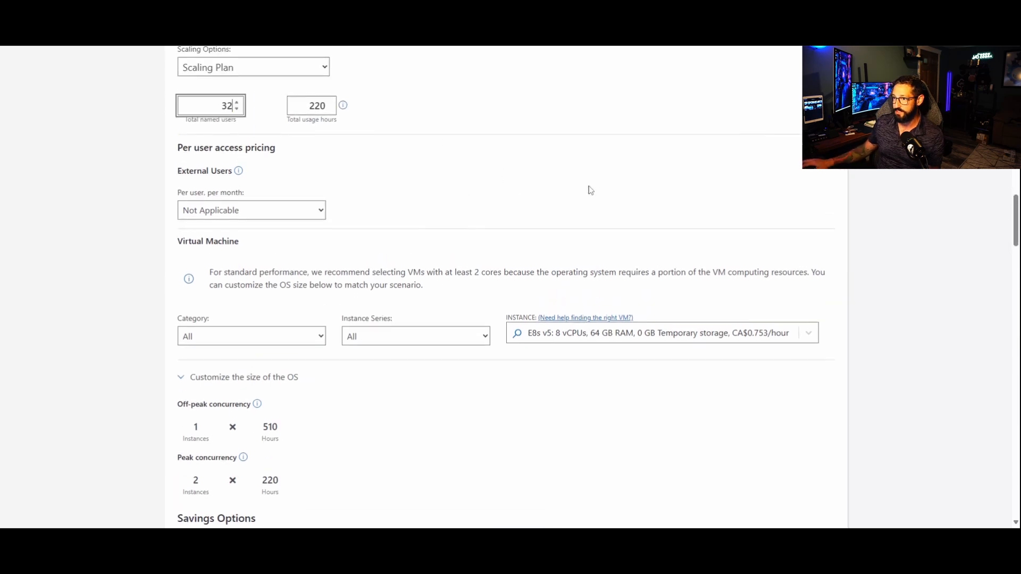
left_click(583, 192)
Step: Set the total named users to 35 and review the off-peak and peak concurrency instances and hours
left_click_drag(219, 106, 345, 123)
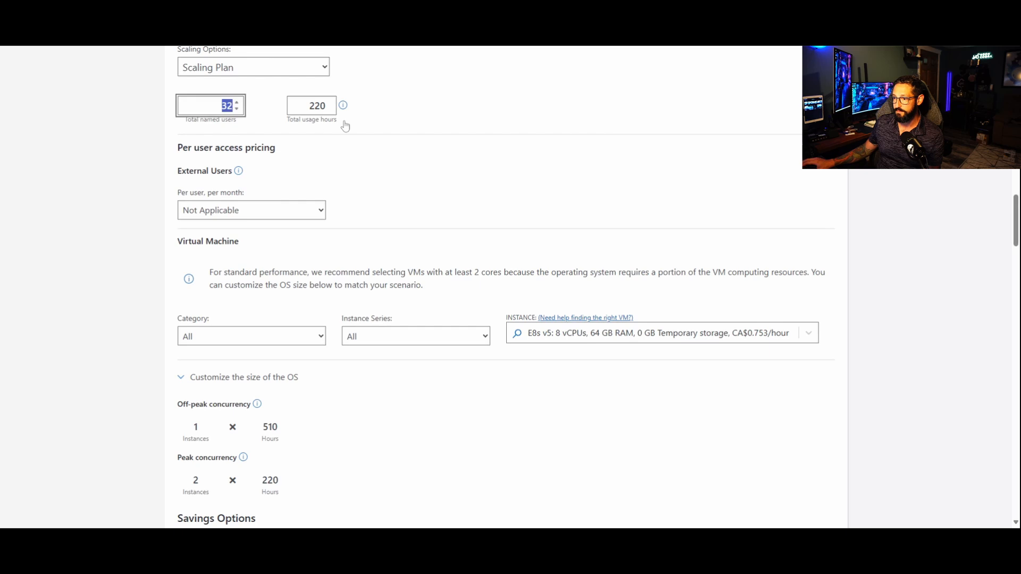
type("35")
left_click(480, 207)
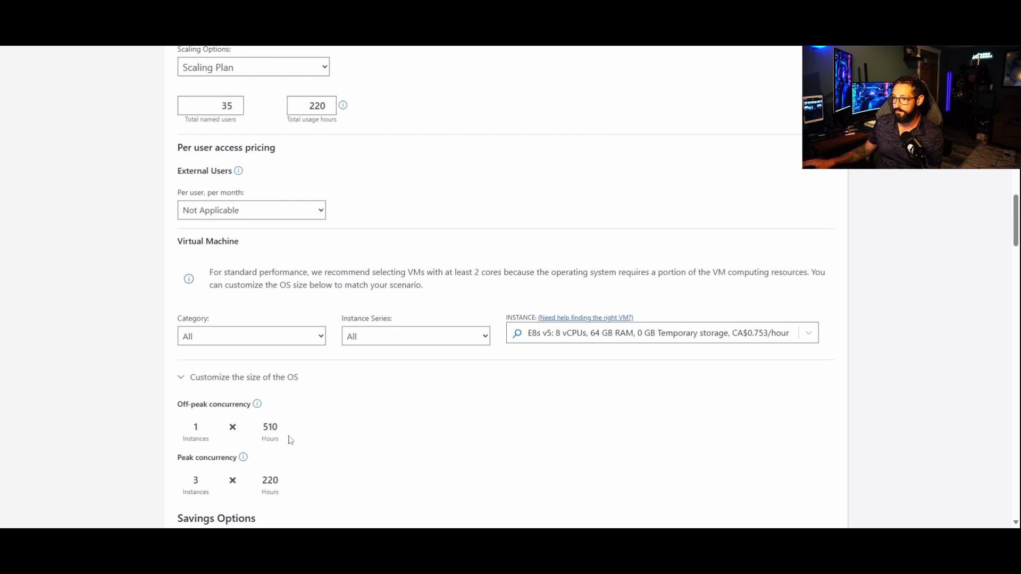
left_click_drag(309, 497, 202, 481)
left_click(362, 453)
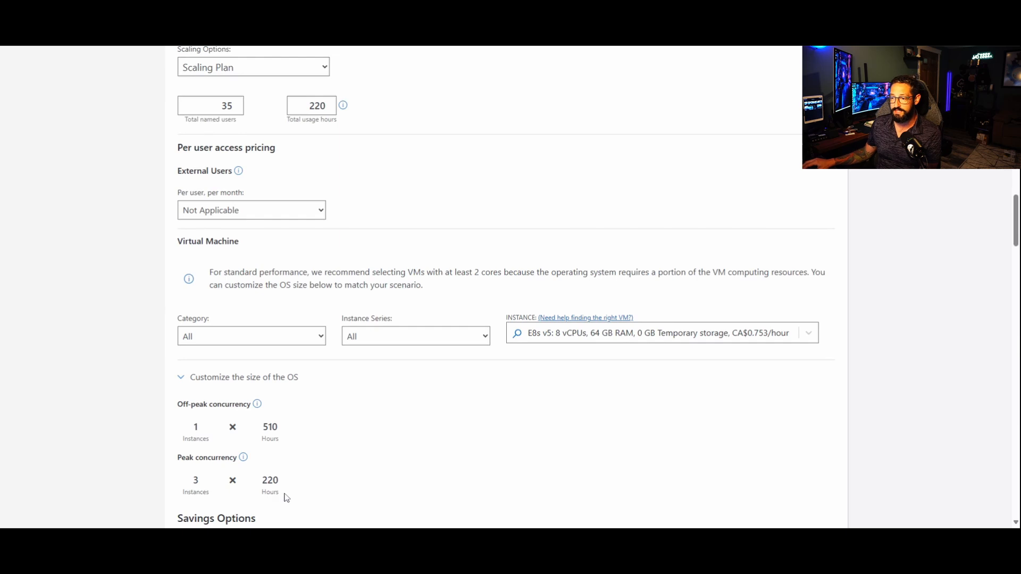
left_click_drag(285, 497, 158, 417)
left_click(463, 465)
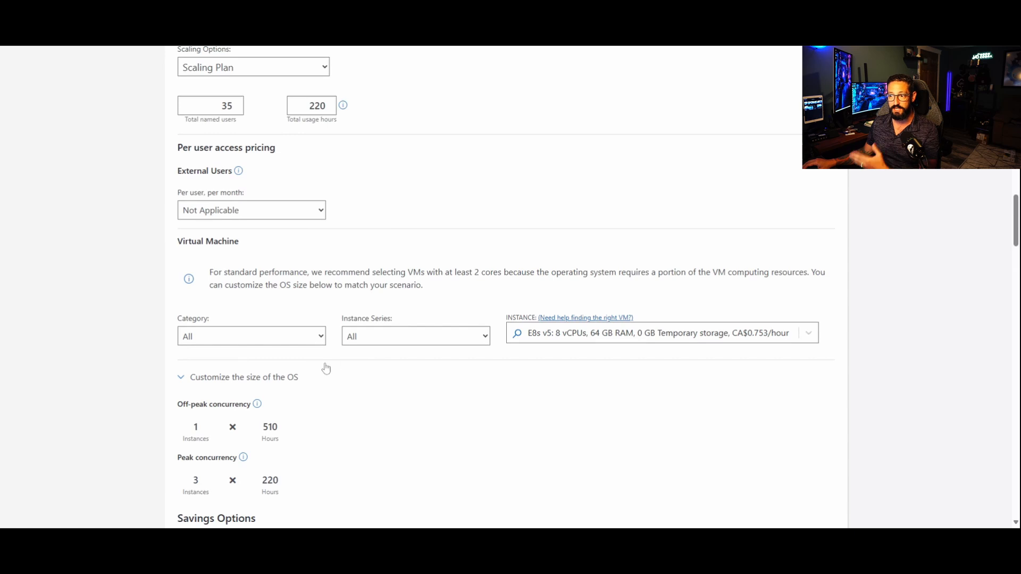
Step: Apply the 3 year reserved savings option to the Azure Virtual Desktop virtual machines
scroll(360, 426, "down", 2)
scroll(359, 434, "down", 5)
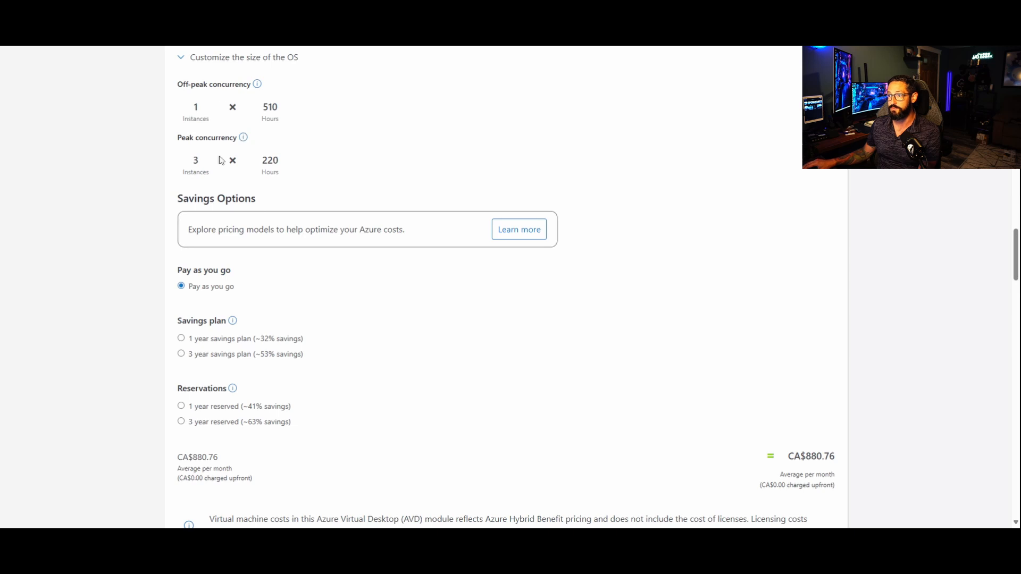
left_click(229, 422)
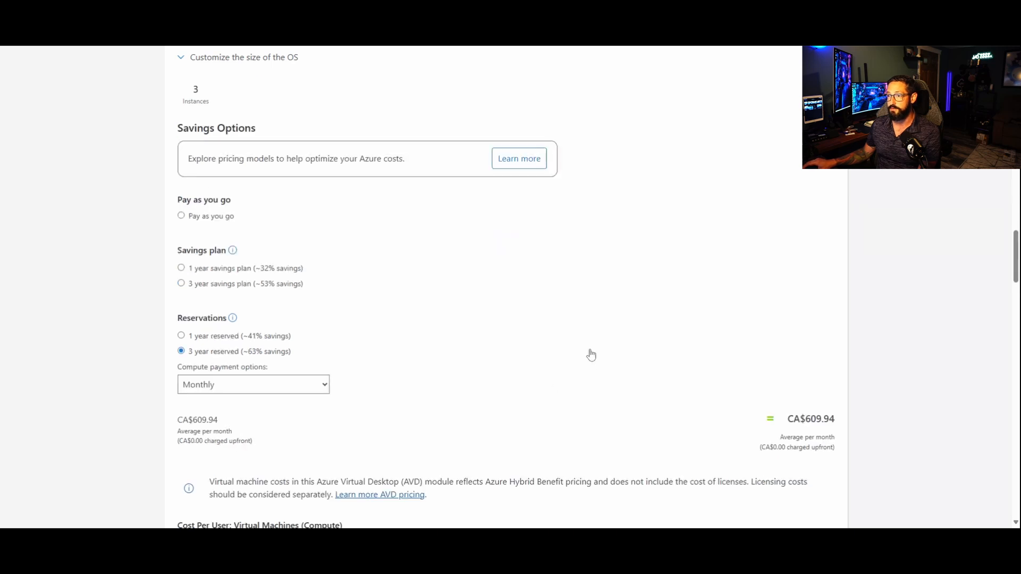
scroll(473, 233, "up", 1)
scroll(802, 418, "down", 2)
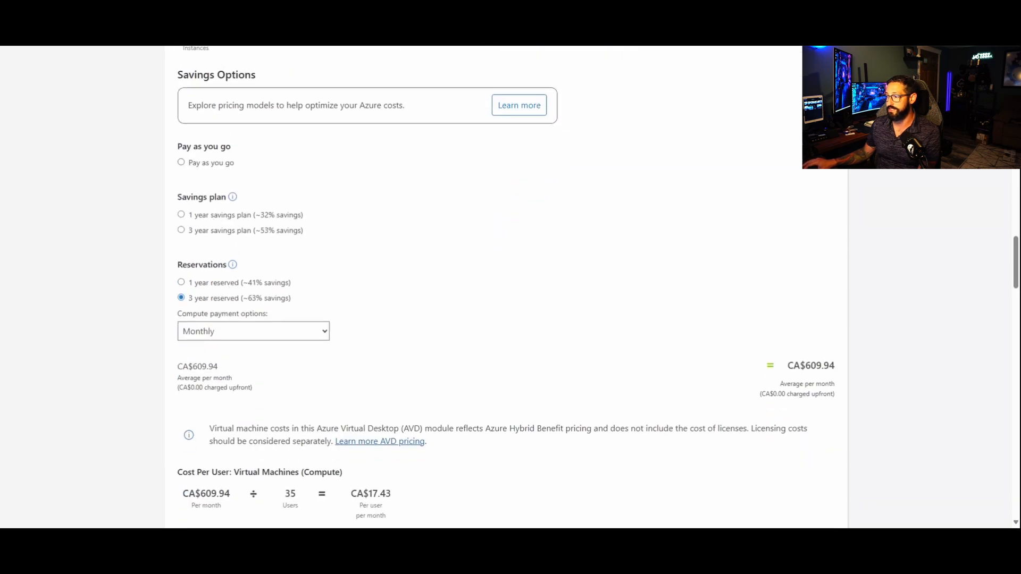
Step: Examine the average monthly compute cost of the reserved session host virtual machines
left_click_drag(837, 371, 790, 367)
left_click(492, 367)
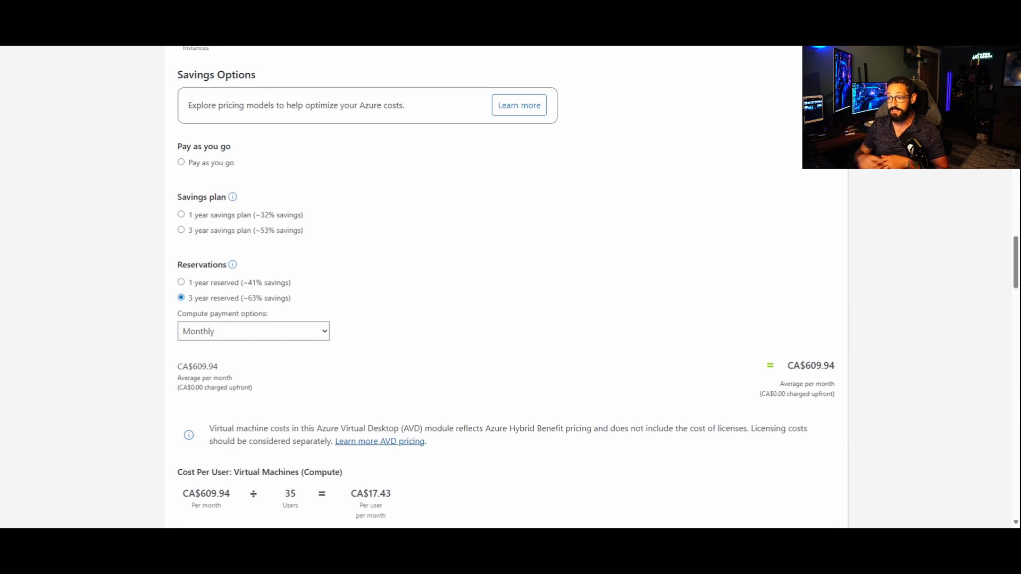
left_click_drag(220, 366, 188, 366)
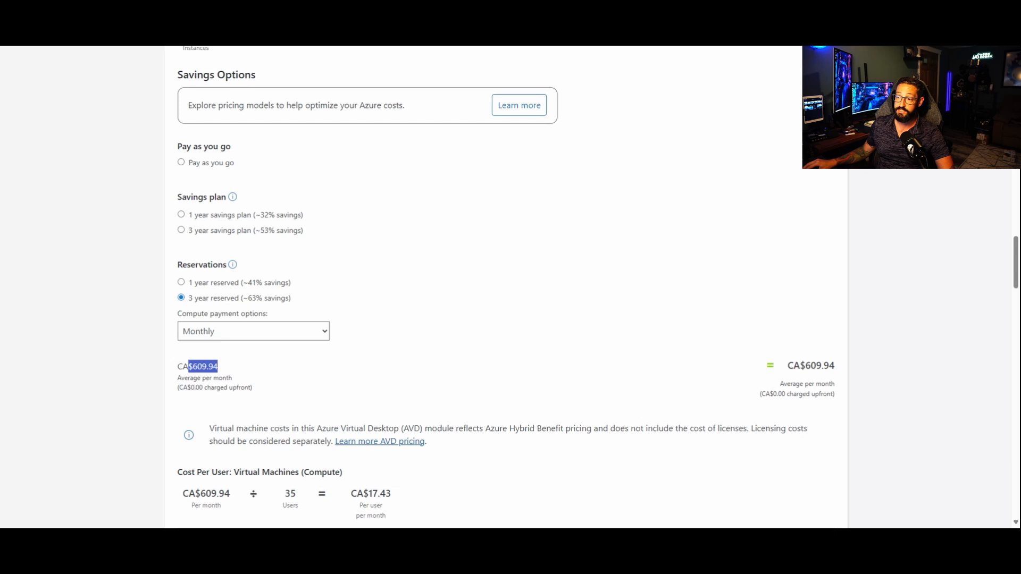
left_click(396, 371)
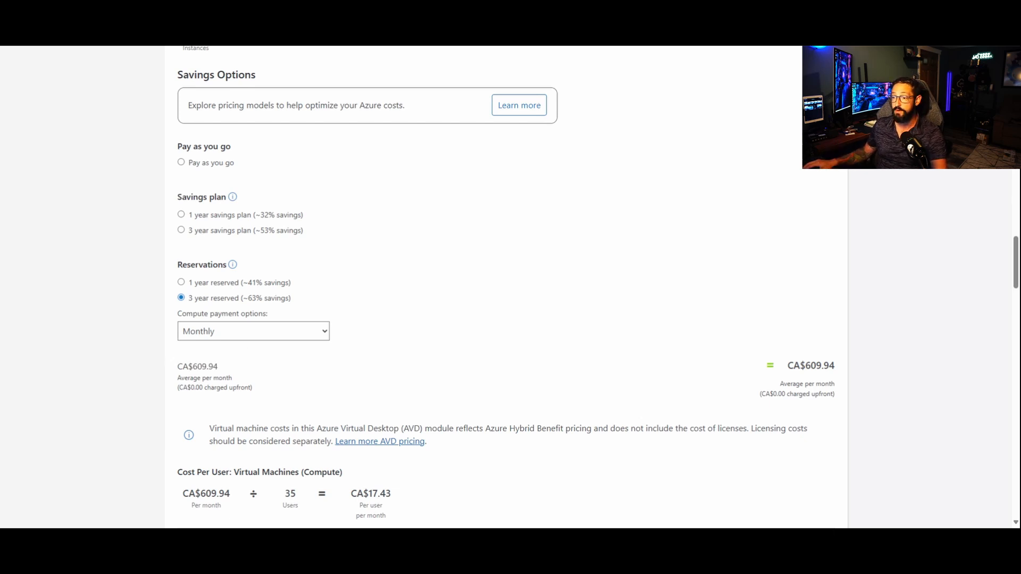
double_click(204, 367)
left_click(377, 384)
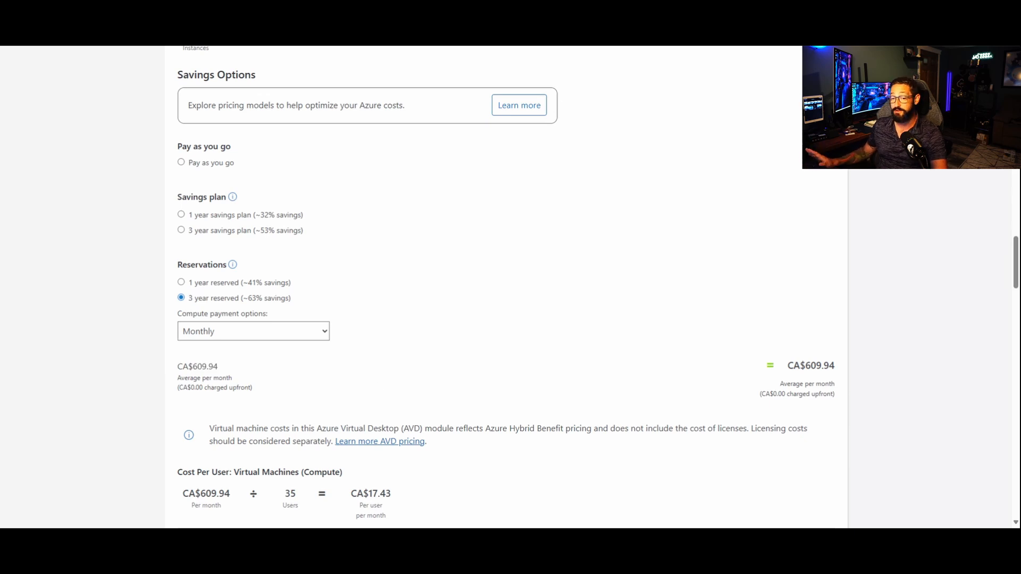
left_click_drag(219, 368, 182, 367)
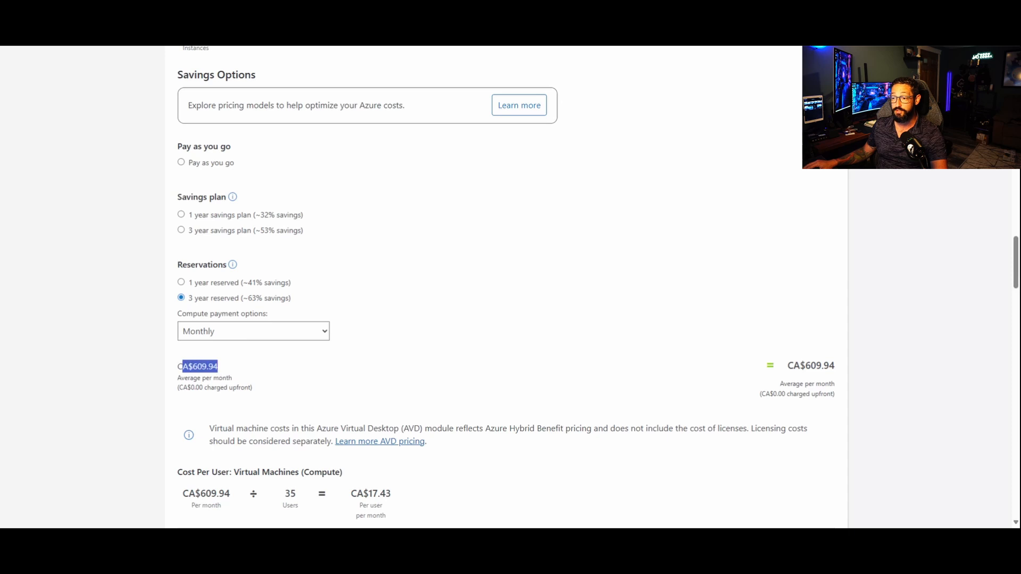
left_click(387, 379)
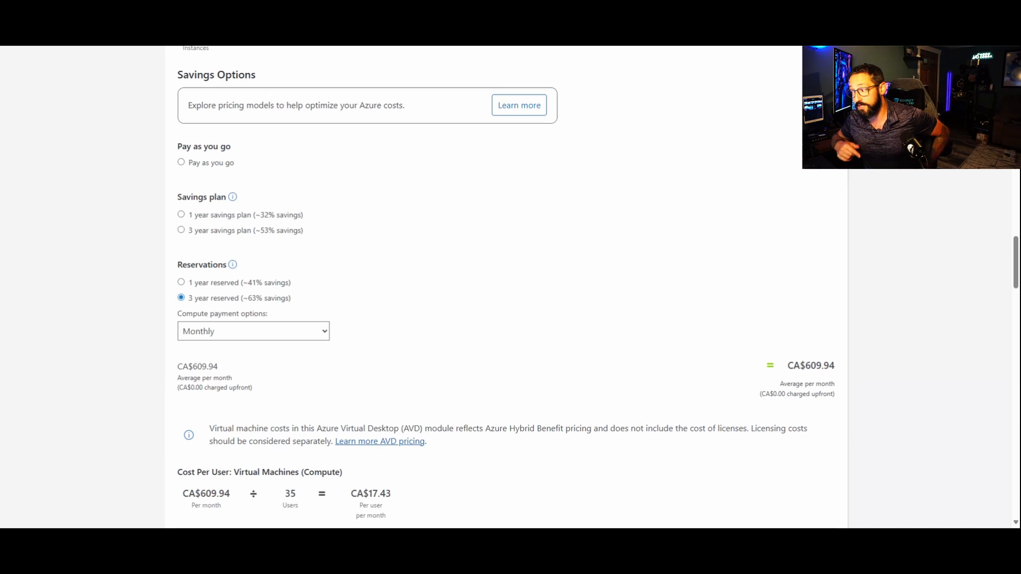
Step: Review the compute cost per user and the managed disk, file storage and bandwidth settings for Azure Virtual Desktop
scroll(484, 352, "down", 2)
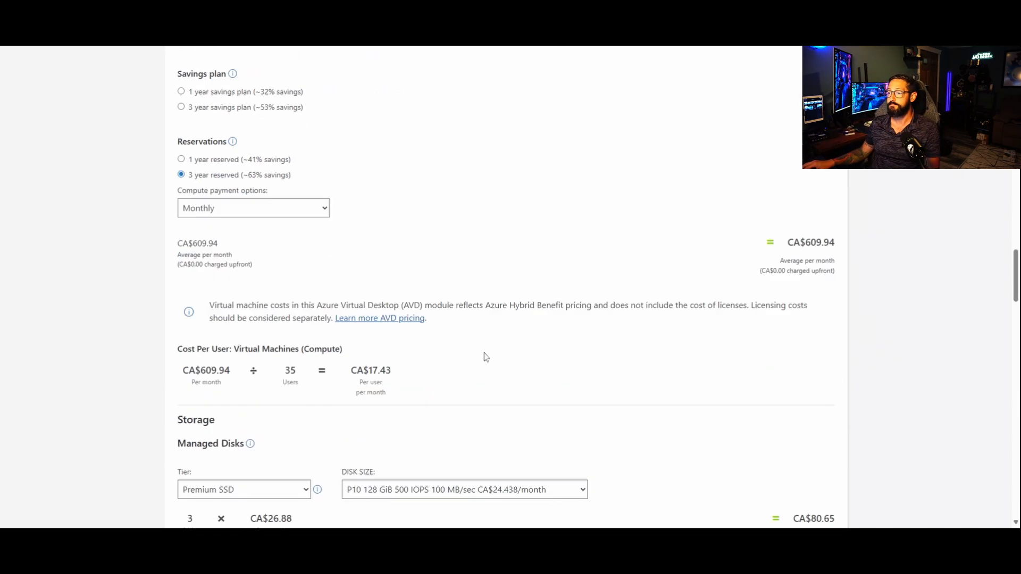
scroll(485, 372, "down", 3)
scroll(531, 355, "down", 1)
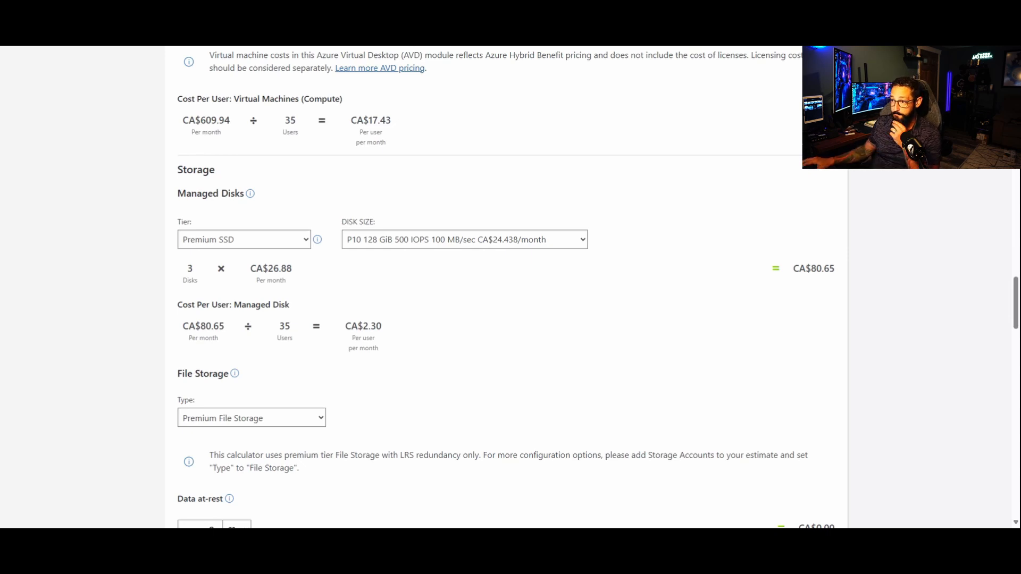
scroll(532, 365, "down", 3)
scroll(533, 364, "down", 2)
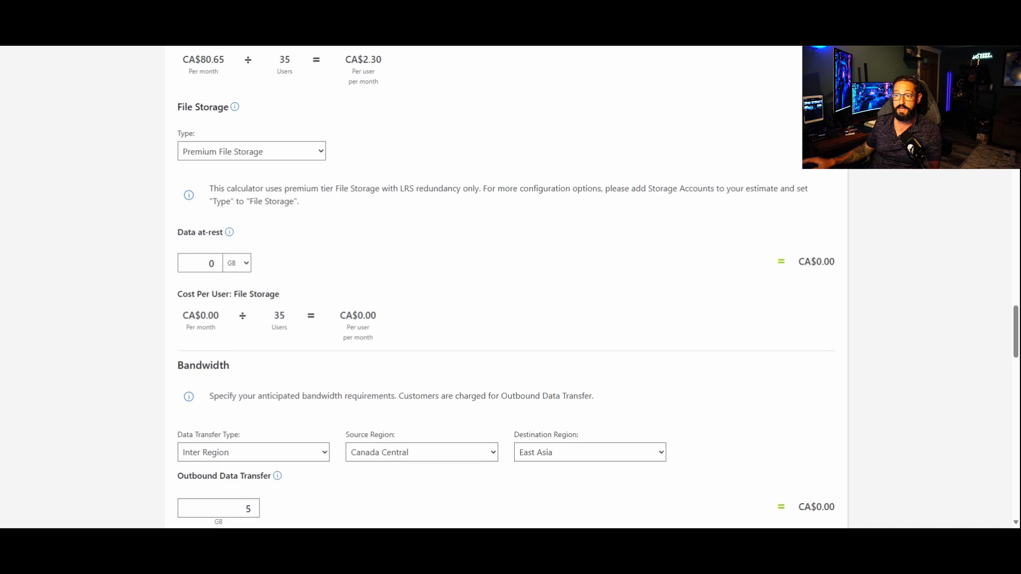
Step: Set the Azure Virtual Desktop premium file storage data at-rest to 500 GB and collapse the service's settings
left_click(213, 263)
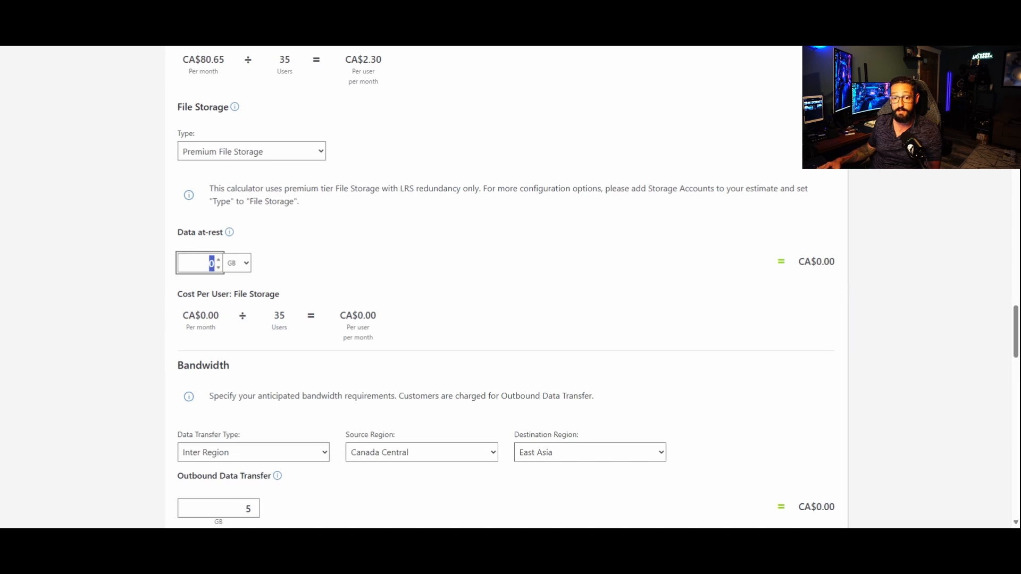
type("500")
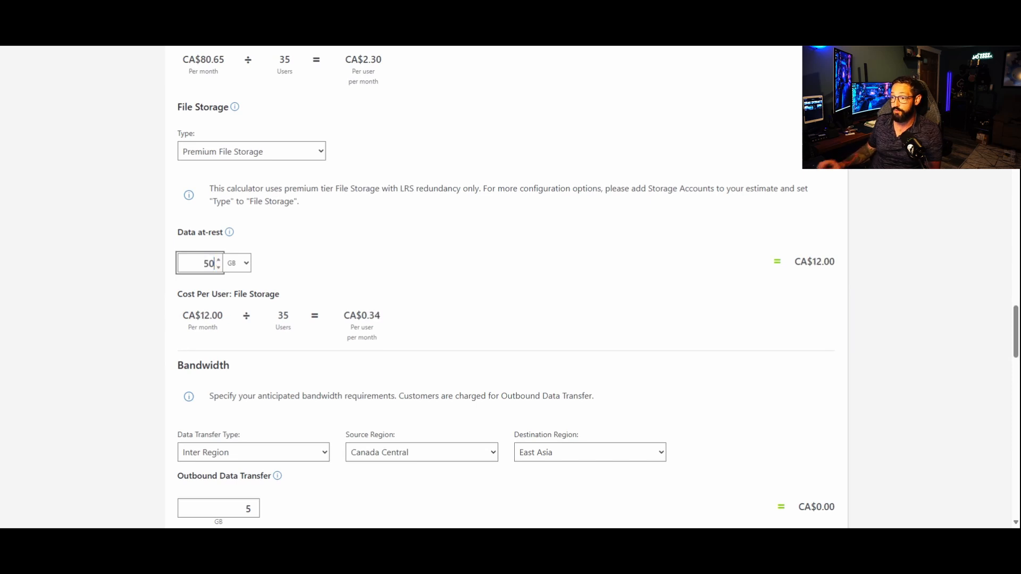
left_click(524, 255)
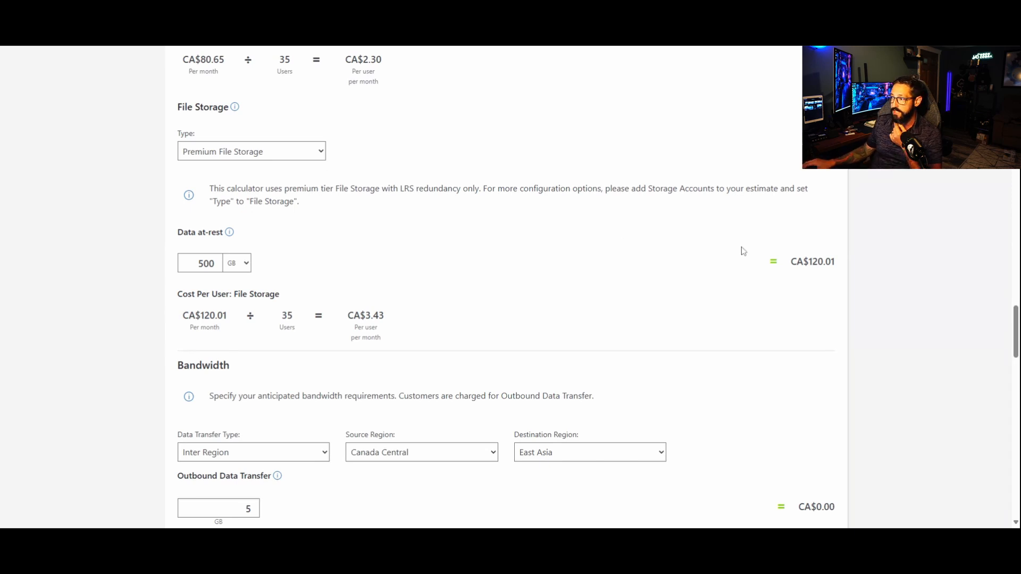
left_click_drag(836, 261, 812, 262)
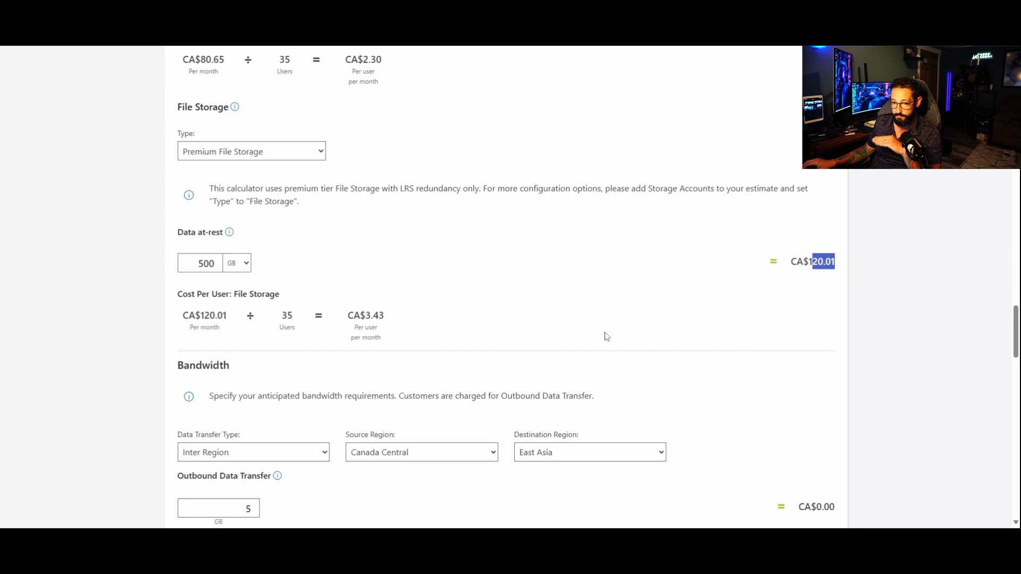
scroll(559, 342, "down", 4)
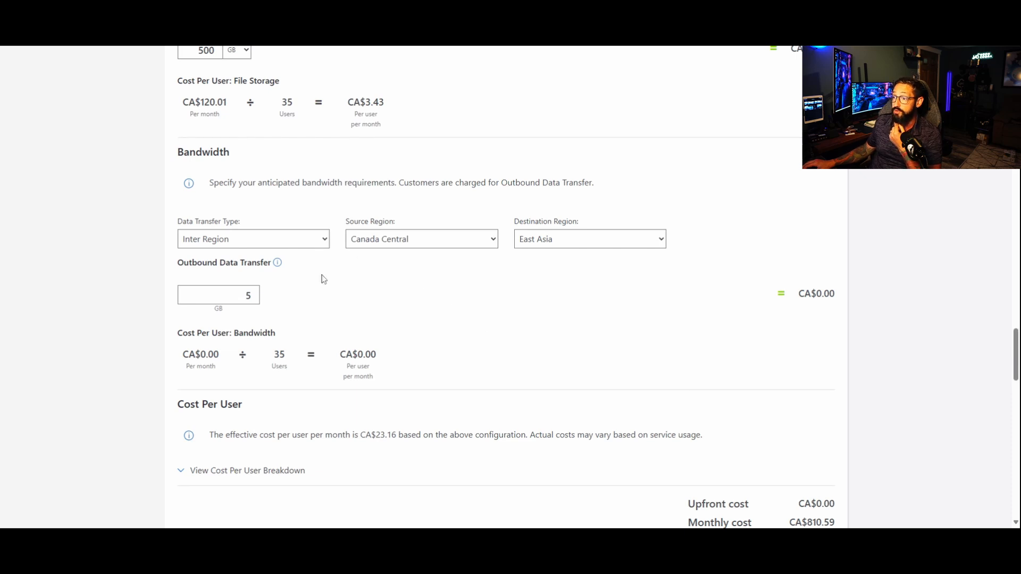
scroll(477, 301, "down", 2)
scroll(477, 300, "down", 1)
scroll(647, 398, "up", 9)
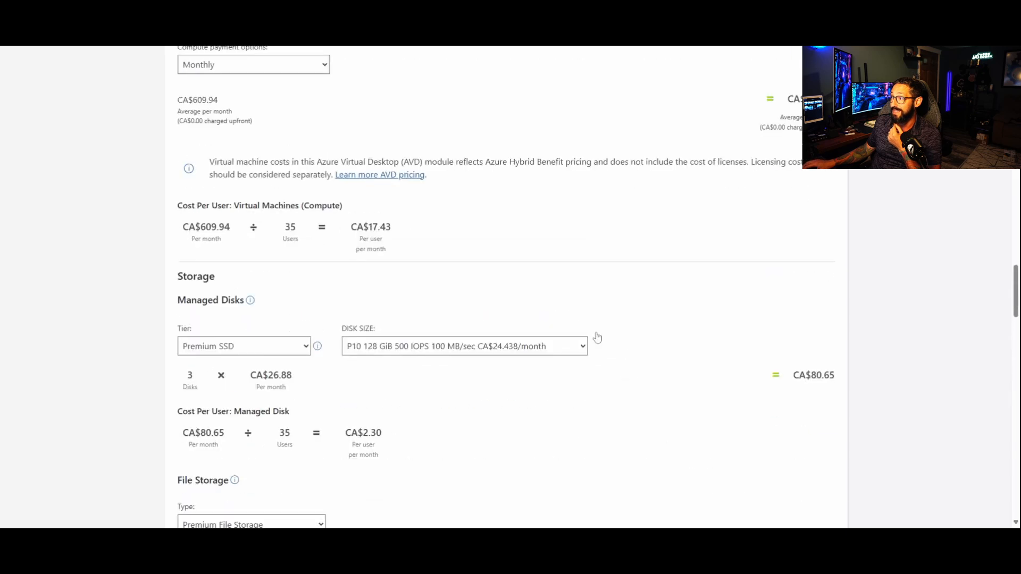
scroll(588, 360, "up", 15)
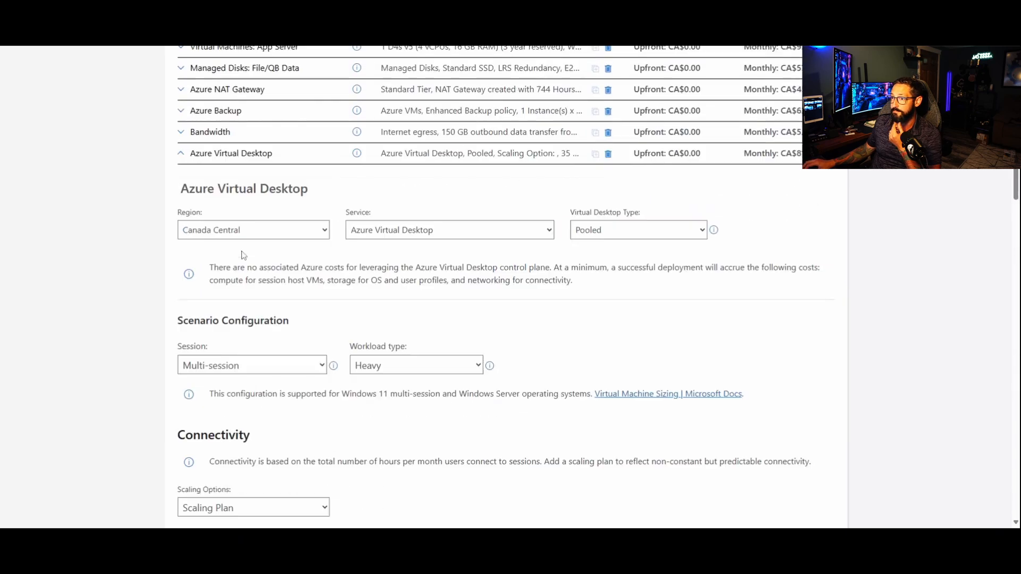
left_click(186, 306)
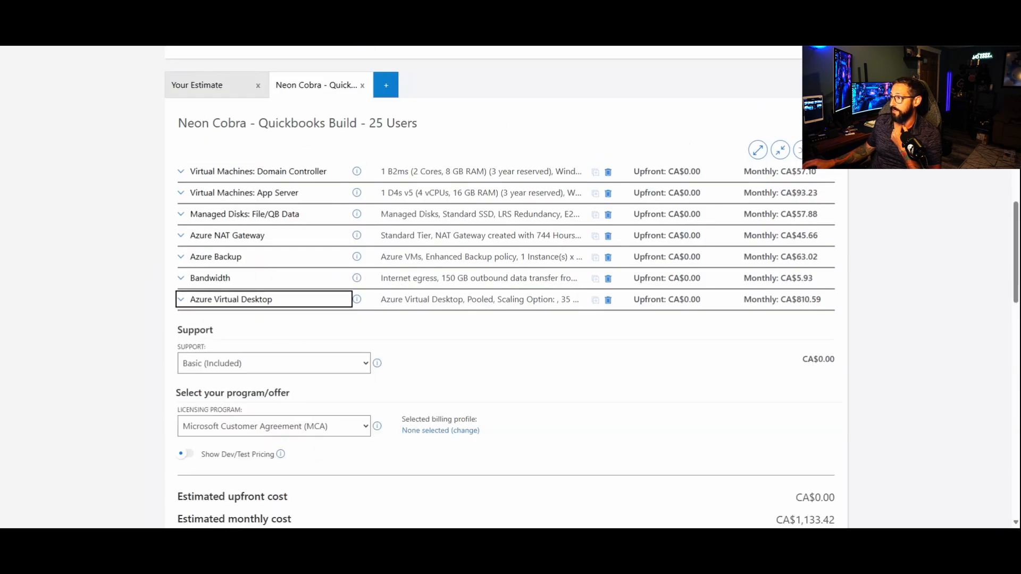
Step: Rearrange the services so Azure Virtual Desktop sits directly below the File/QB Data managed disks, and save the order
left_click(796, 156)
left_click_drag(245, 314, 240, 239)
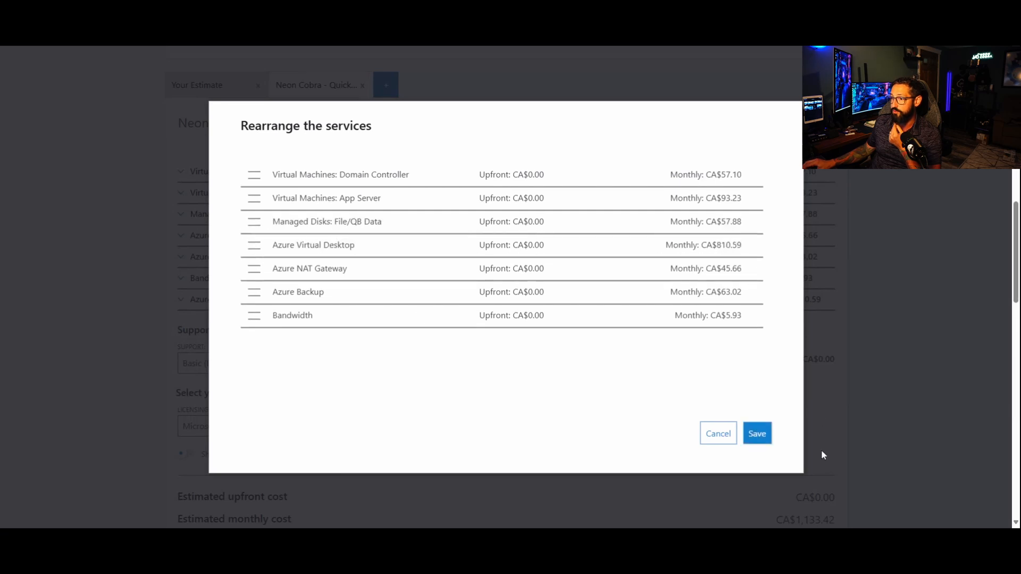
left_click(757, 434)
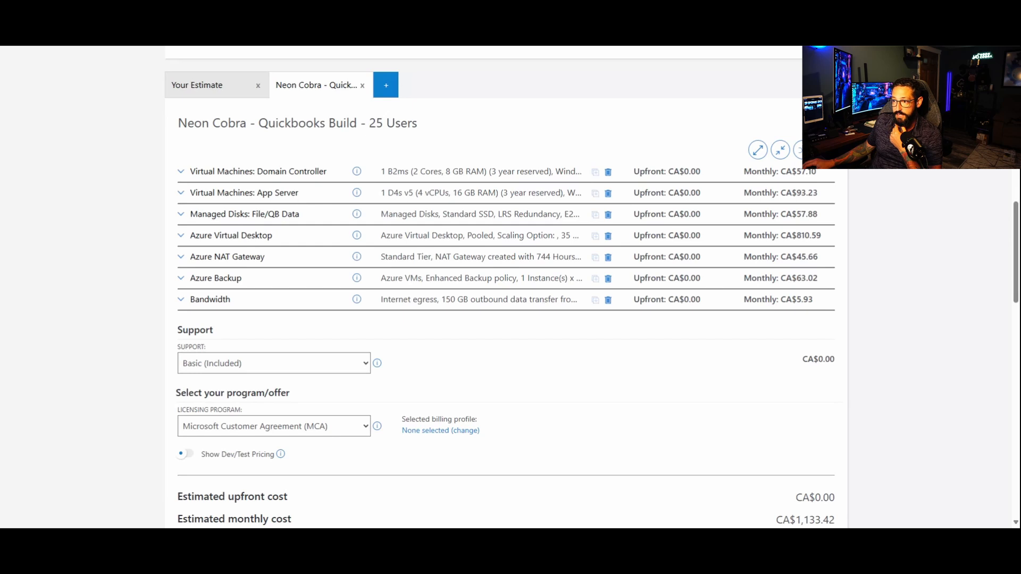
Step: Search the product catalogue for "vpn" and add VPN Gateway to the 25-user estimate
scroll(510, 378, "up", 15)
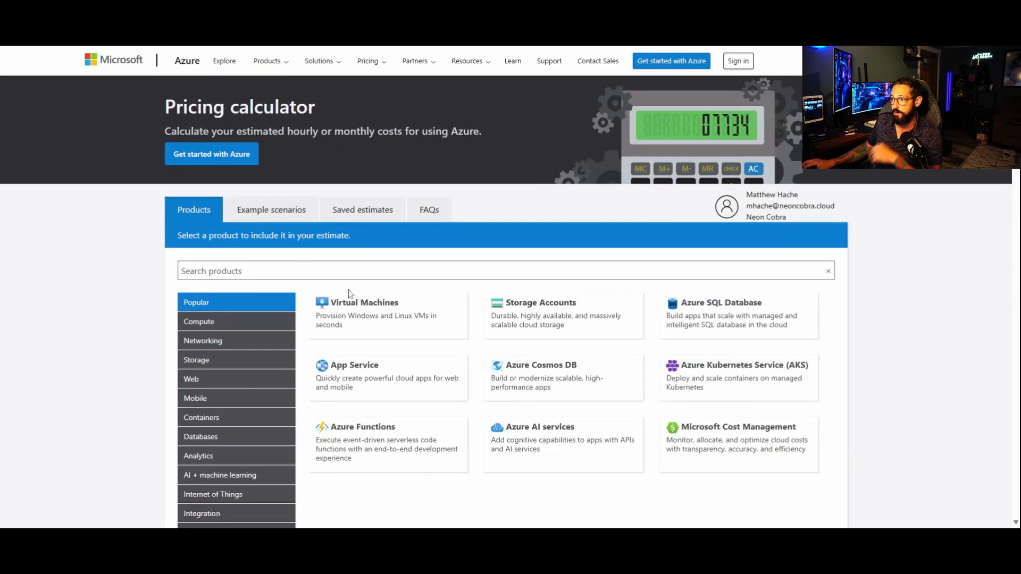
left_click(319, 272)
type("vpn")
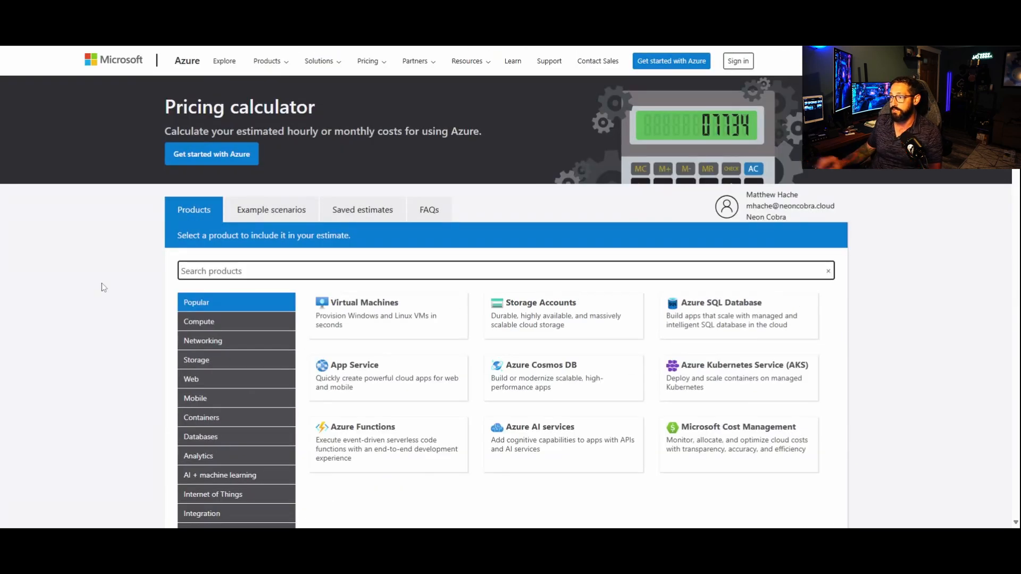
left_click(330, 319)
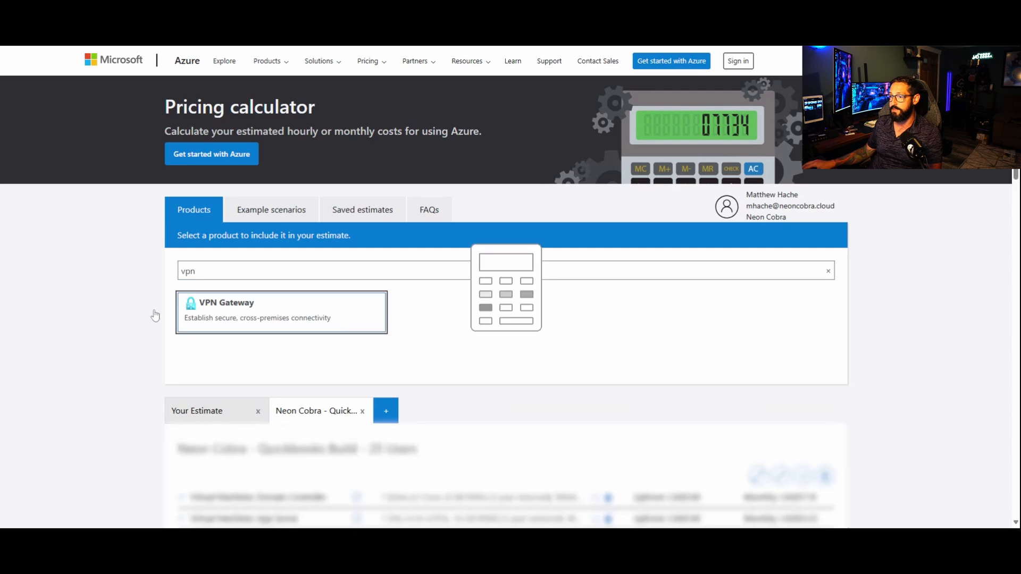
Step: Set the VPN Gateway's region to Canada Central and its gateway type to VpnGw1AZ
scroll(144, 389, "down", 5)
scroll(141, 401, "down", 2)
left_click(244, 412)
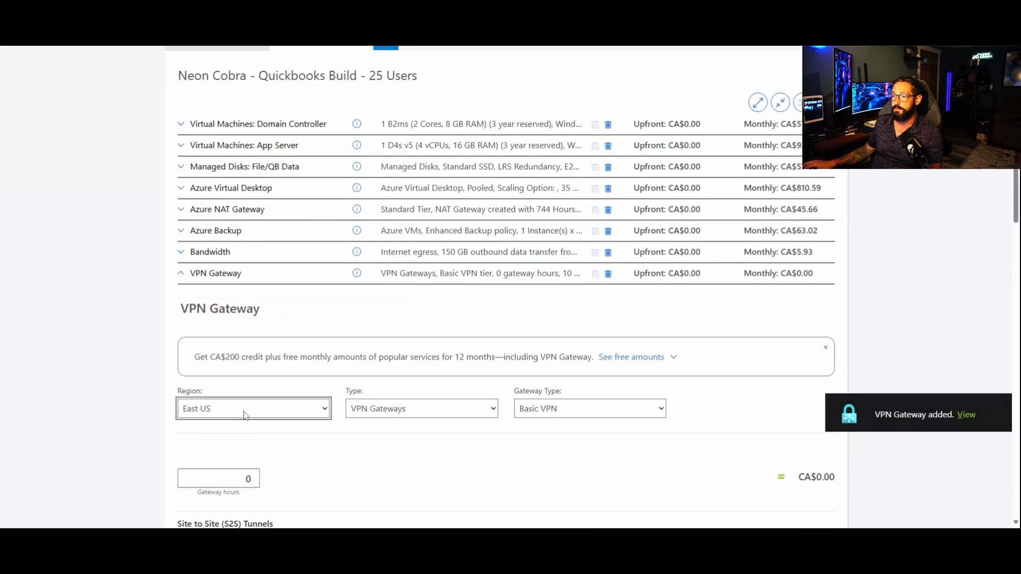
key("c")
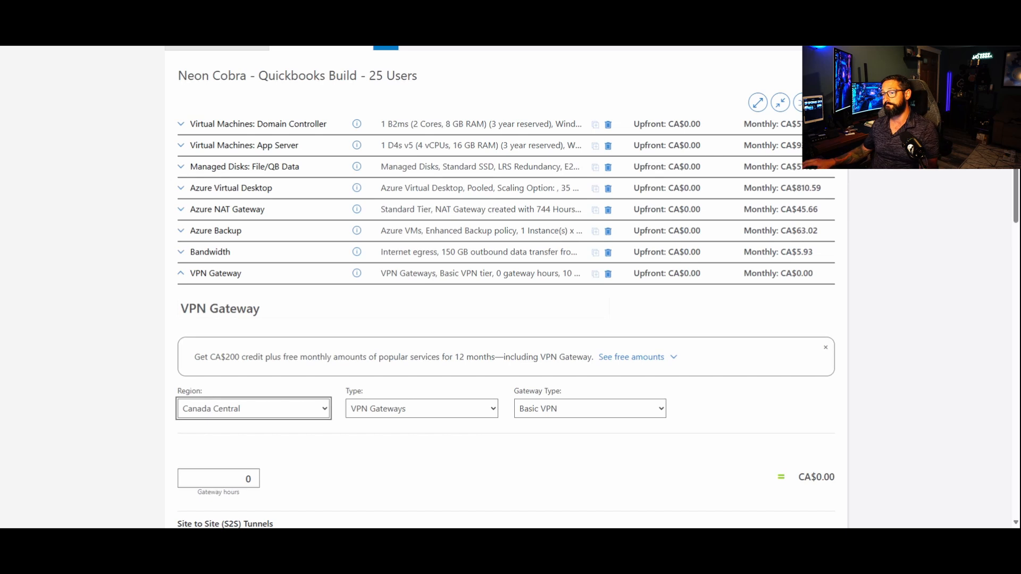
scroll(548, 449, "down", 1)
left_click(568, 359)
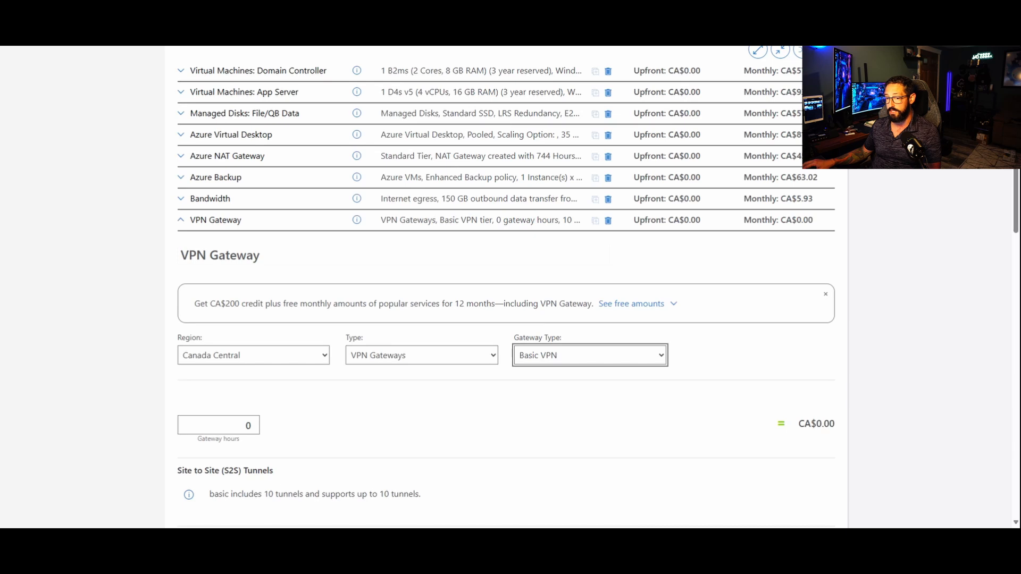
left_click(567, 221)
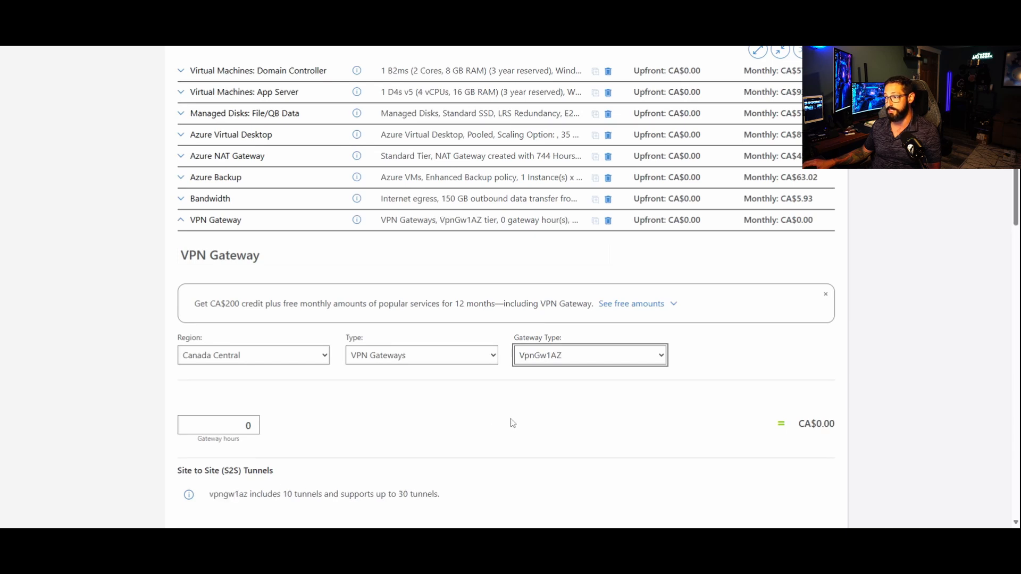
Step: Set the VPN Gateway to 744 gateway hours, check its monthly cost and collapse its settings
left_click(246, 426)
key("Delete")
type("744")
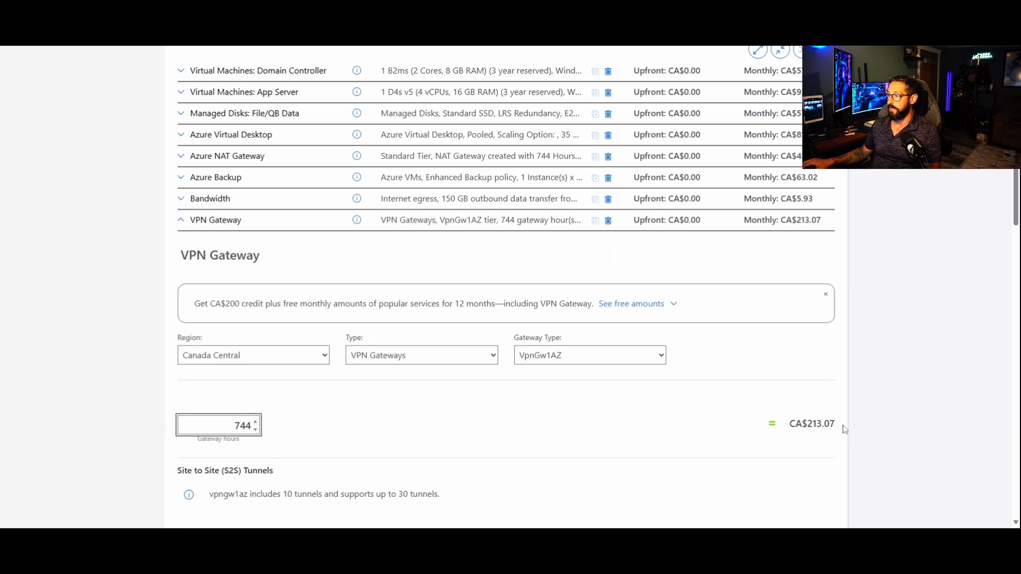
left_click_drag(842, 425, 796, 425)
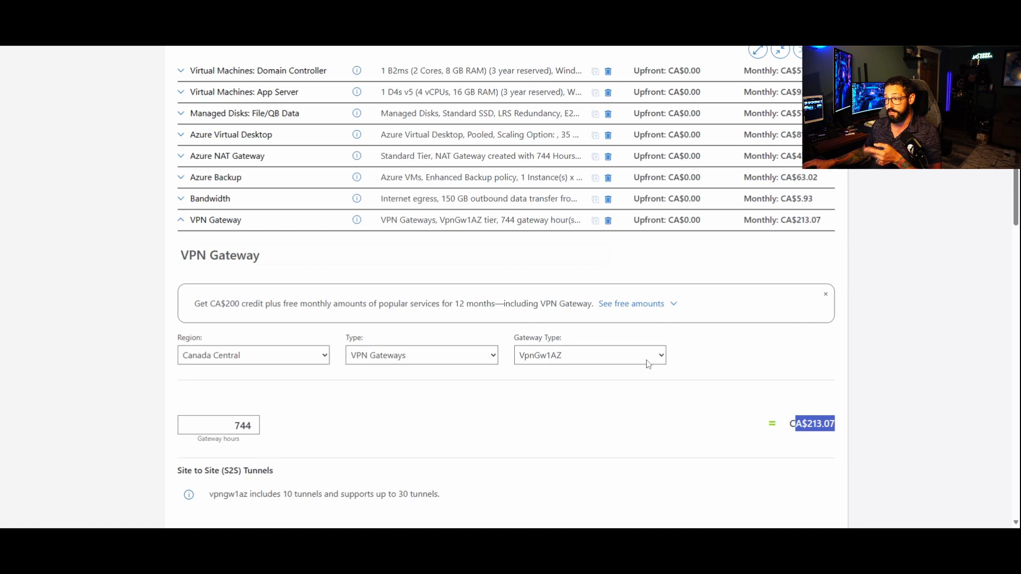
left_click(663, 360)
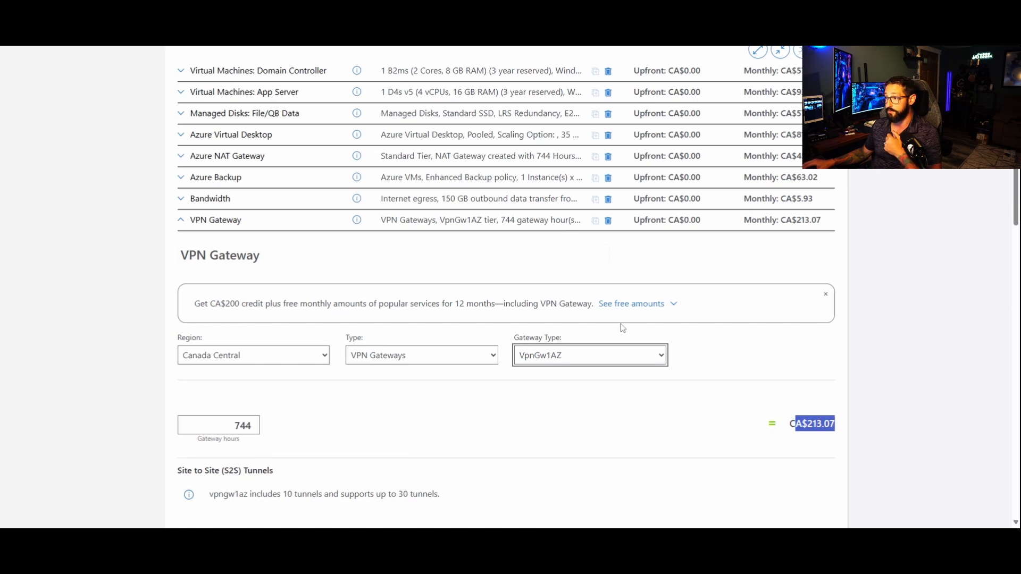
left_click(628, 414)
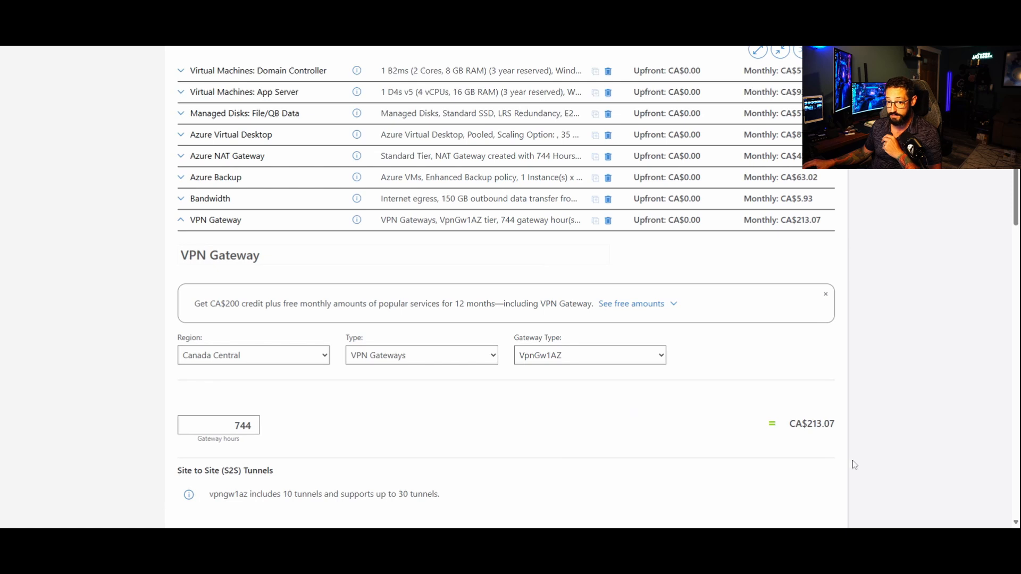
left_click_drag(824, 423, 685, 417)
left_click(624, 441)
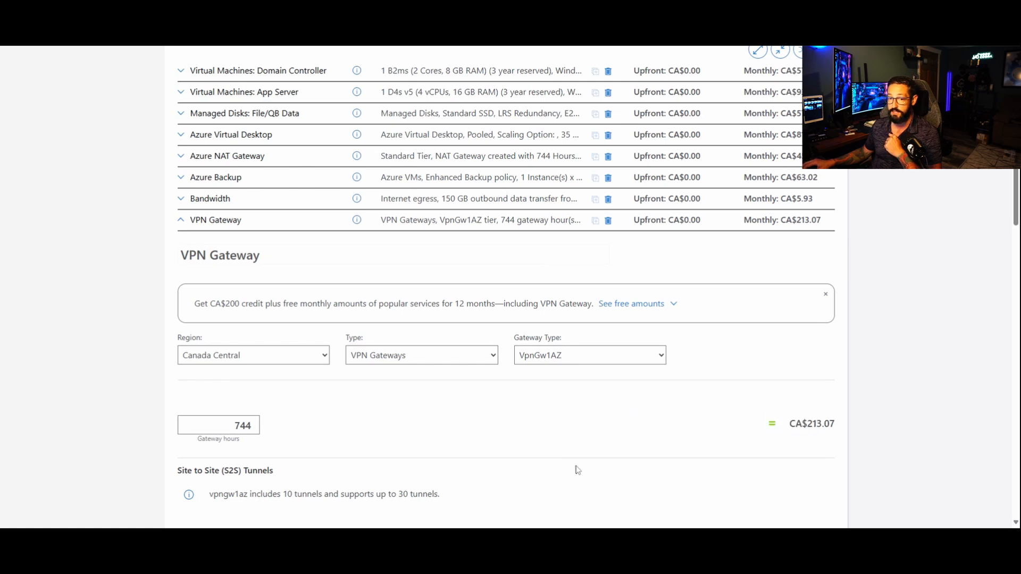
left_click(216, 221)
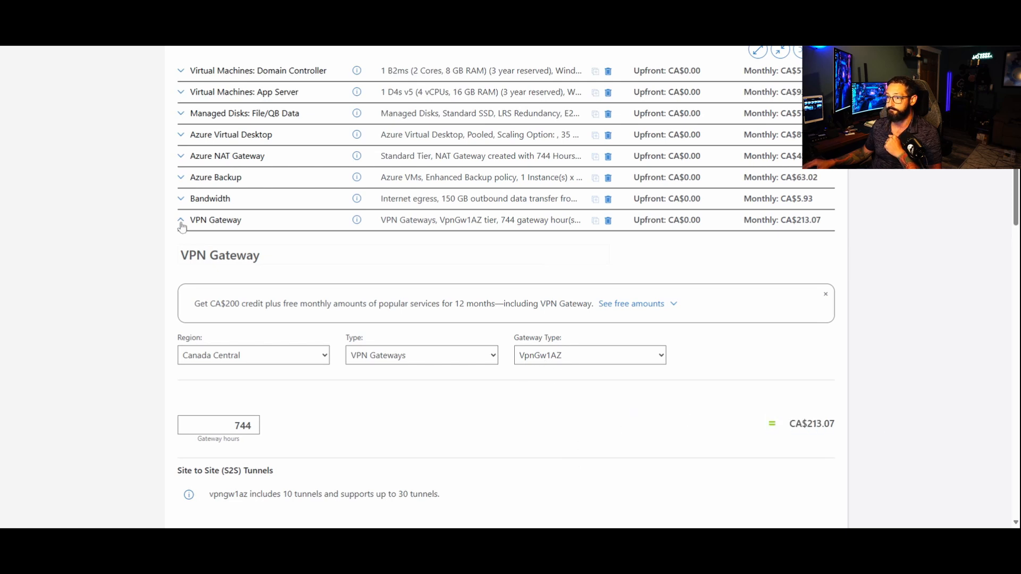
Step: Search the product catalogue for "ip" and add IP Addresses to the estimate
scroll(269, 310, "up", 7)
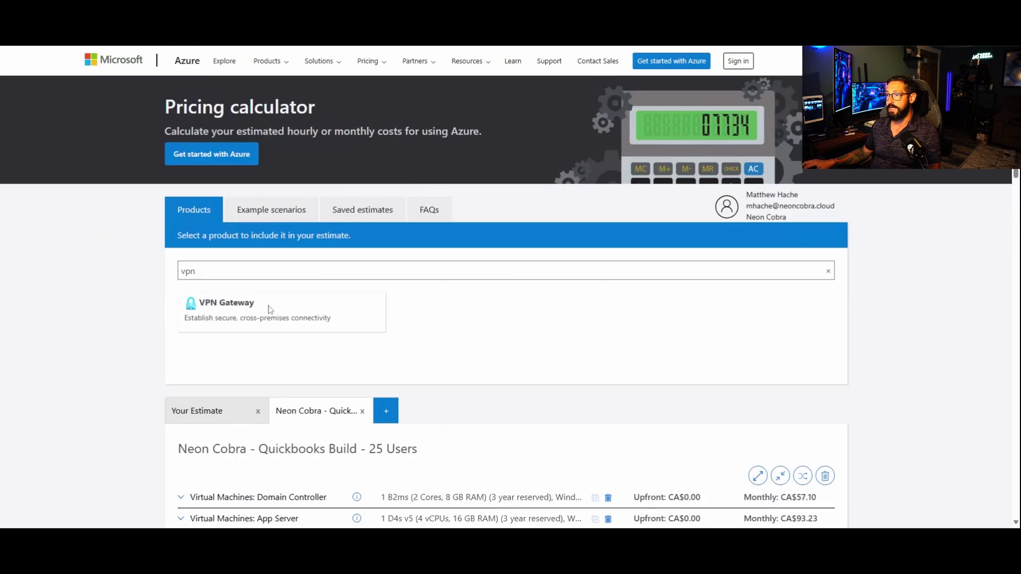
left_click_drag(206, 271, 81, 271)
type("ip")
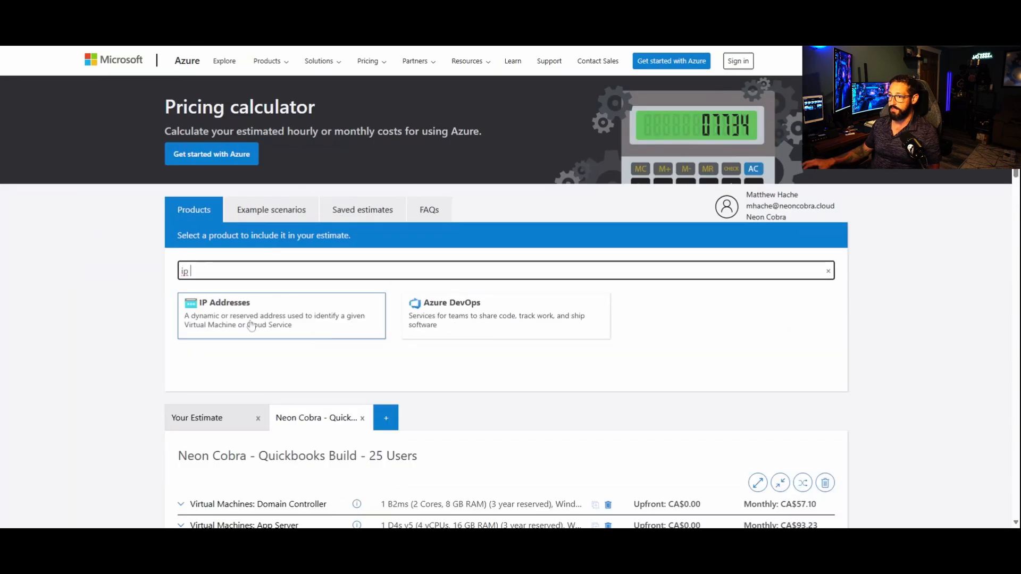
left_click(223, 314)
Step: Set the IP Addresses region to Canada Central and the type to Standard (ARM)
left_click(198, 396)
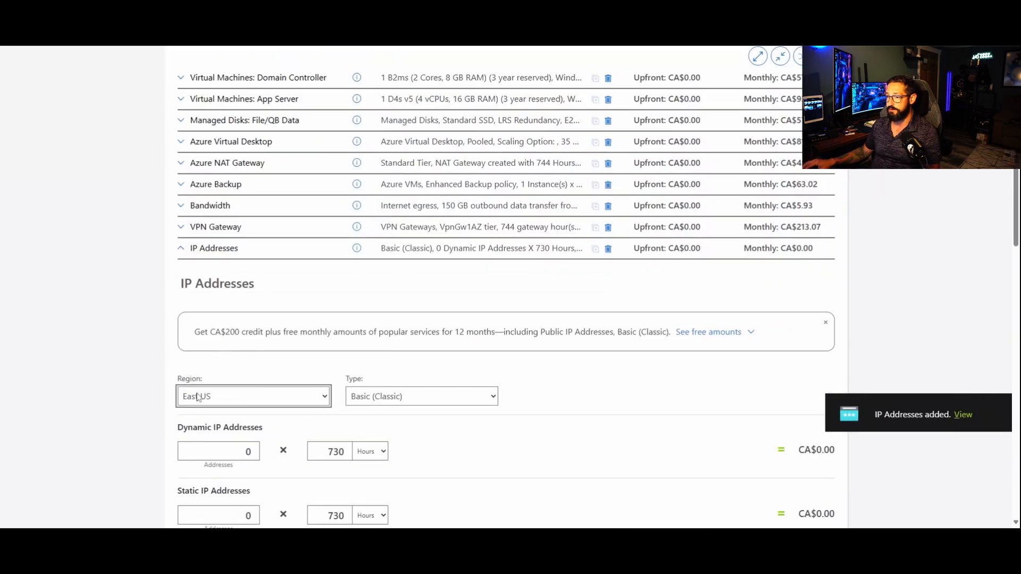
key("c")
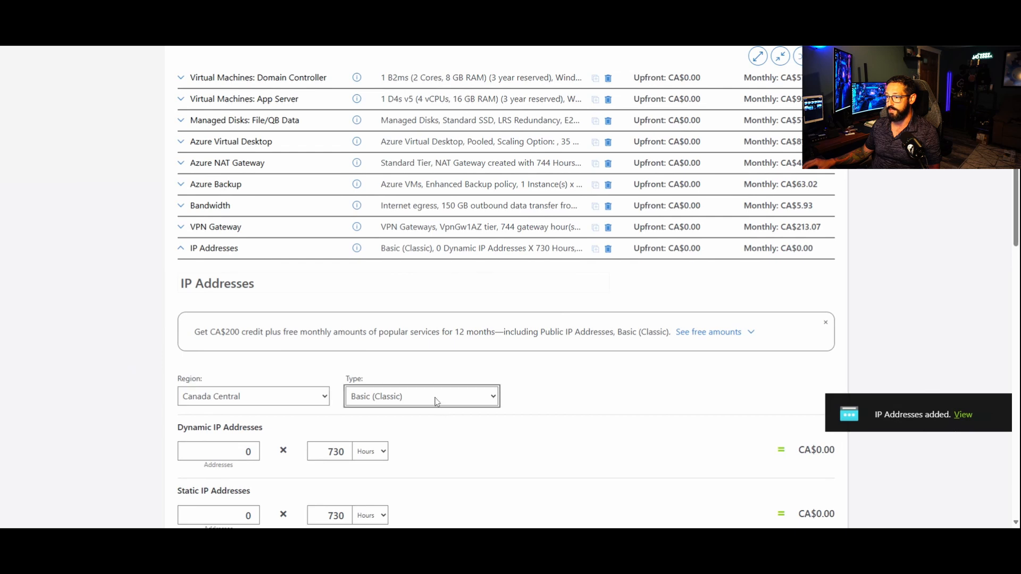
key("Tab")
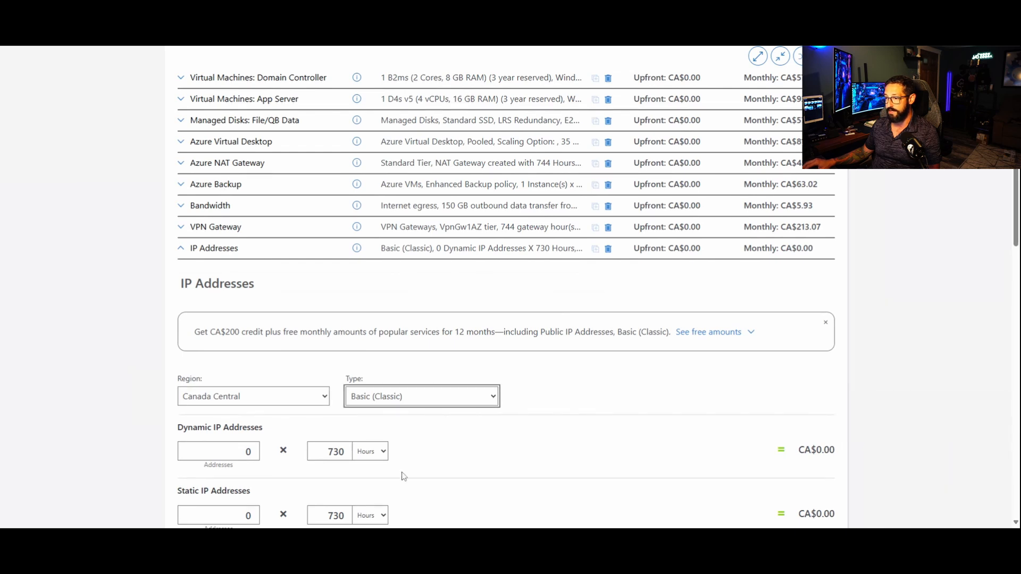
key("s")
Step: Configure 1 static IP address for 744 hours and collapse the IP Addresses settings
key("Tab")
type("1")
key("Tab")
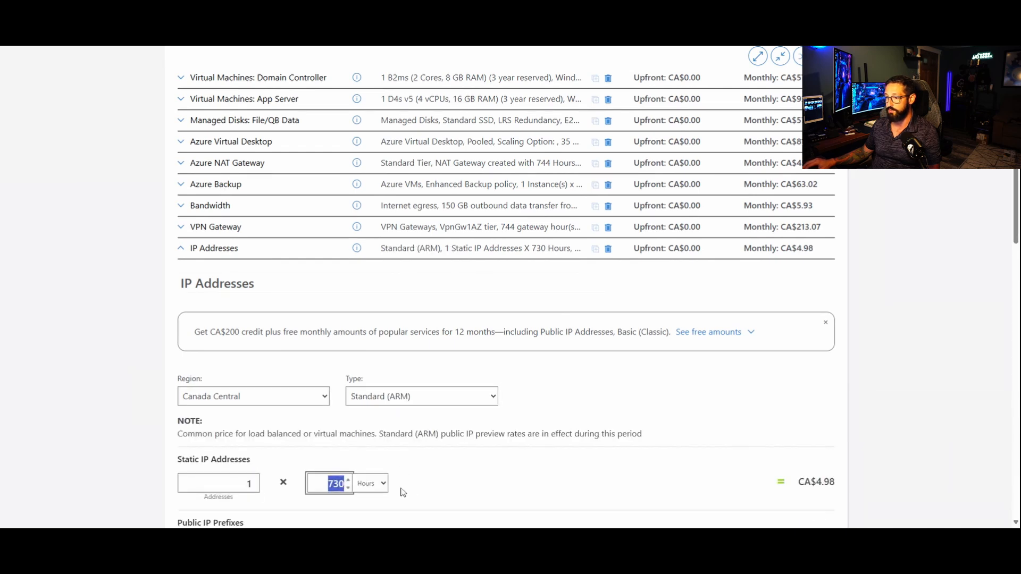
type("744")
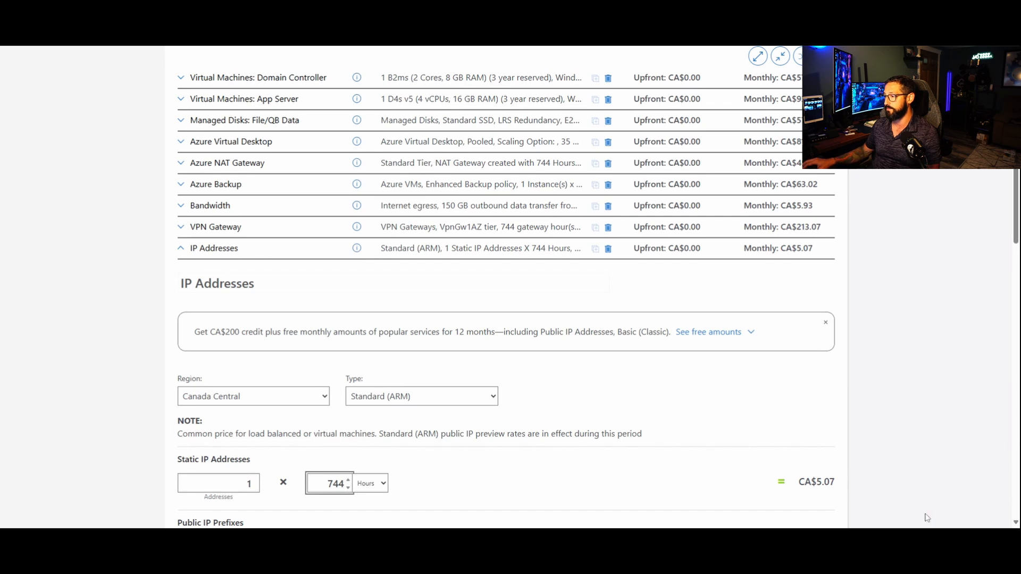
left_click_drag(925, 517, 919, 504)
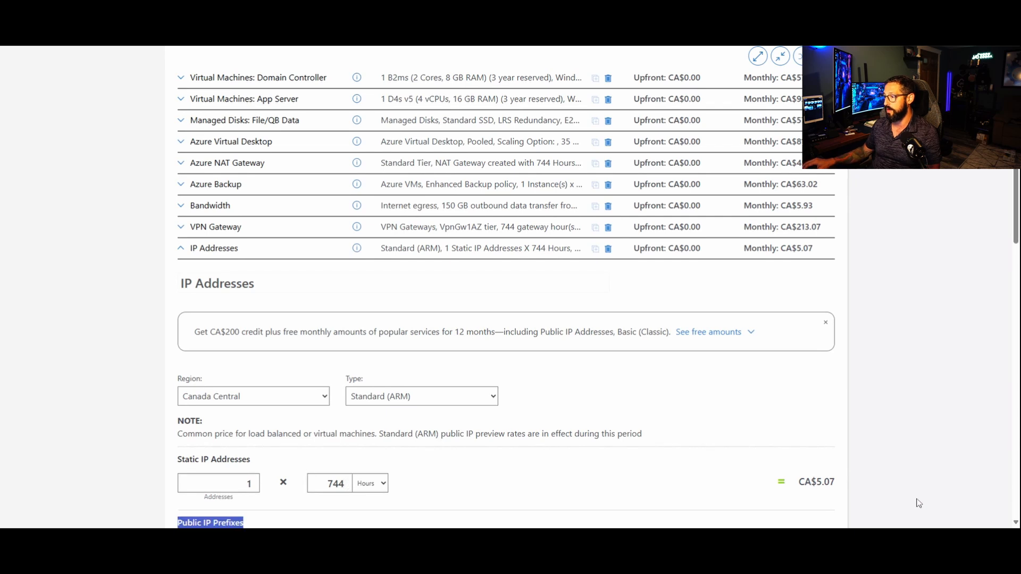
left_click(180, 254)
left_click(182, 250)
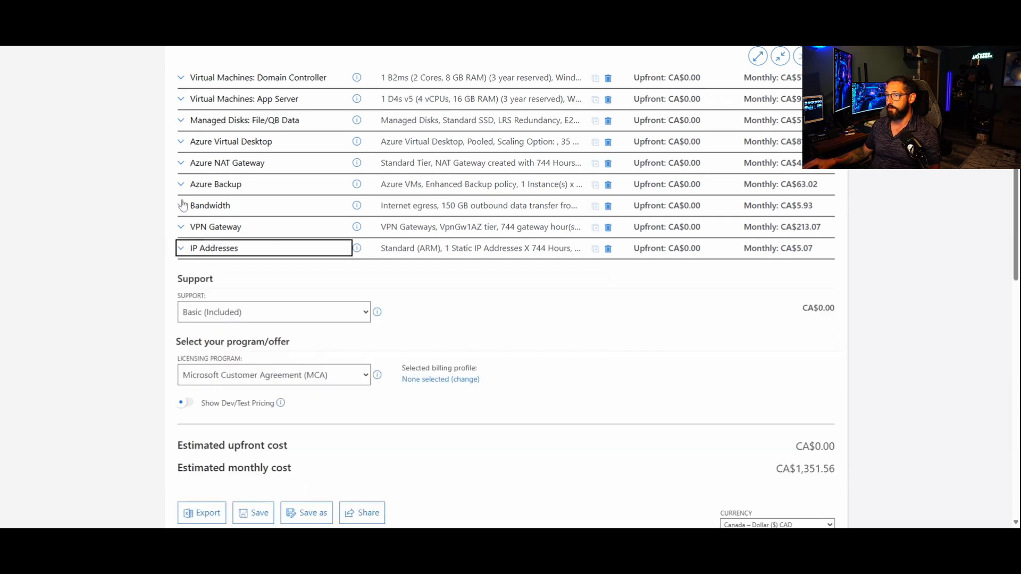
Step: Set the Bandwidth service's outbound data transfer to 250 GB and collapse its settings
left_click(182, 205)
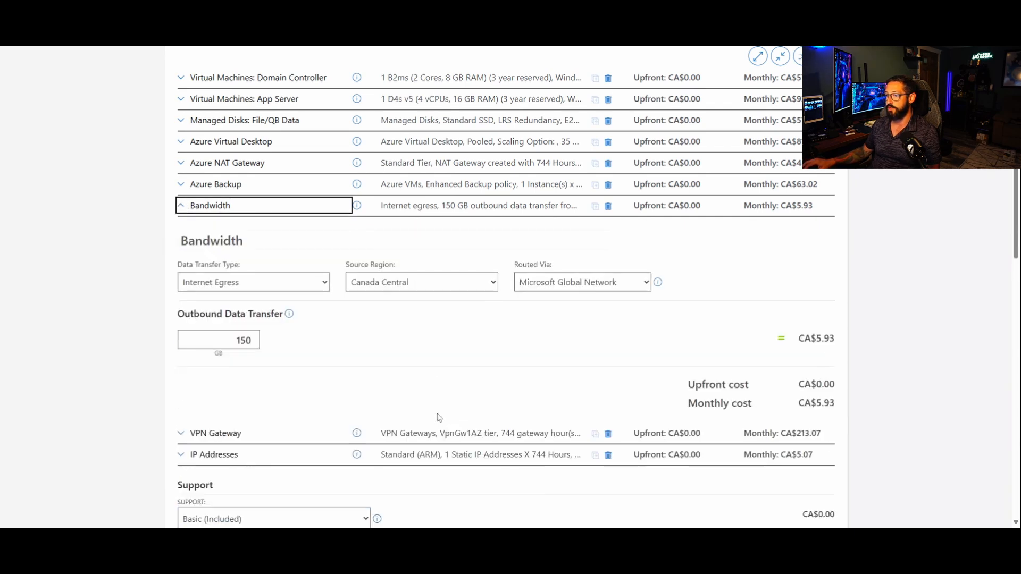
double_click(221, 340)
type("250")
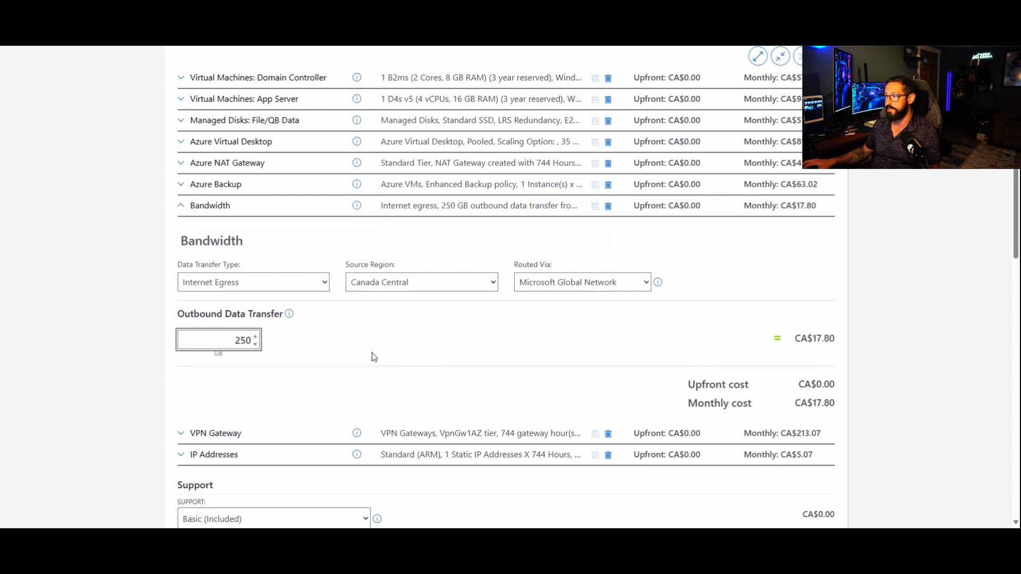
left_click(180, 208)
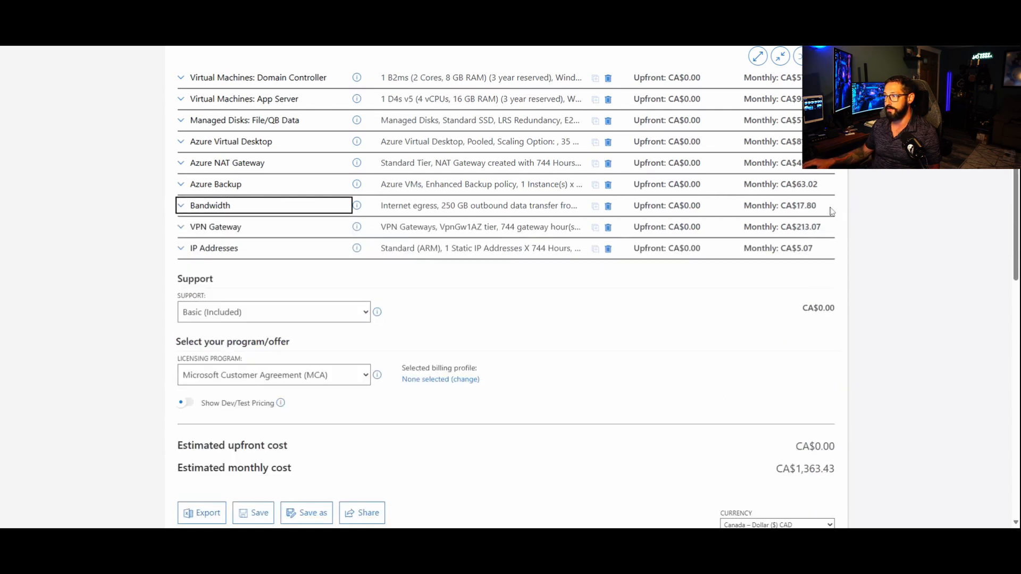
Step: Set the Azure Backup protected instances to 2 VMs at 375 GB each
left_click(181, 185)
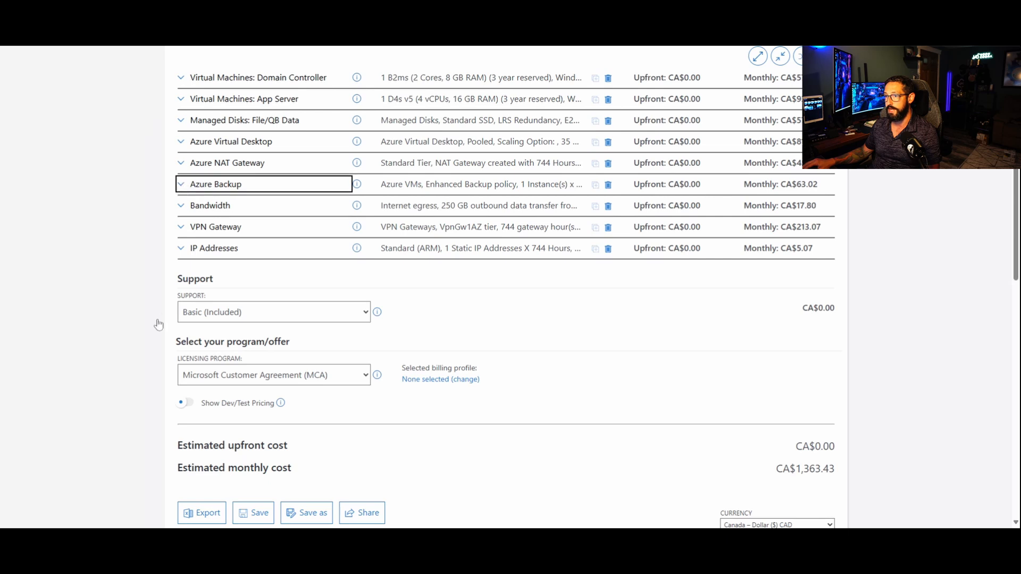
left_click_drag(244, 326, 410, 366)
type("2")
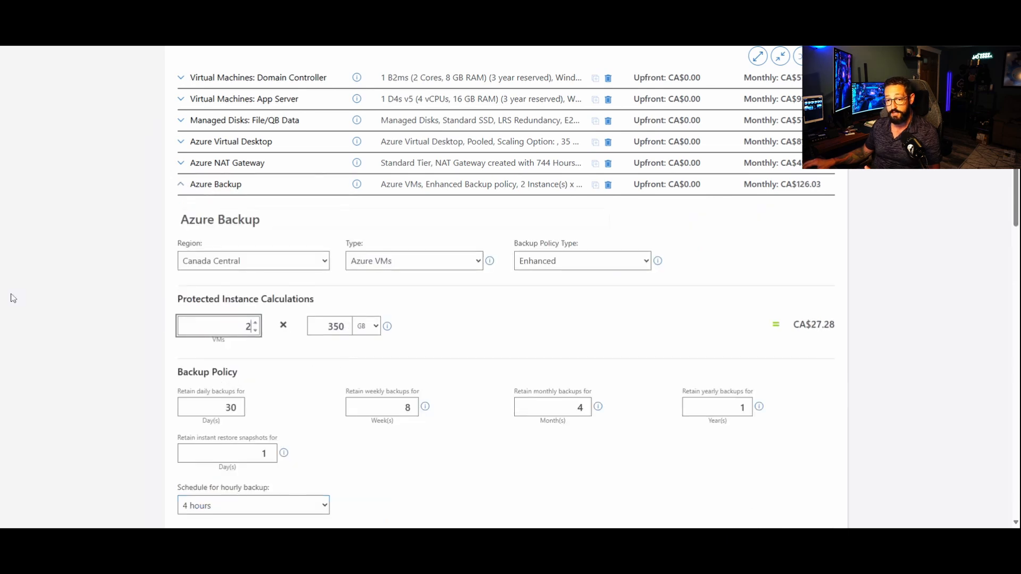
scroll(42, 297, "up", 1)
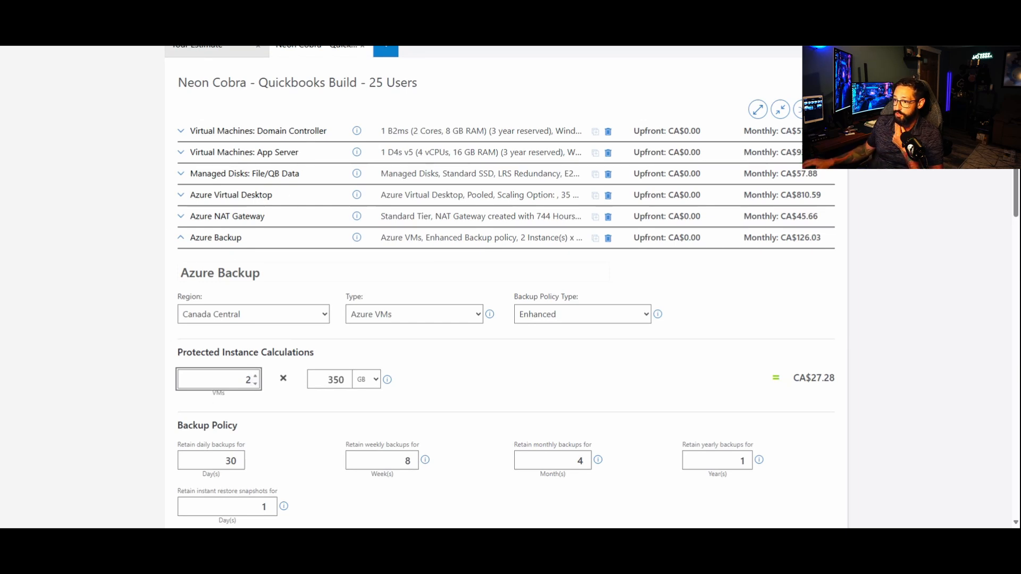
key("Tab")
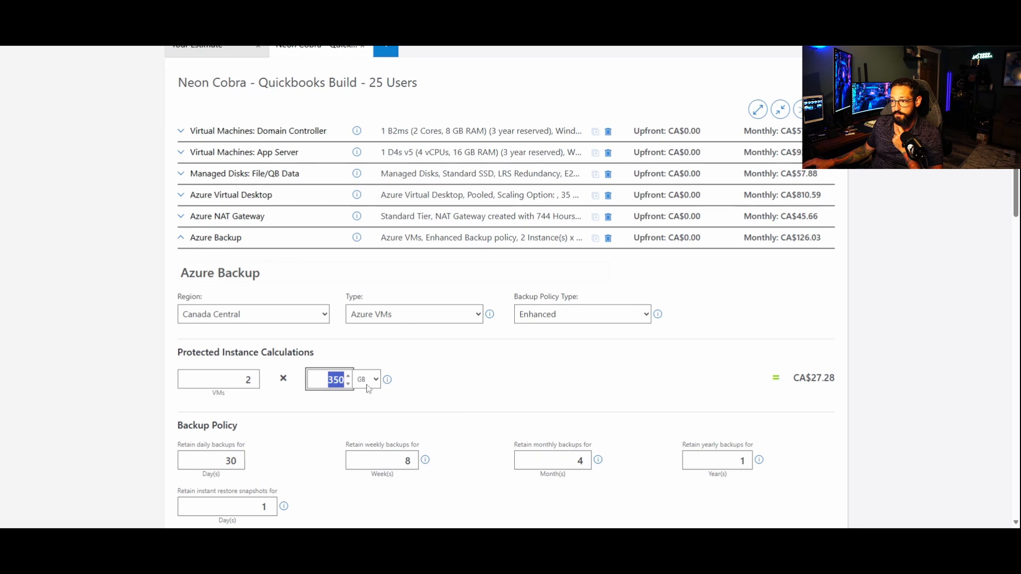
left_click(333, 380)
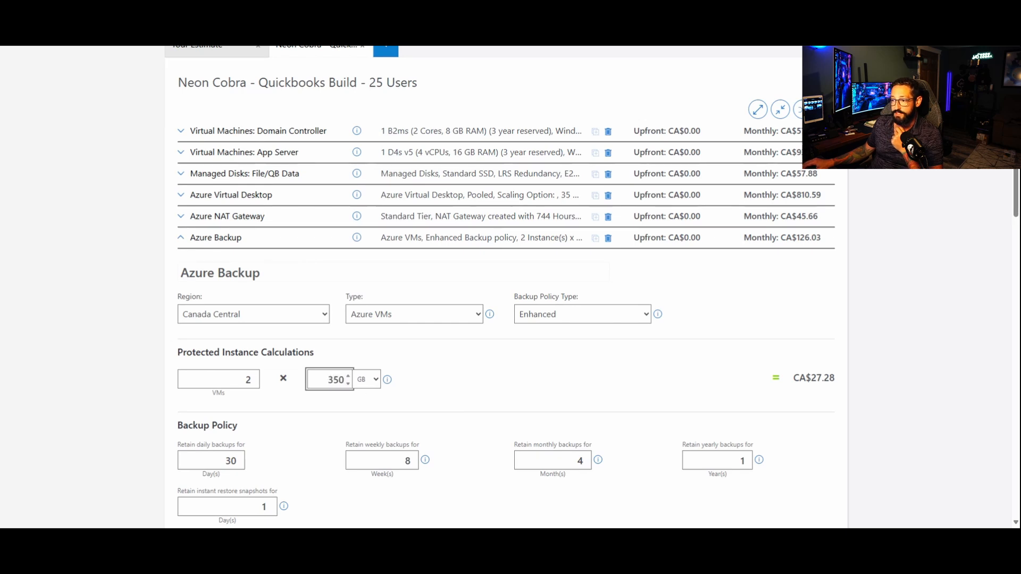
double_click(330, 379)
type("375")
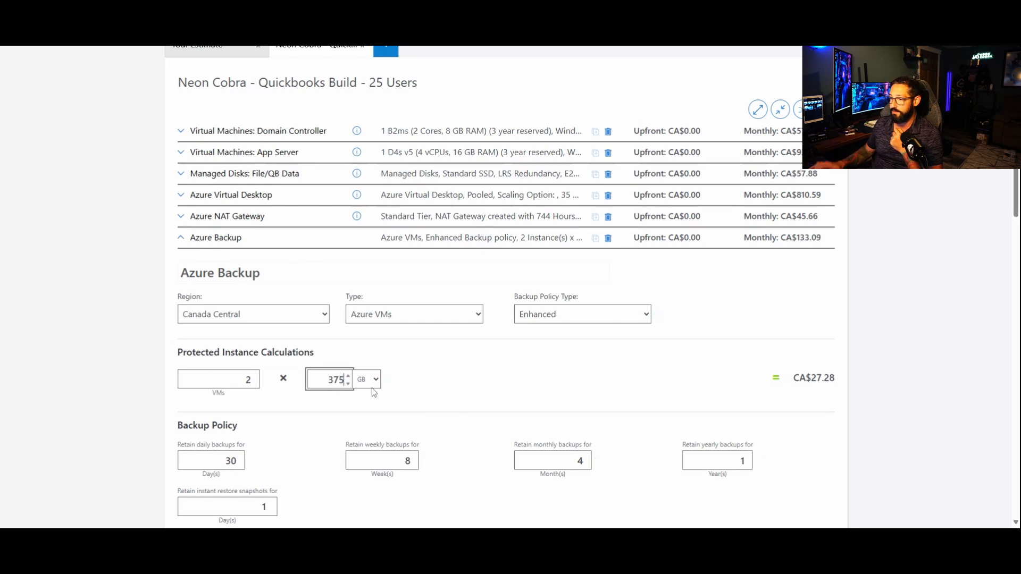
Step: Rename the Azure Backup entry to "VMs" and collapse its settings
left_click(534, 384)
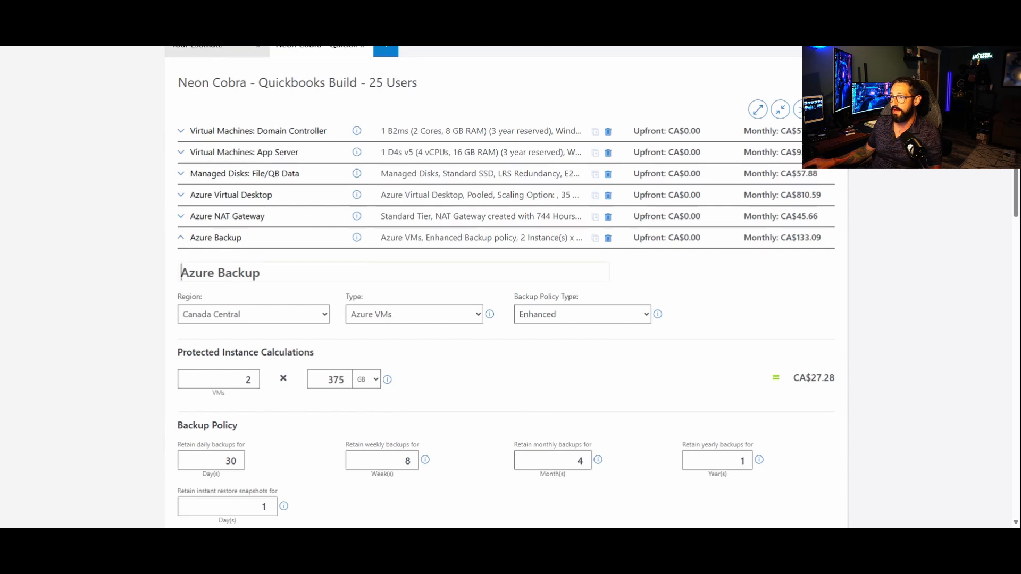
type("VMs")
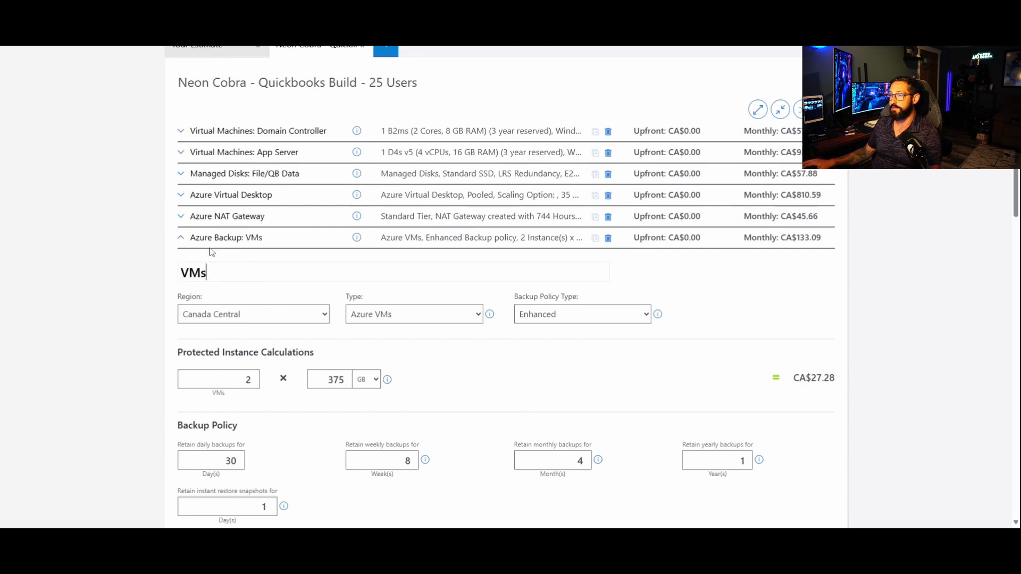
left_click(180, 239)
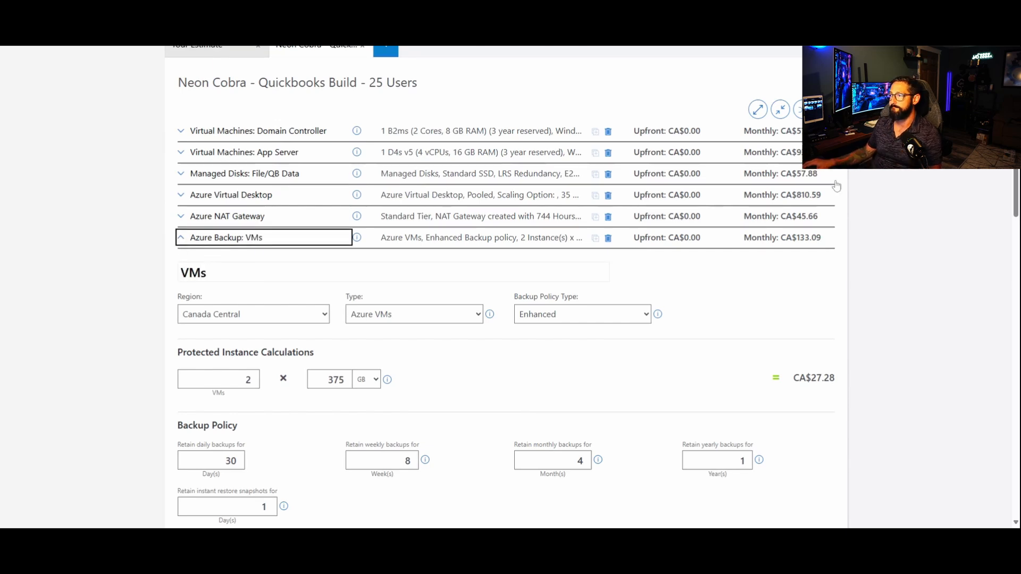
Step: Duplicate the Azure Backup: VMs entry and rearrange the services so the copy sits directly below the original
left_click(595, 242)
left_click(799, 110)
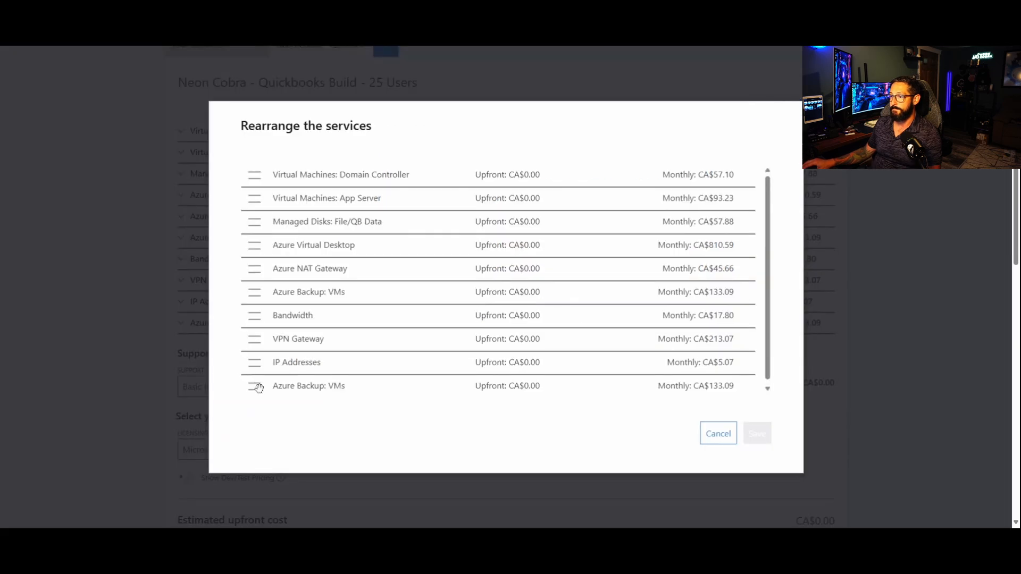
left_click_drag(251, 386, 245, 317)
left_click(757, 433)
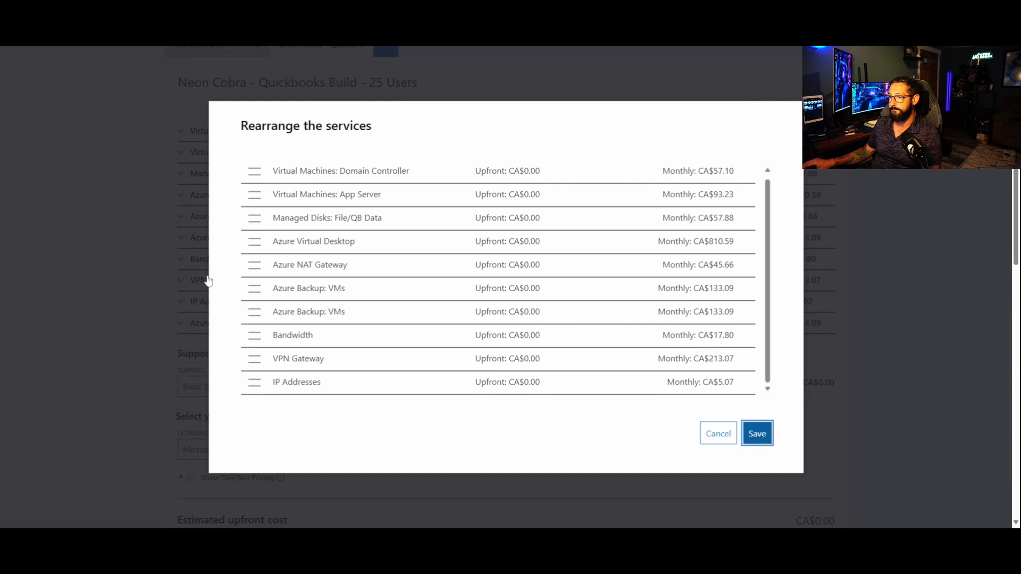
Step: Expand the duplicated Azure Backup entry and rename it to "FSLogix"
left_click(183, 259)
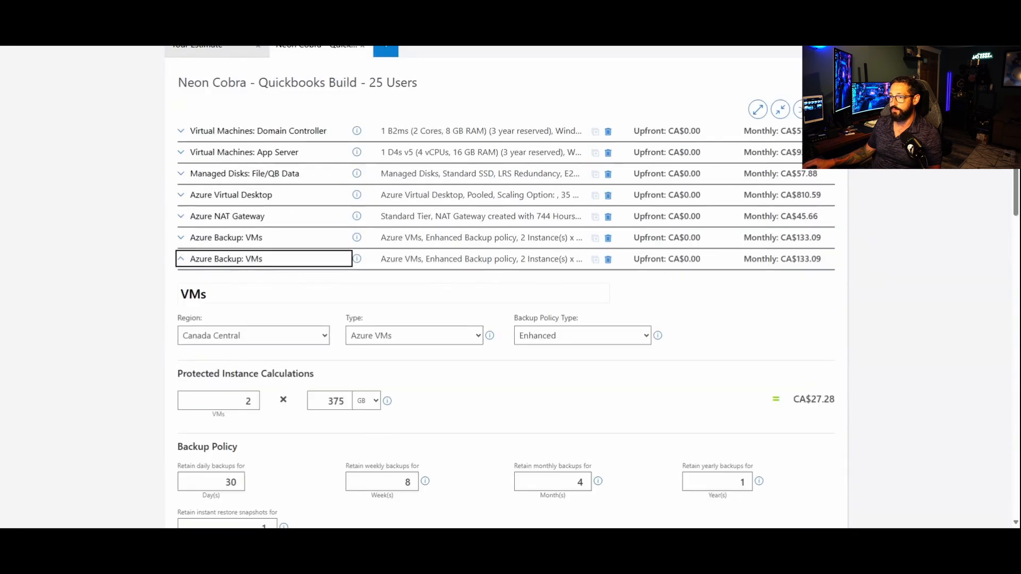
key("Tab")
type("FSLog")
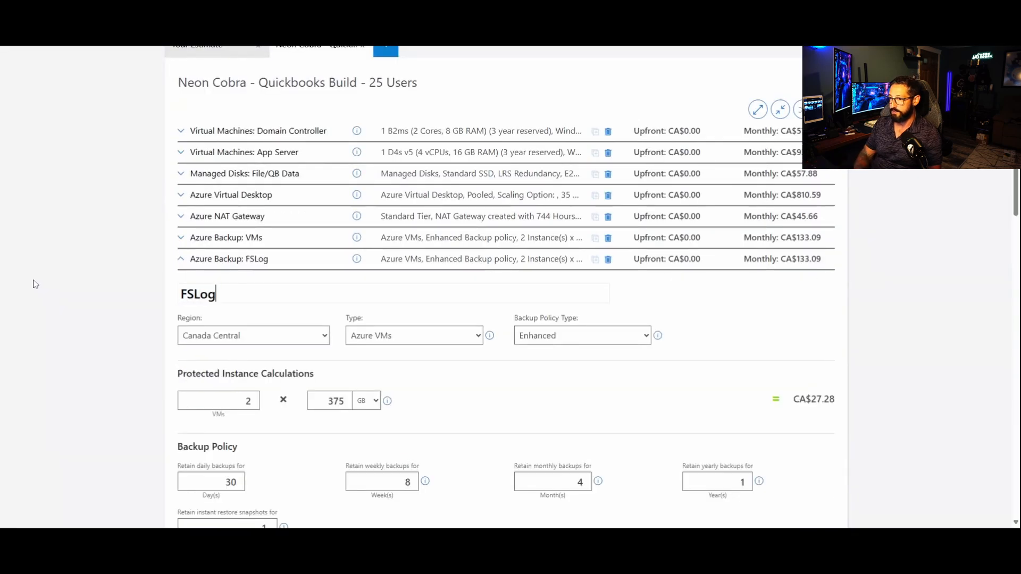
type("ix")
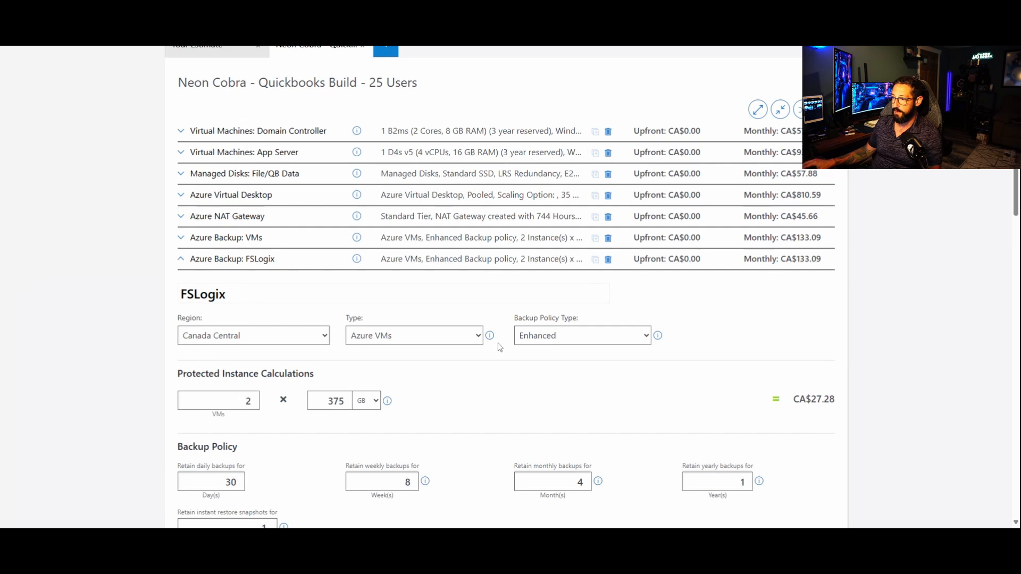
Step: Set the FSLogix backup type to Azure Files with 1 storage account of 500 GB
left_click(436, 338)
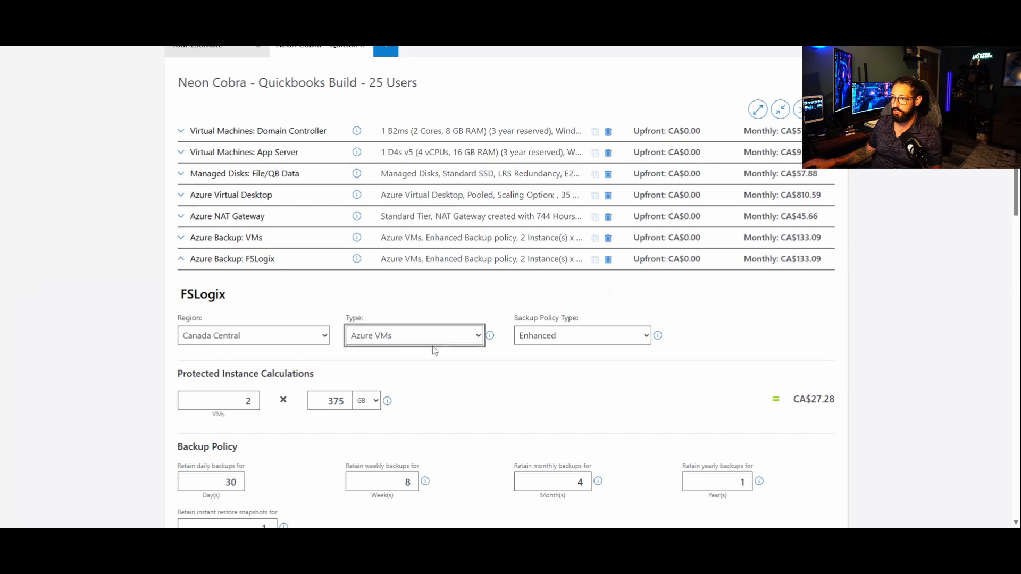
left_click(404, 403)
left_click_drag(240, 401, 326, 425)
type("1")
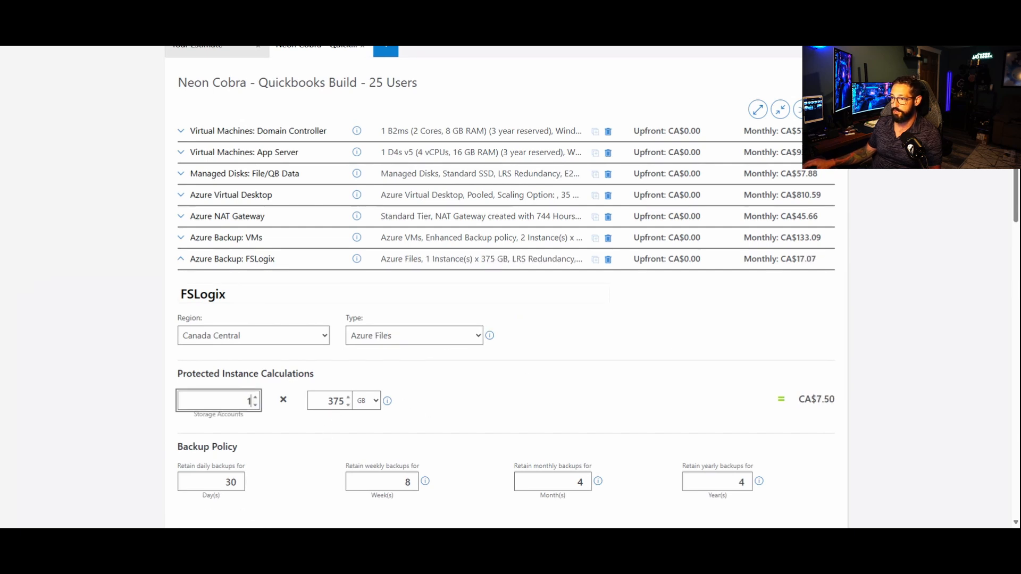
key("Tab")
type("500")
left_click(520, 354)
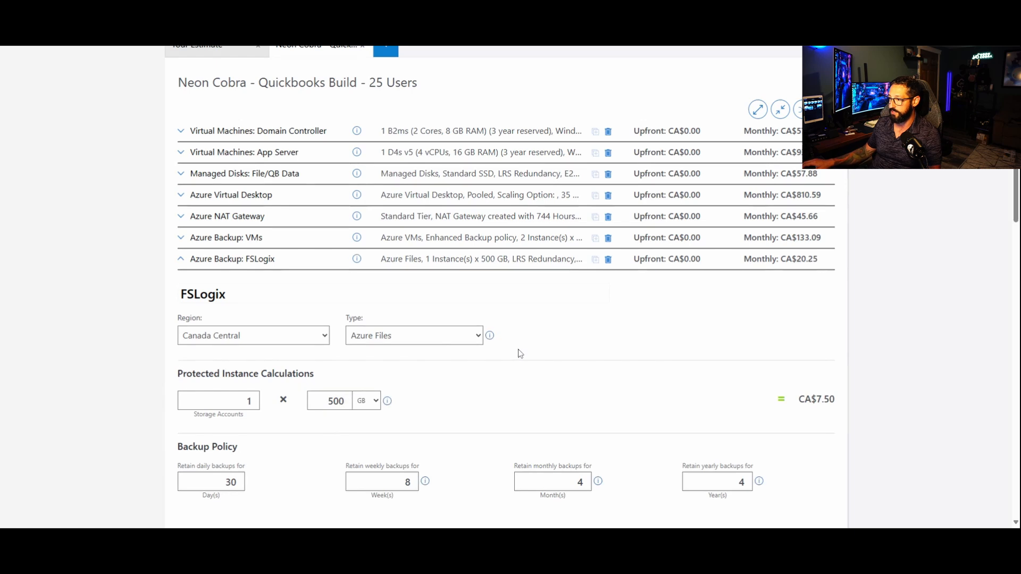
Step: Set the FSLogix backup's performance tier to Premium and redundancy to ZRS, then collapse its settings
scroll(520, 353, "down", 3)
left_click(719, 444)
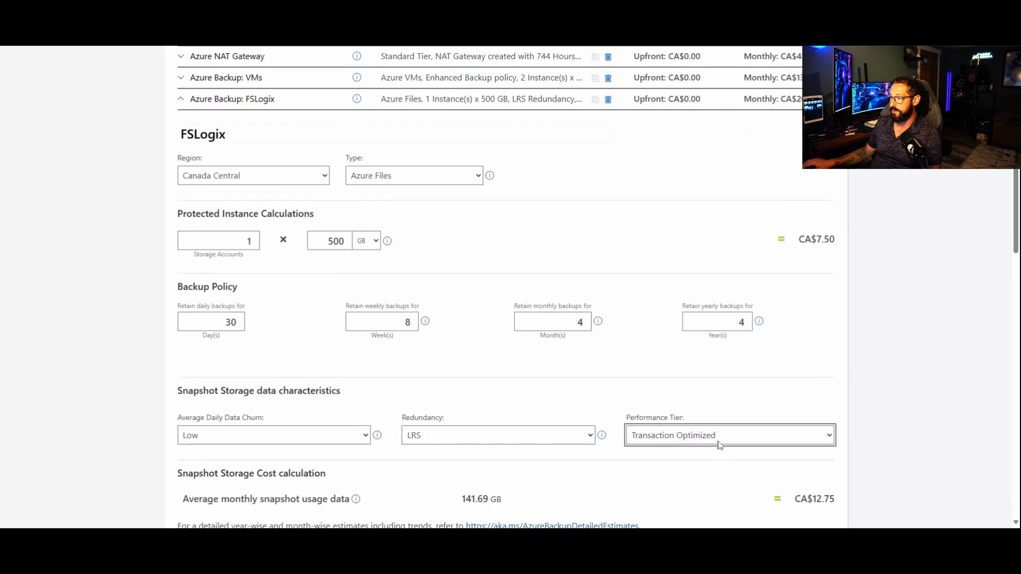
left_click(706, 451)
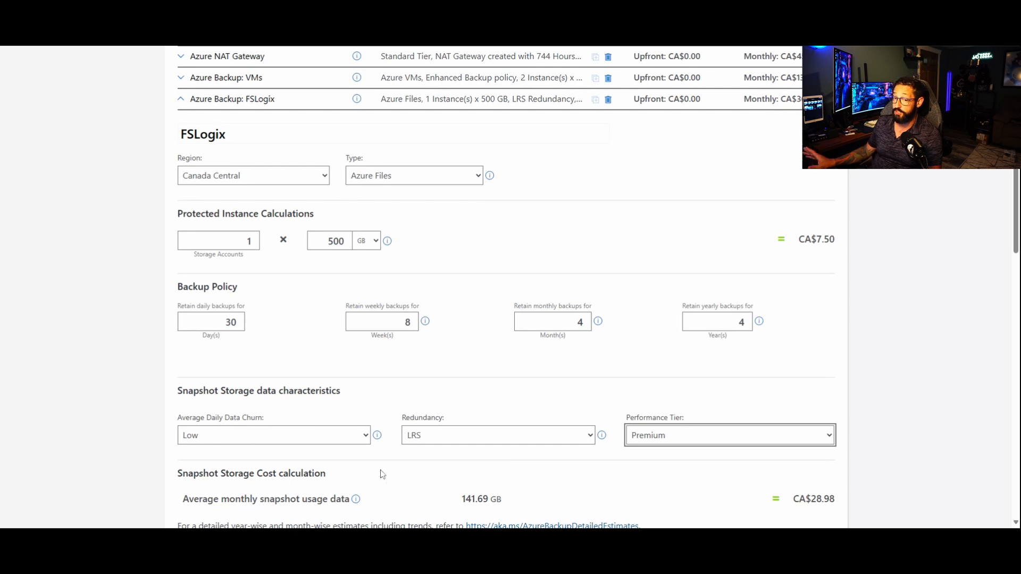
left_click(378, 436)
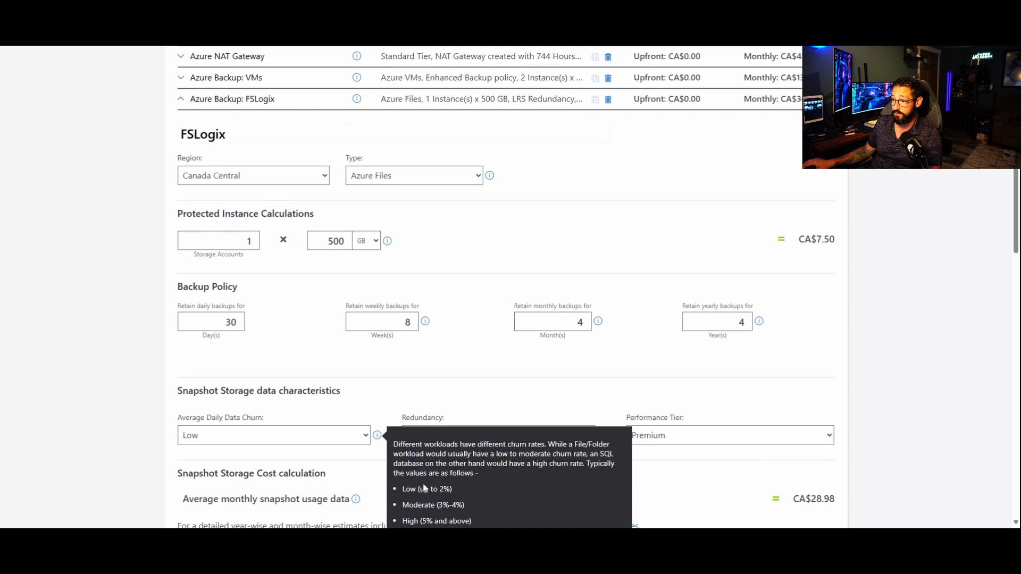
left_click(452, 435)
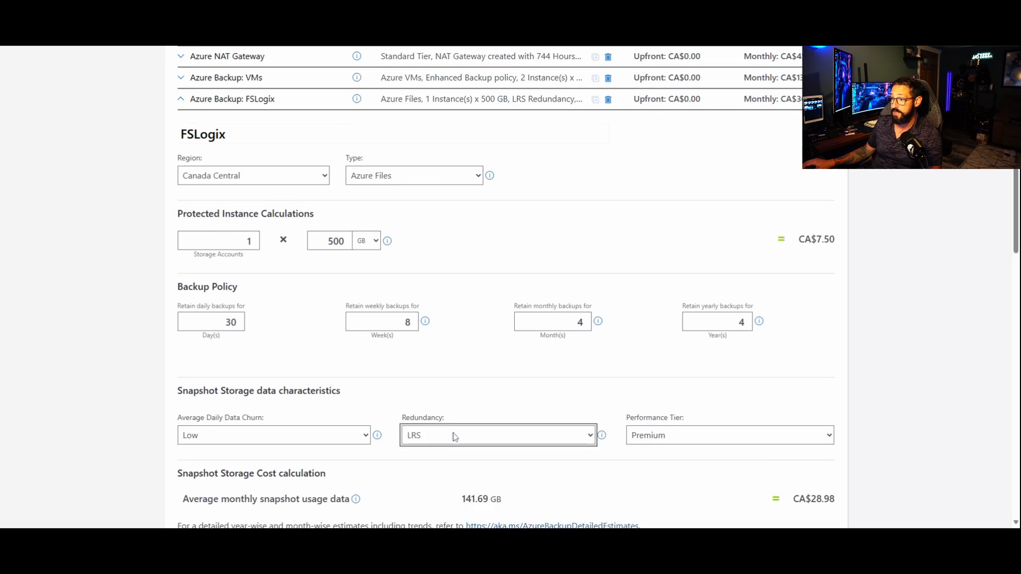
left_click(427, 502)
scroll(349, 242, "up", 2)
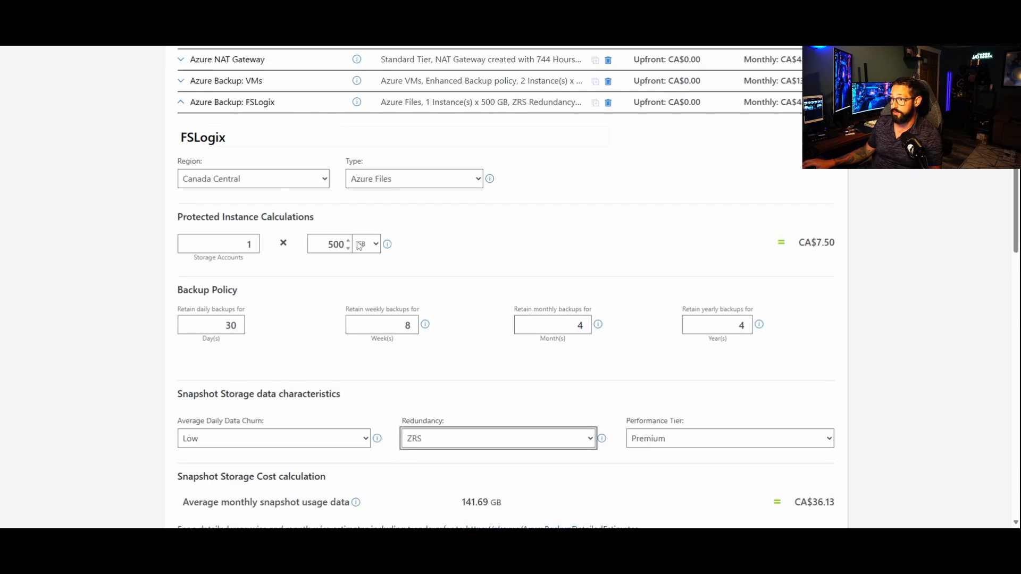
left_click(182, 208)
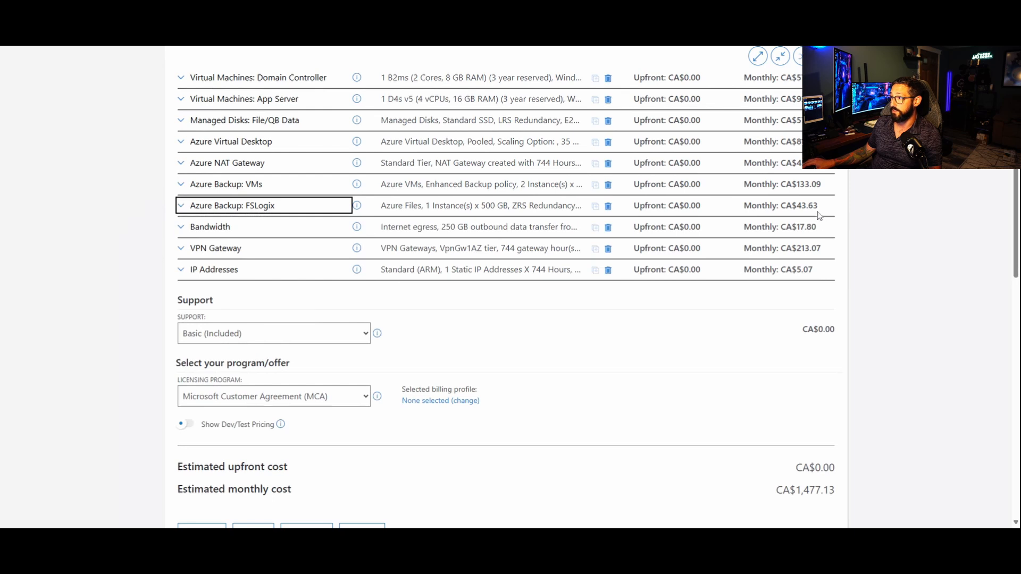
left_click_drag(824, 209, 101, 202)
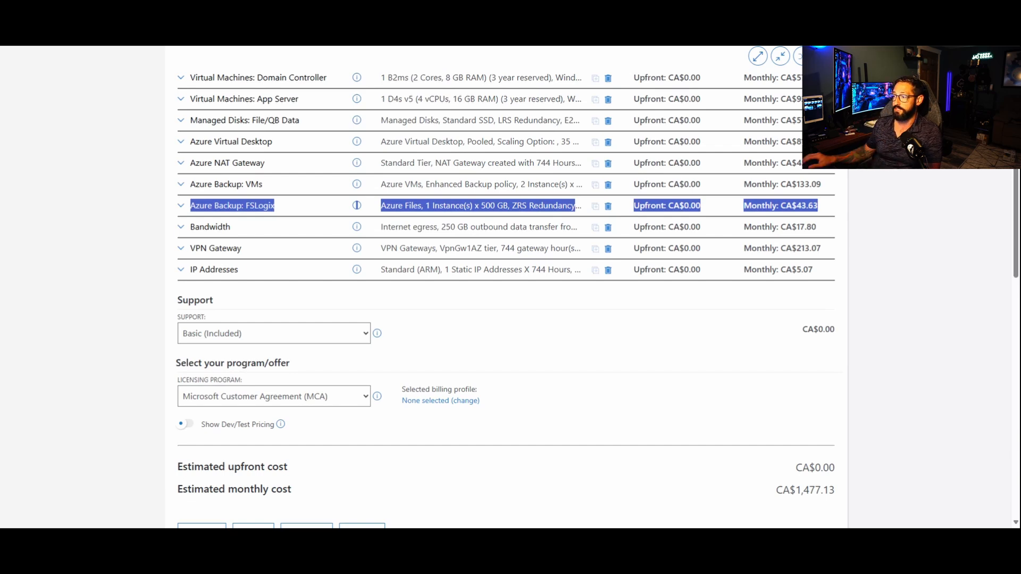
left_click(930, 261)
scroll(920, 313, "up", 2)
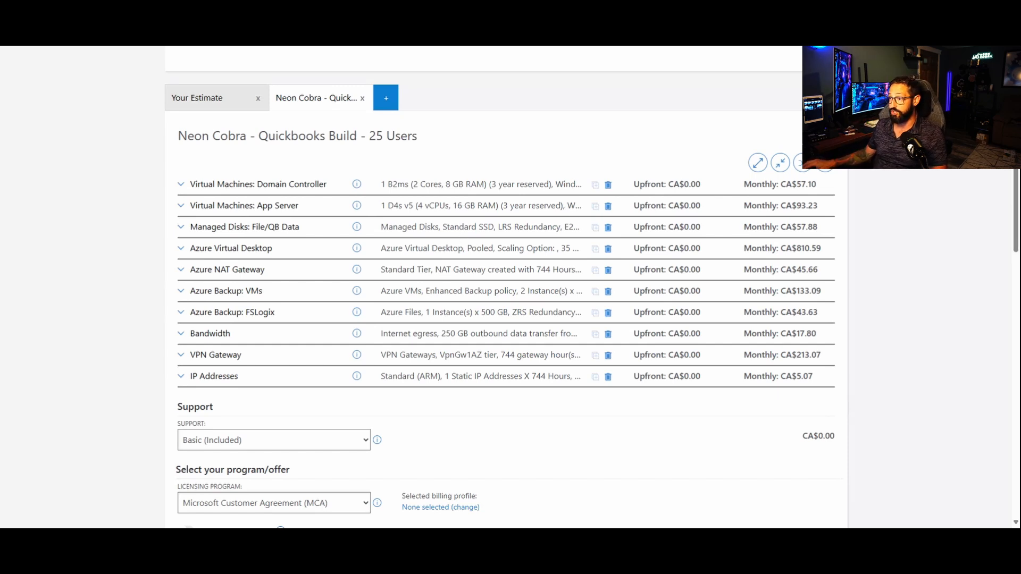
left_click_drag(449, 227, 482, 233)
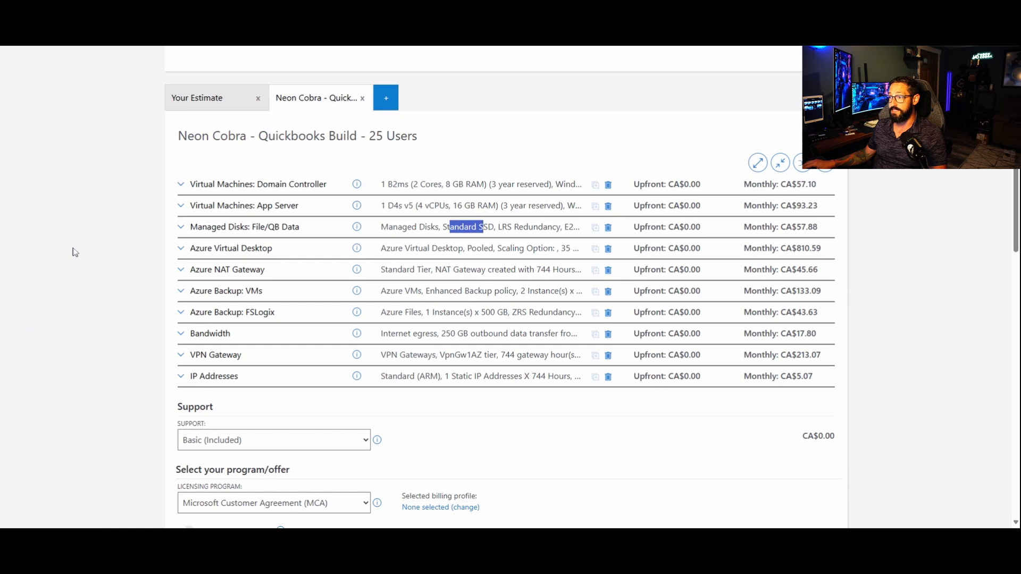
left_click(68, 306)
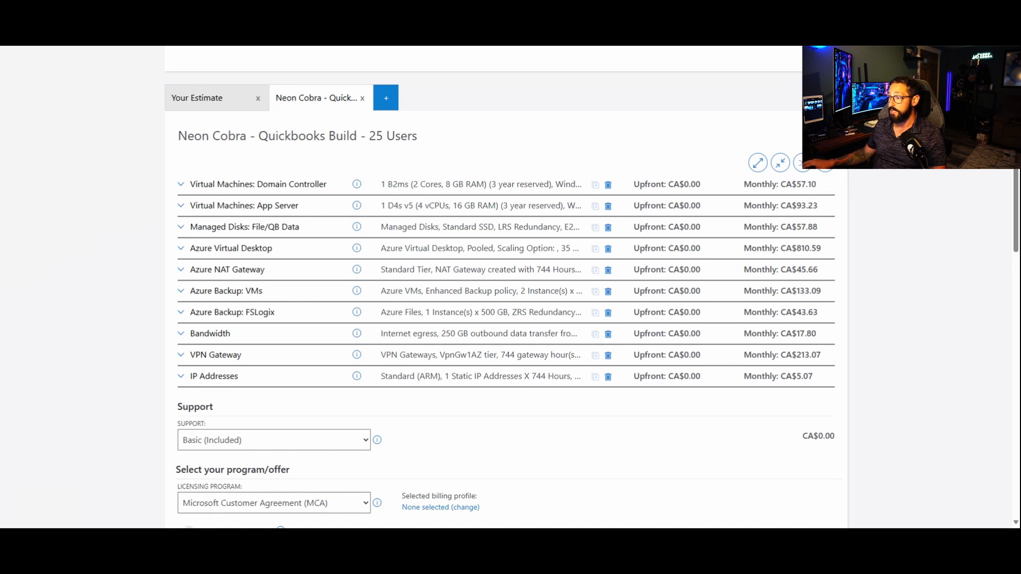
Step: Save the estimate, overwriting the existing "Neon Cobra - Quickbooks Build - 25 Users", and return to the service list
scroll(655, 357, "down", 5)
left_click(266, 334)
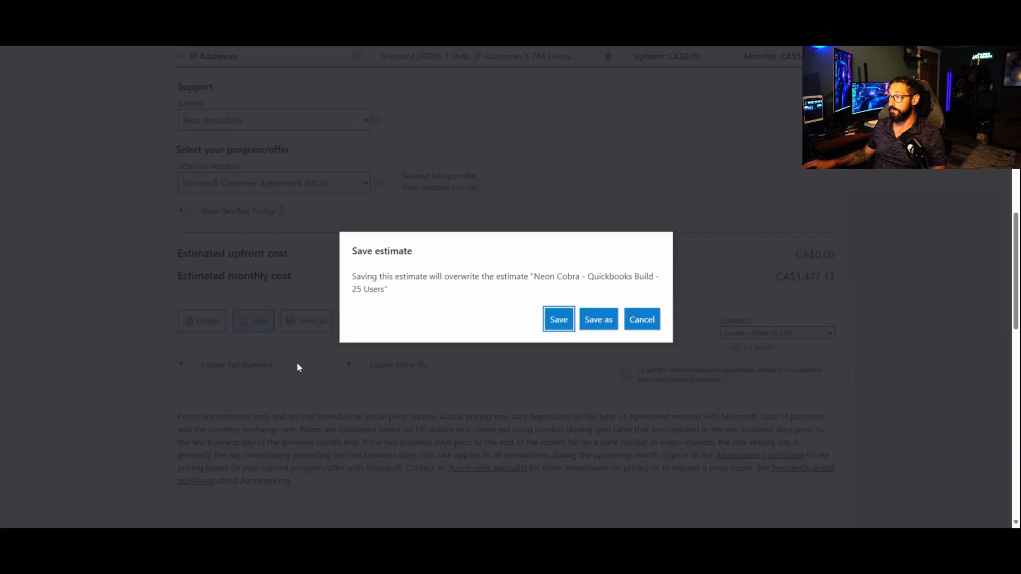
left_click(555, 320)
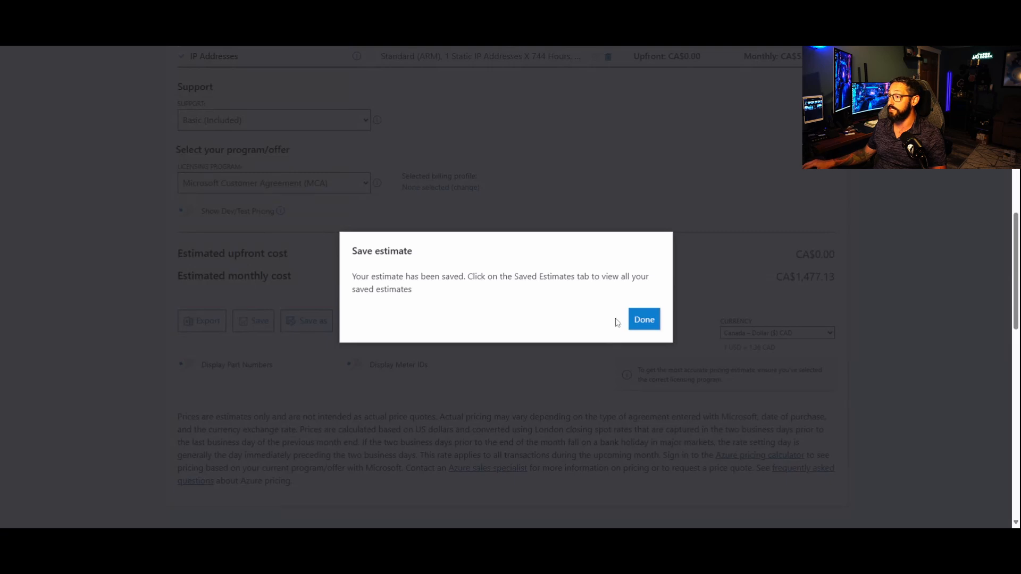
left_click(642, 319)
scroll(864, 394, "up", 5)
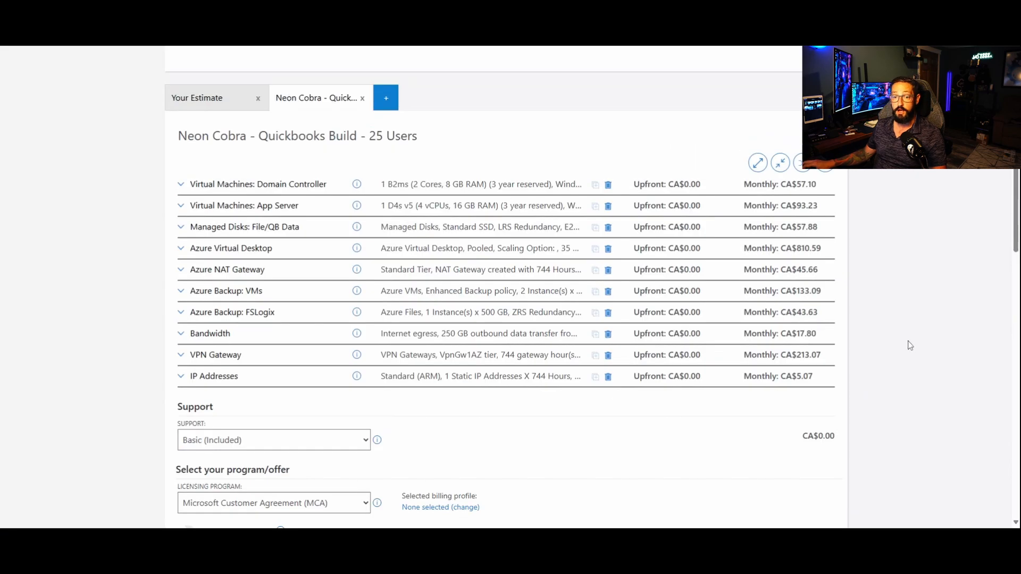